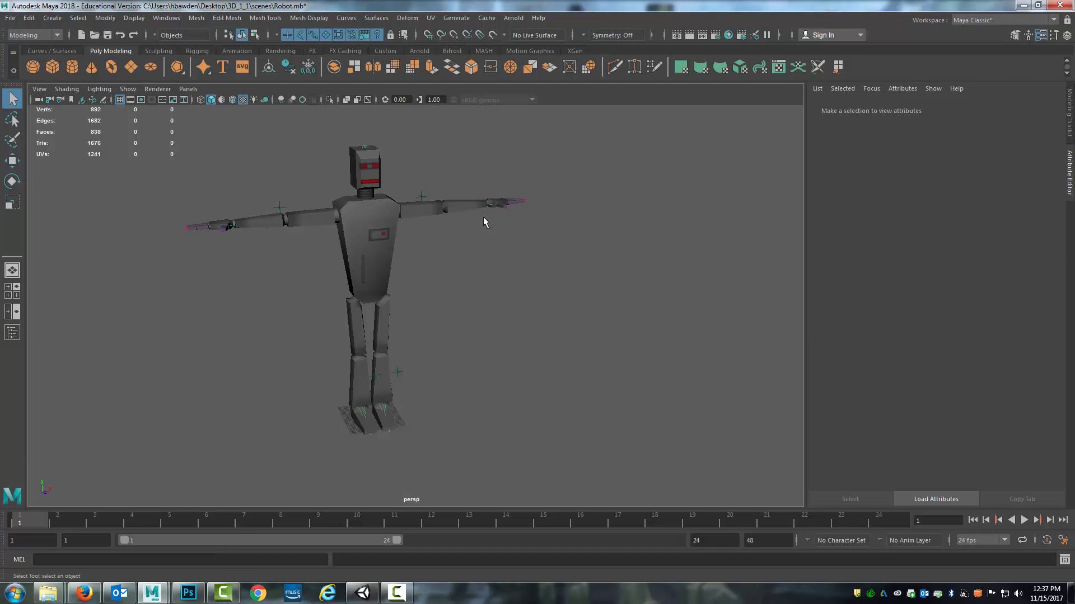
# Set the end of the playback range to frame 48.
pyautogui.keyDown('alt'); pyautogui.moveTo(457, 254); pyautogui.dragTo(450, 285); pyautogui.keyUp('alt')
pyautogui.scroll(5, 423, 283)
pyautogui.scroll(-6, 451, 284)
pyautogui.scroll(3, 453, 287)
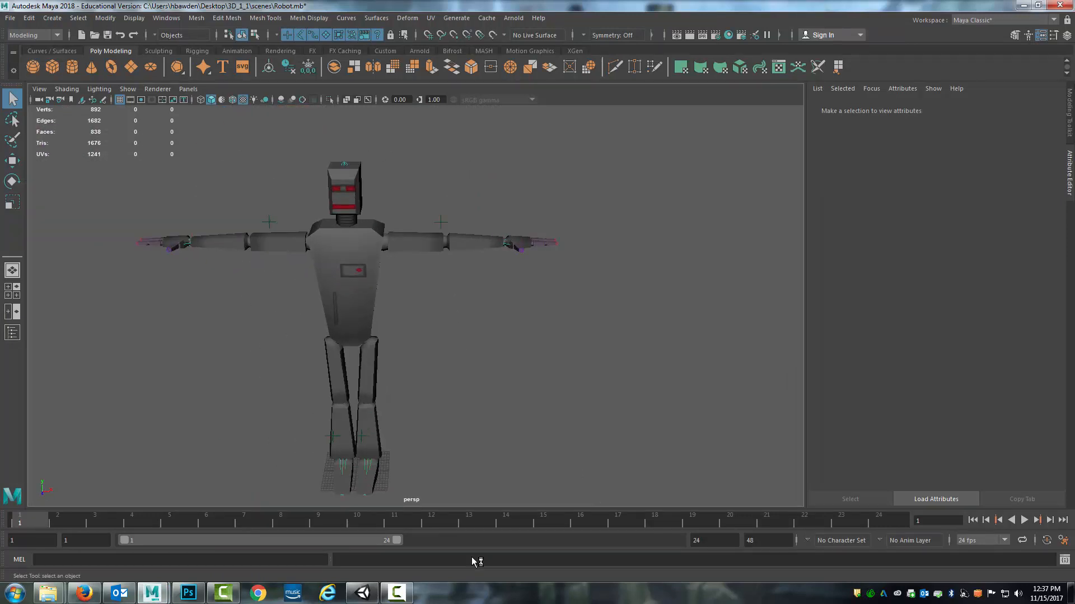
pyautogui.click(725, 542)
pyautogui.write('4')
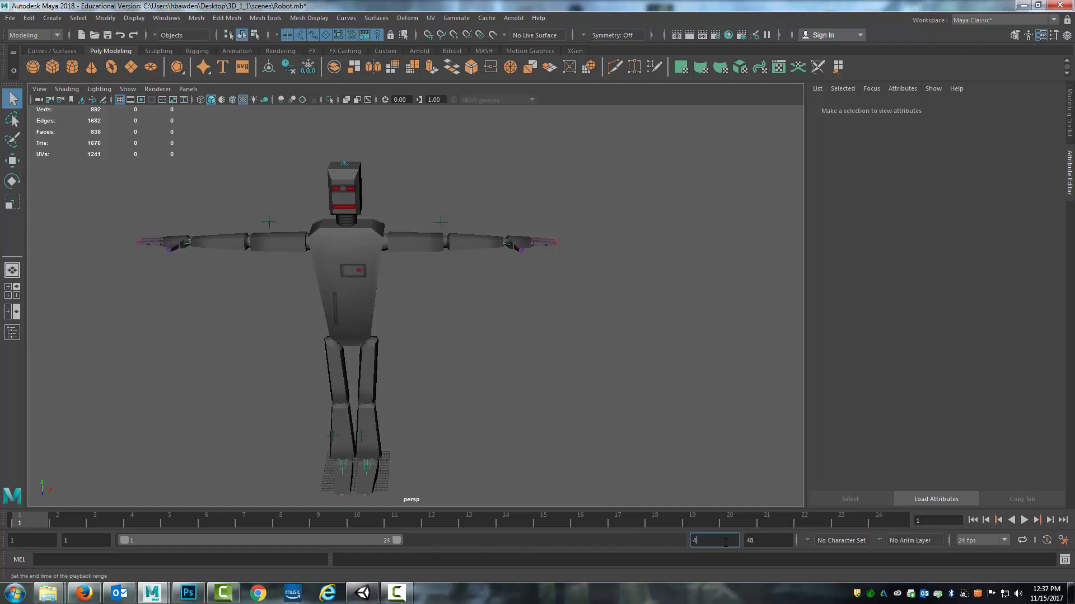
pyautogui.write('8')
pyautogui.press('Return')
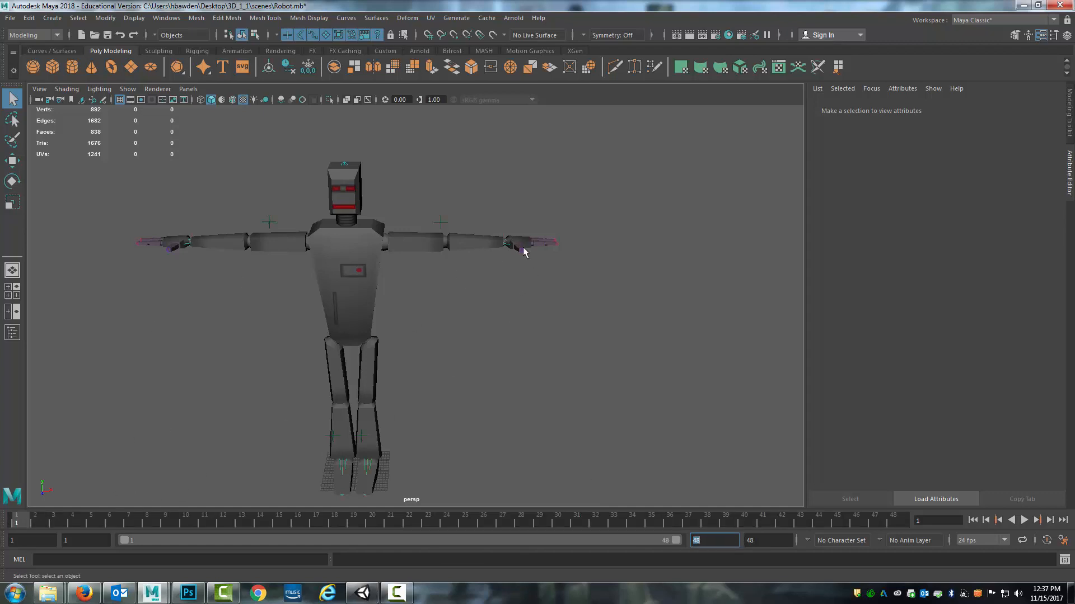
# Set a key at frame 1 on both arm IK handles, ikHandle1 and ikHandle2, in the T-pose.
pyautogui.click(504, 238)
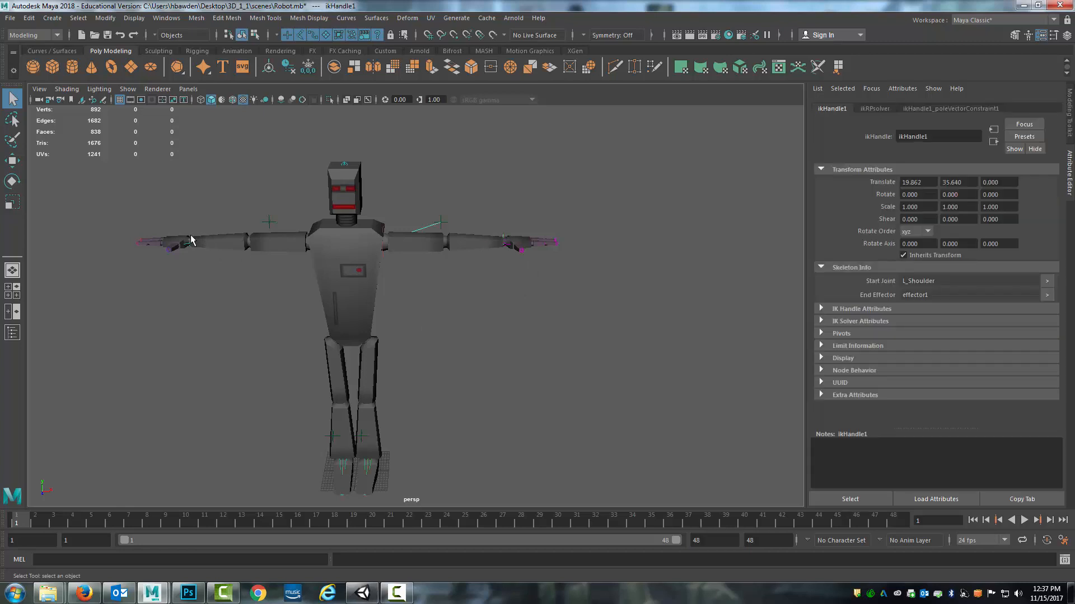
pyautogui.click(190, 240)
pyautogui.press('s')
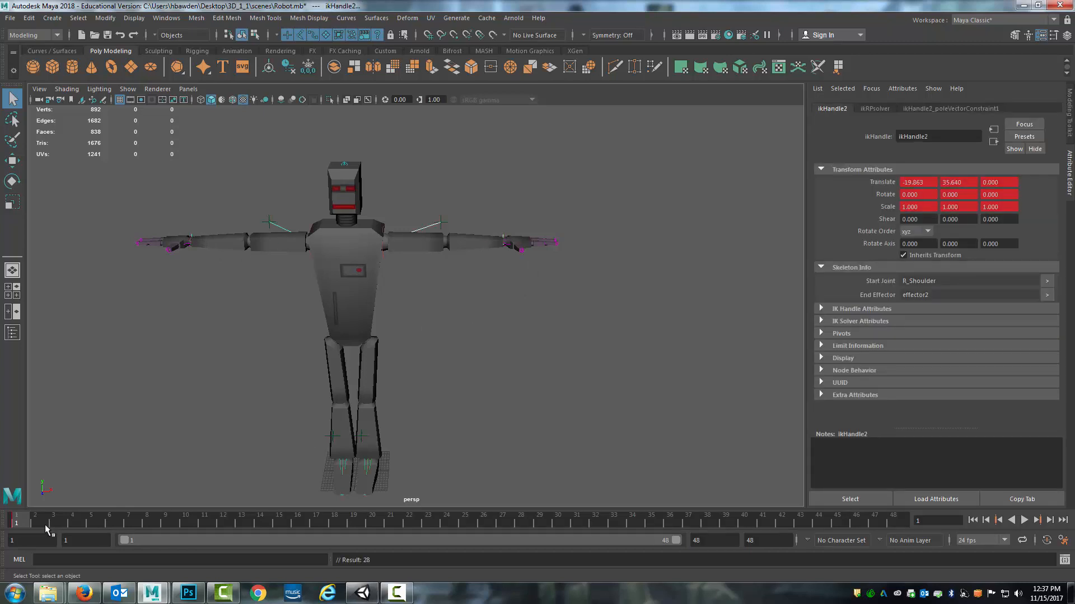
# At frame 12, move ikHandle1 to about (8, 28.3, 3.4) and ikHandle2 to about (-6.7, 28.2, 3.3), bringing both hands to the hips.
pyautogui.moveTo(73, 524)
pyautogui.mouseDown()
pyautogui.moveTo(403, 522)
pyautogui.moveTo(219, 524)
pyautogui.mouseUp()
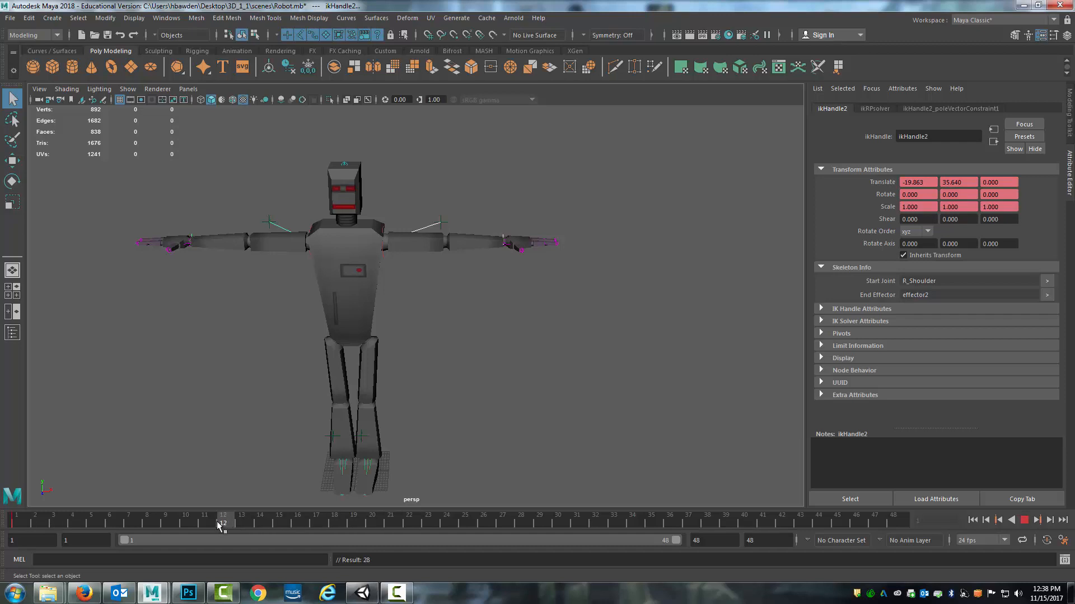
pyautogui.click(503, 241)
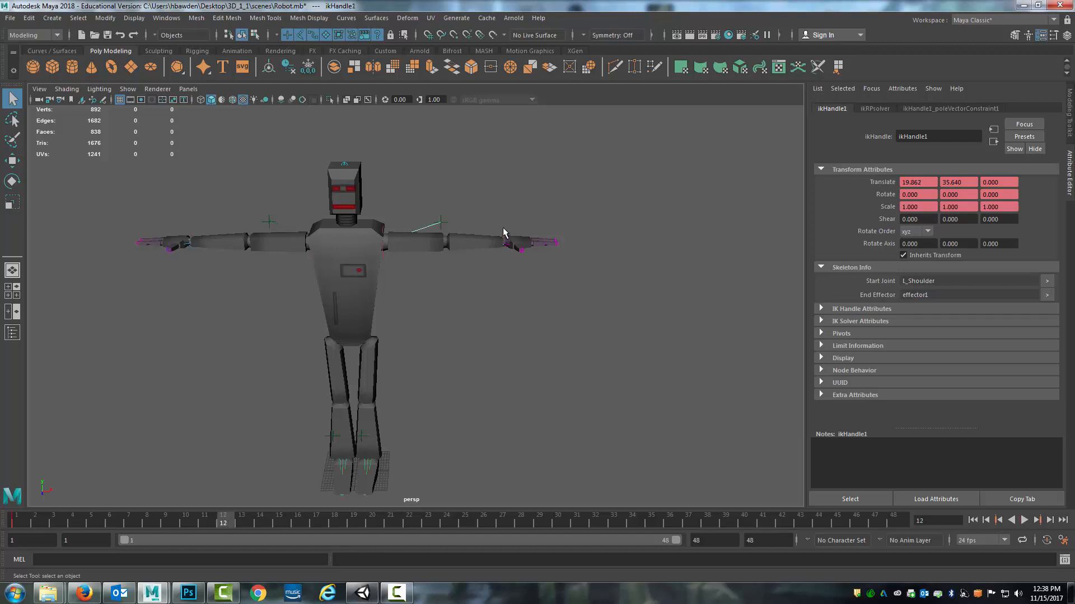
pyautogui.press('w')
pyautogui.moveTo(503, 242); pyautogui.dragTo(410, 305)
pyautogui.click(192, 235)
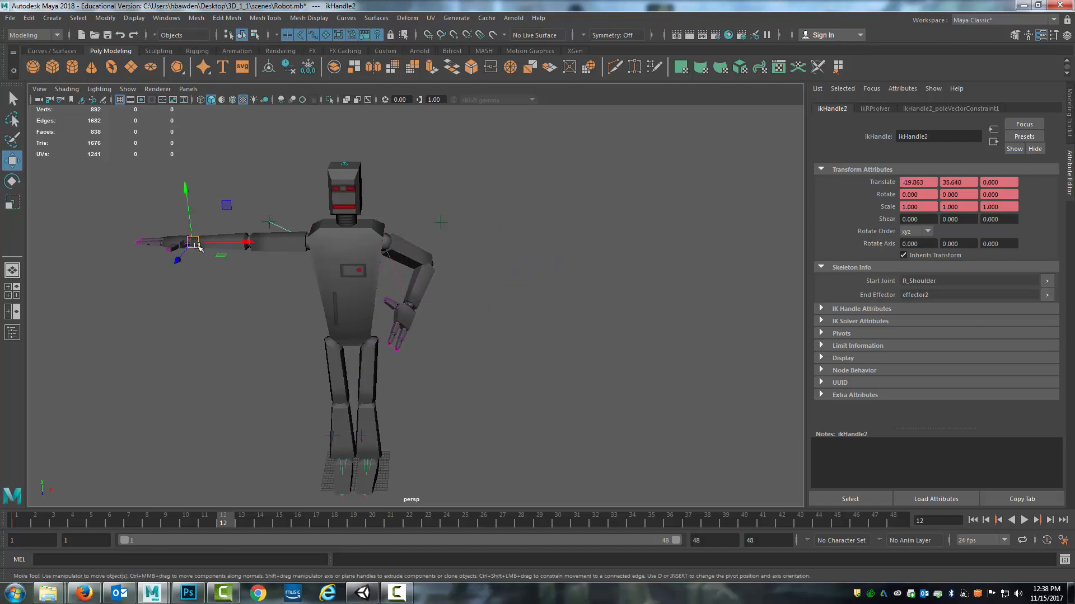
pyautogui.moveTo(192, 236); pyautogui.dragTo(296, 307)
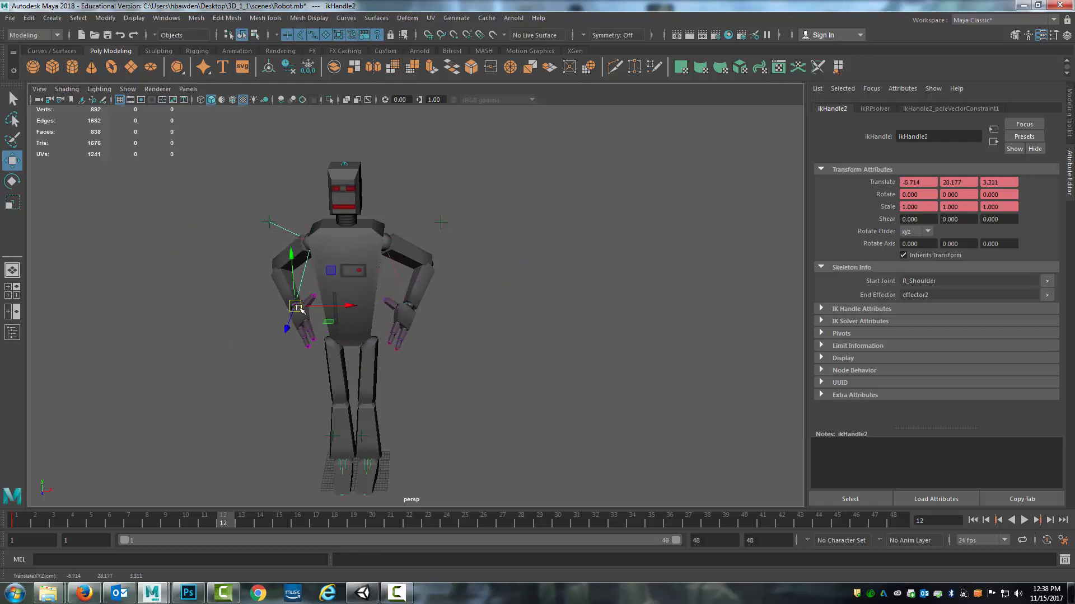
# Select both arm IK handles together and set a key for the hands-on-hips pose at frame 12.
pyautogui.click(412, 303)
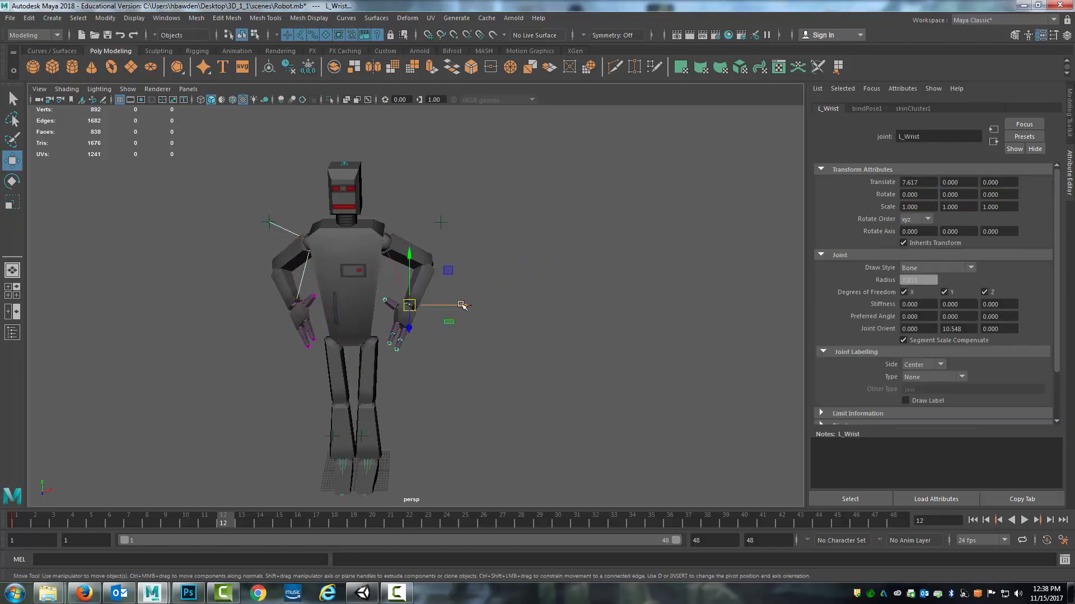
pyautogui.click(420, 296)
pyautogui.click(409, 301)
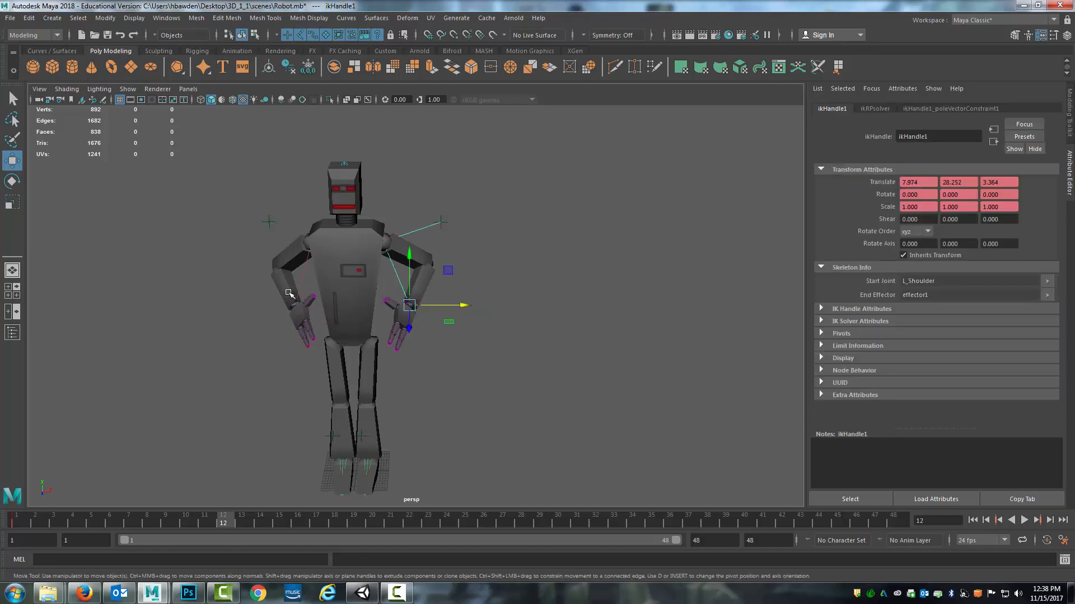
pyautogui.click(297, 299)
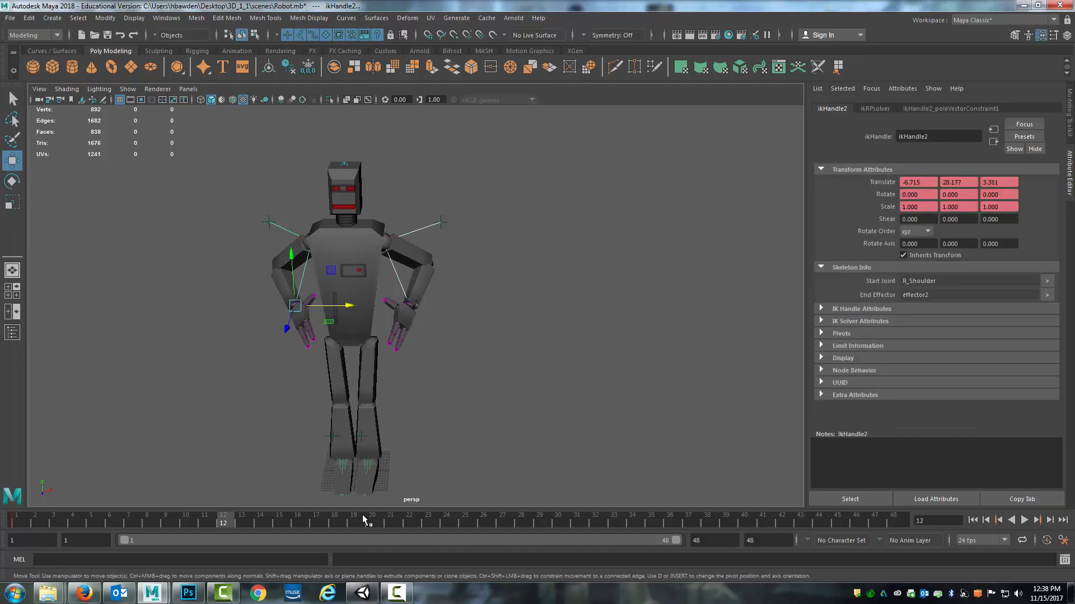
pyautogui.press('s')
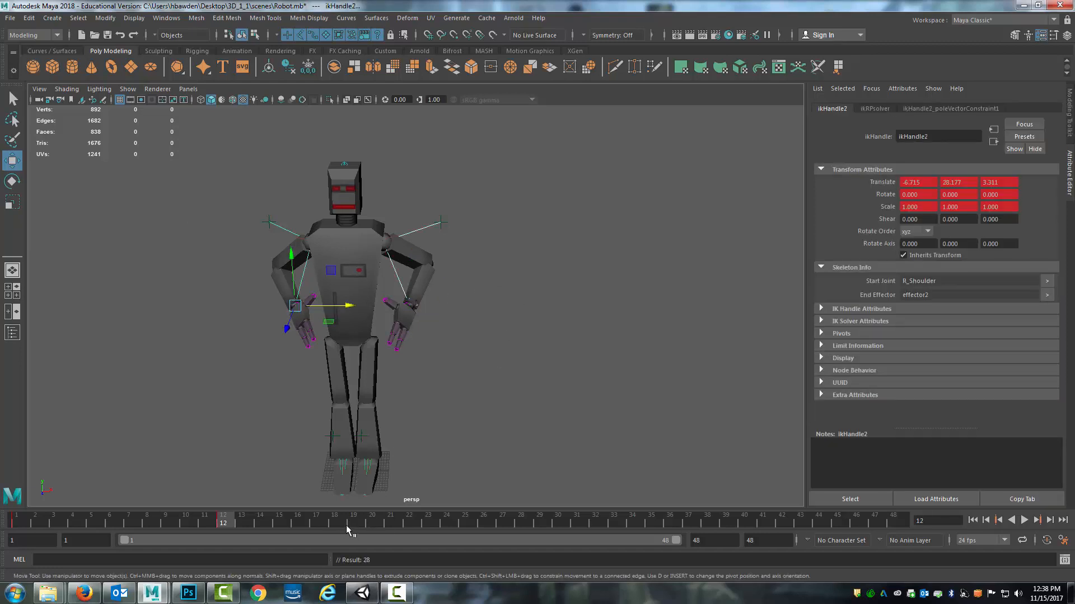
# Copy the arm IK handles' keys from frame 1 and paste them at frame 24.
pyautogui.click(447, 522)
pyautogui.click(17, 523)
pyautogui.rightClick(21, 526)
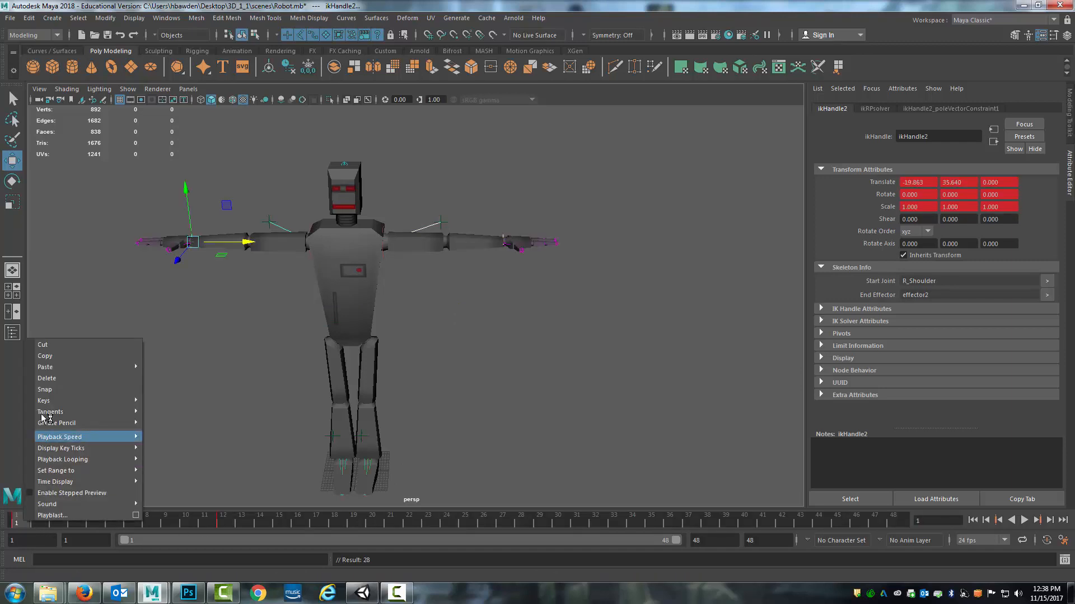
pyautogui.click(62, 357)
pyautogui.click(450, 524)
pyautogui.rightClick(450, 523)
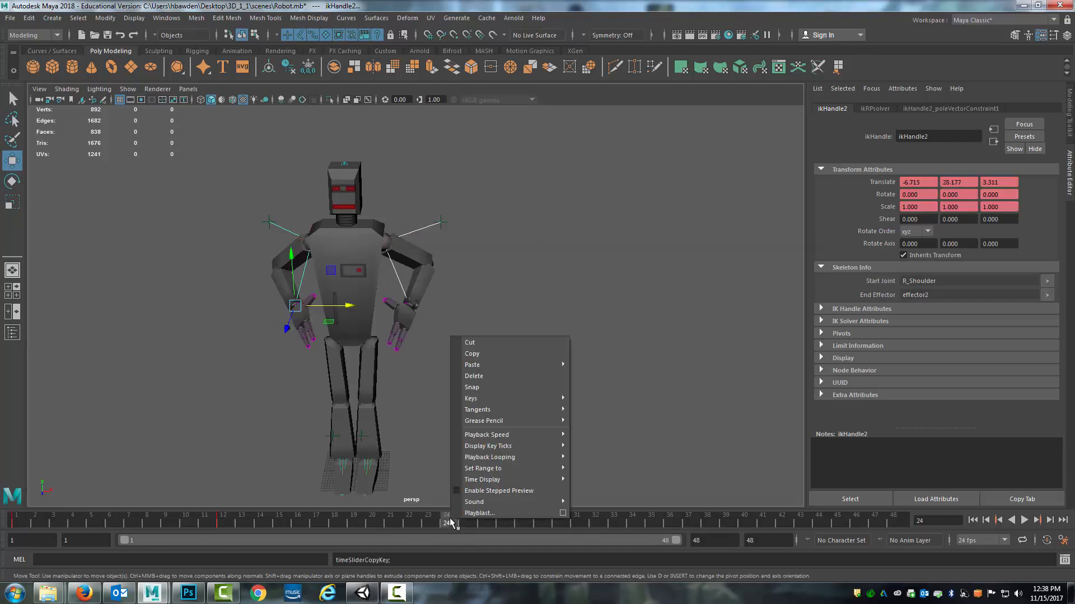
pyautogui.moveTo(554, 364)
pyautogui.click(592, 375)
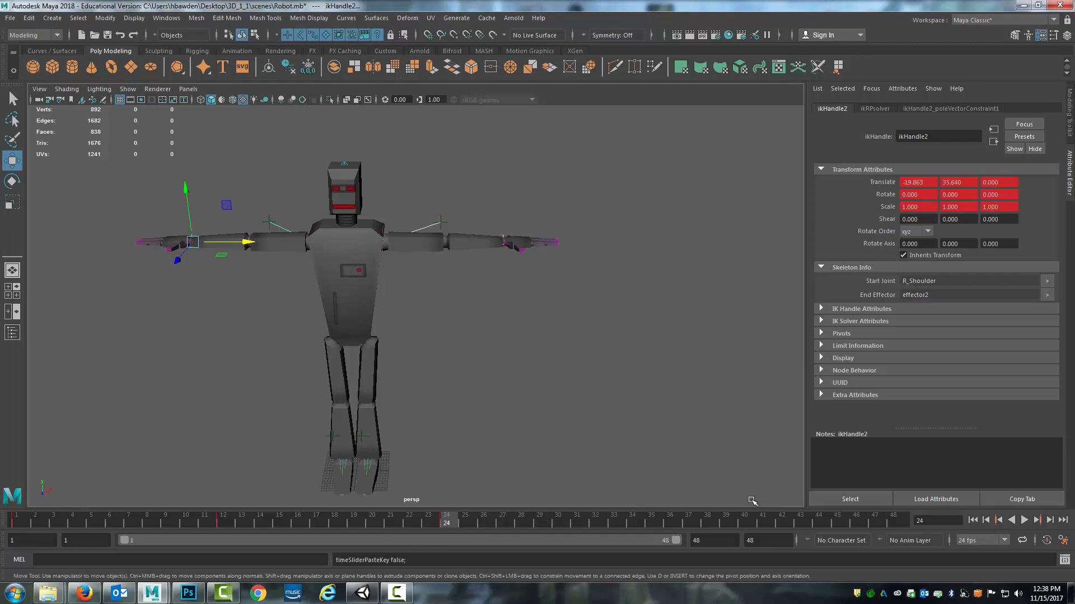
# Play back the arm animation, stop it and examine the robot's upper body more closely.
pyautogui.click(1023, 521)
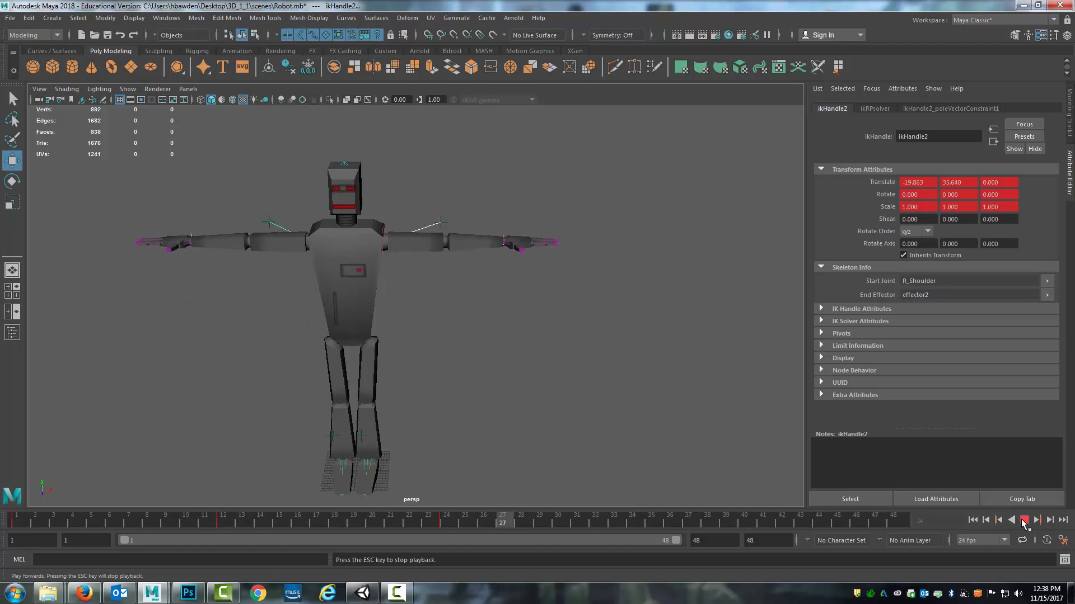
pyautogui.click(1023, 521)
pyautogui.keyDown('alt'); pyautogui.moveTo(486, 495); pyautogui.dragTo(501, 457); pyautogui.keyUp('alt')
pyautogui.scroll(5, 499, 453)
pyautogui.keyDown('alt'); pyautogui.moveTo(489, 417); pyautogui.dragTo(540, 436); pyautogui.keyUp('alt')
# Go to frame 24, switch the viewport to wireframe display and select the robot's Head joint.
pyautogui.click(454, 522)
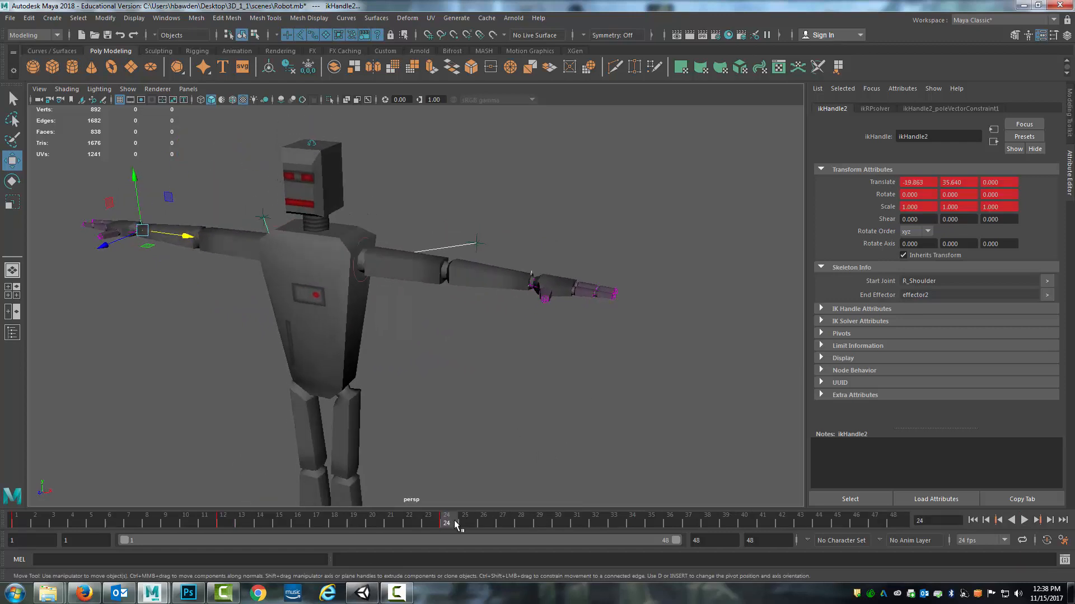
pyautogui.click(318, 227)
pyautogui.click(328, 206)
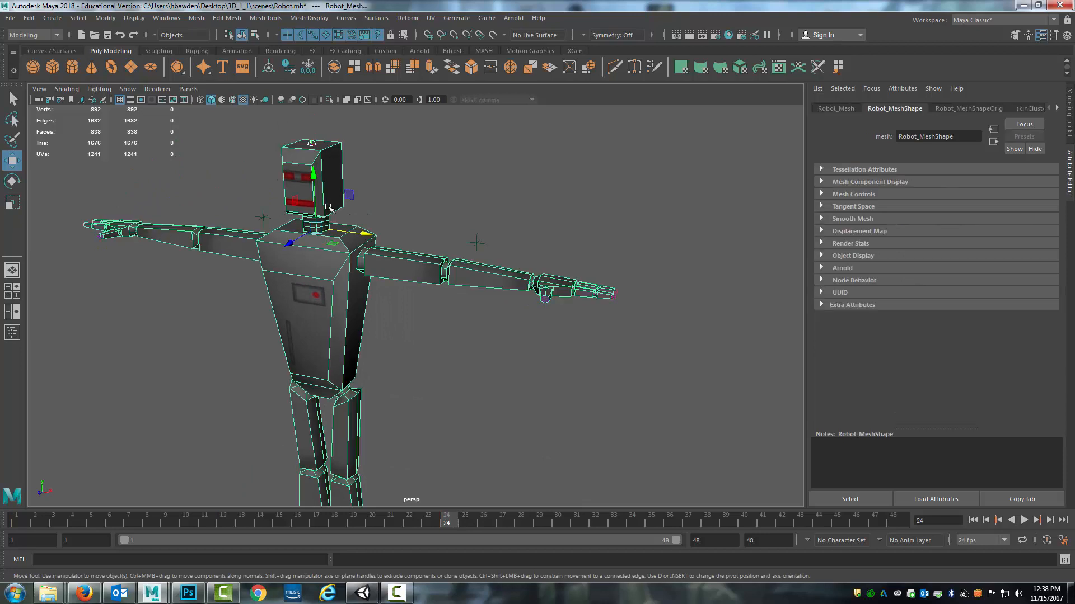
pyautogui.click(460, 208)
pyautogui.click(316, 215)
pyautogui.click(317, 234)
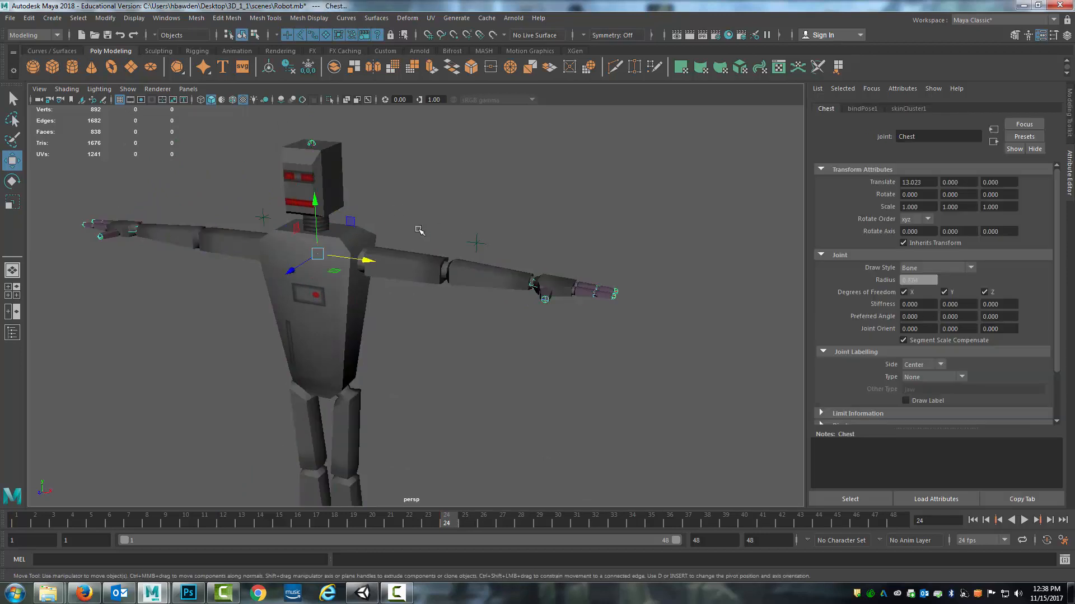
pyautogui.keyDown('alt'); pyautogui.moveTo(418, 230); pyautogui.dragTo(393, 190); pyautogui.keyUp('alt')
pyautogui.press('4')
pyautogui.click(404, 193)
pyautogui.scroll(3, 333, 224)
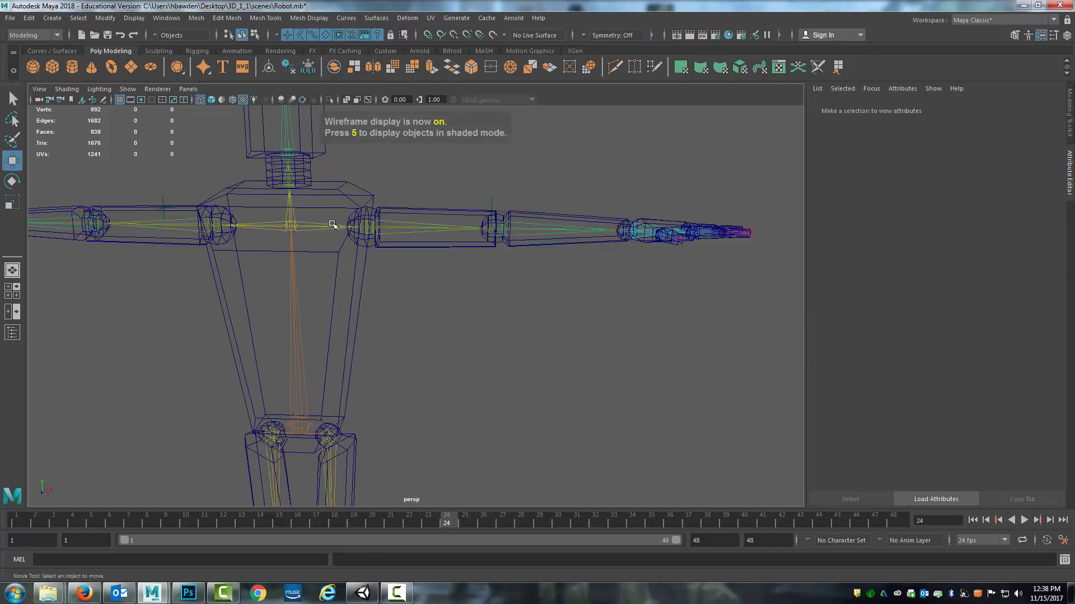
pyautogui.click(289, 185)
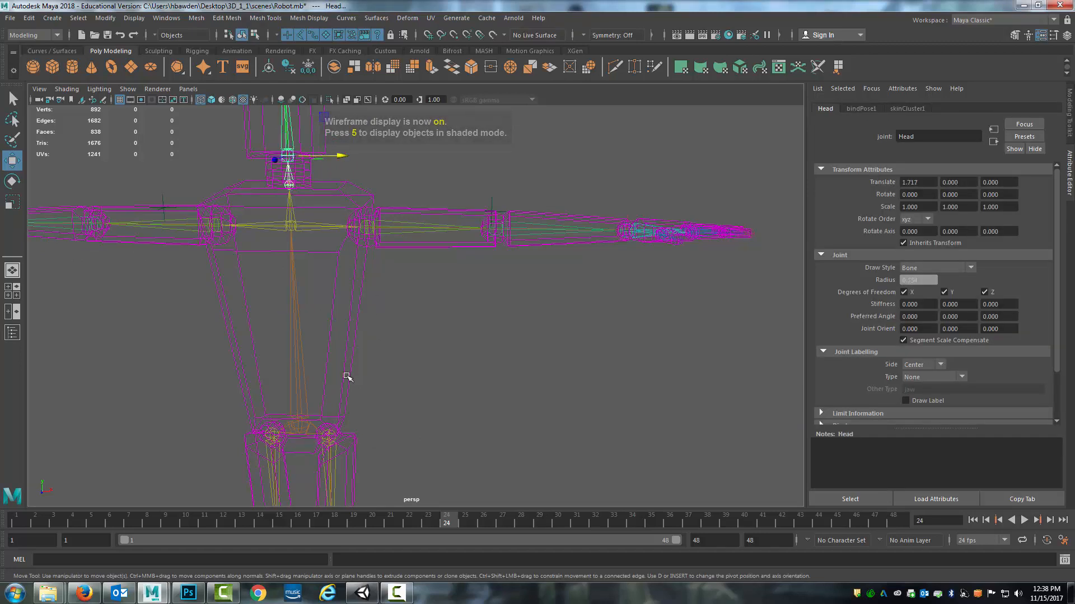
# Set keys on the unrotated Head joint at frame 1 and frame 24.
pyautogui.click(17, 523)
pyautogui.press('s')
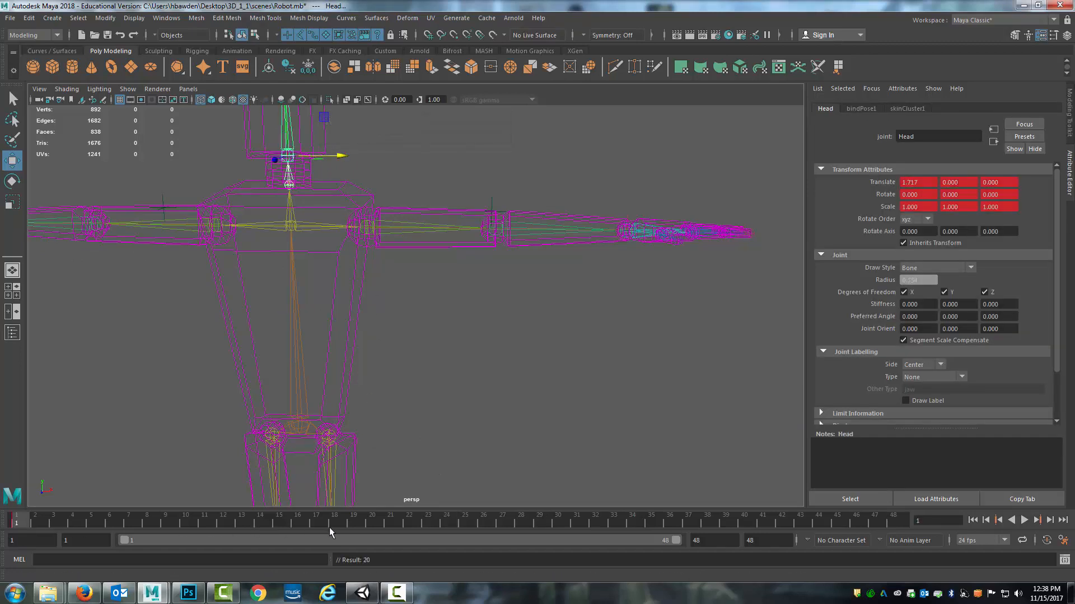
pyautogui.click(447, 523)
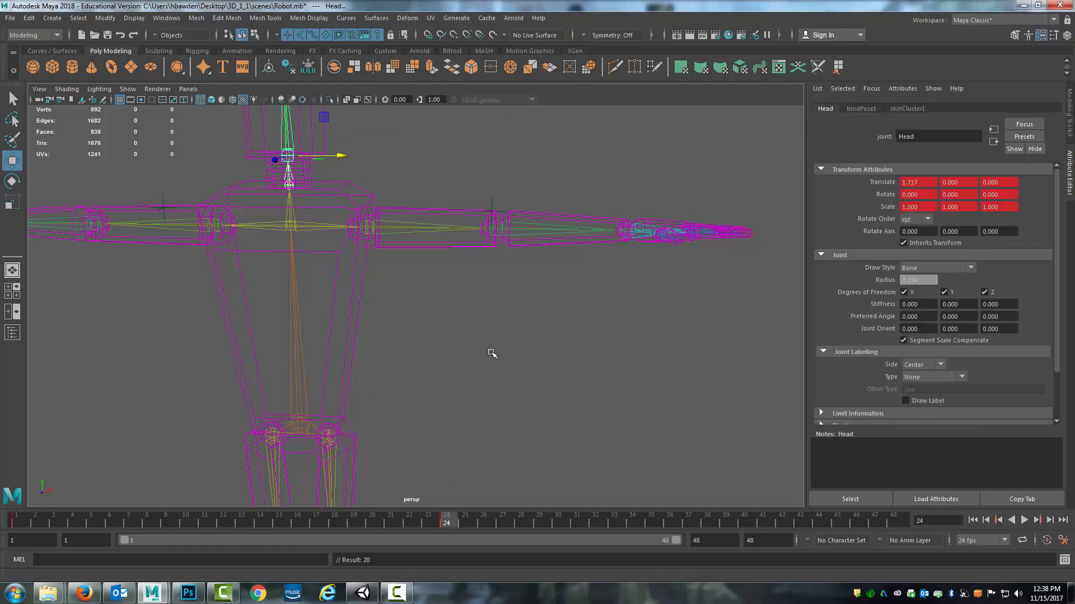
pyautogui.keyDown('alt'); pyautogui.moveTo(525, 375); pyautogui.dragTo(496, 414, button='middle'); pyautogui.keyUp('alt')
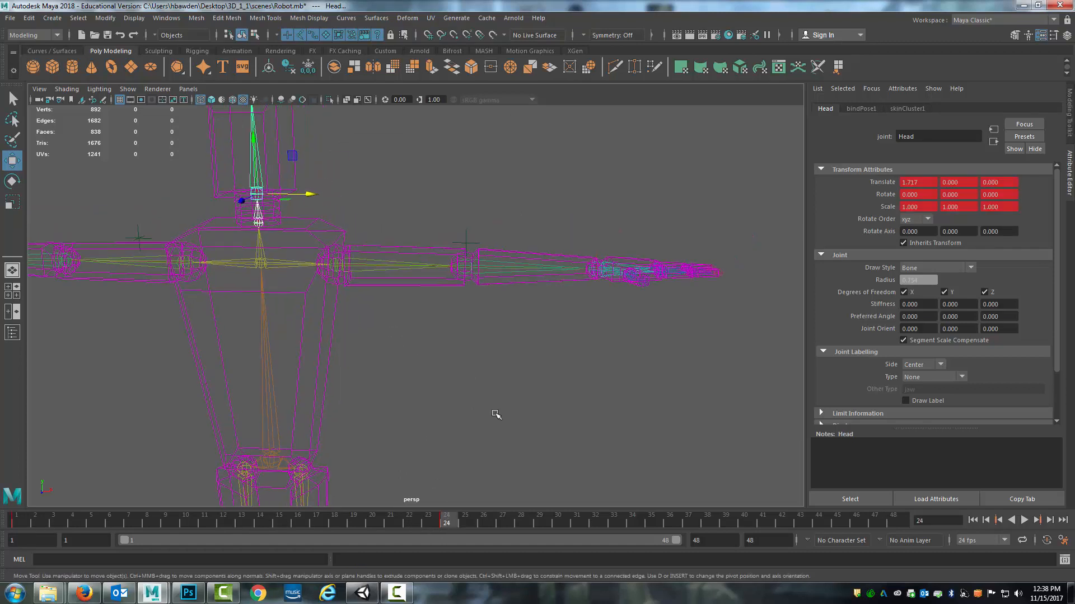
# At frame 36, rotate the Head joint 24 degrees about Y and set a key.
pyautogui.click(704, 524)
pyautogui.moveTo(699, 525); pyautogui.dragTo(669, 524)
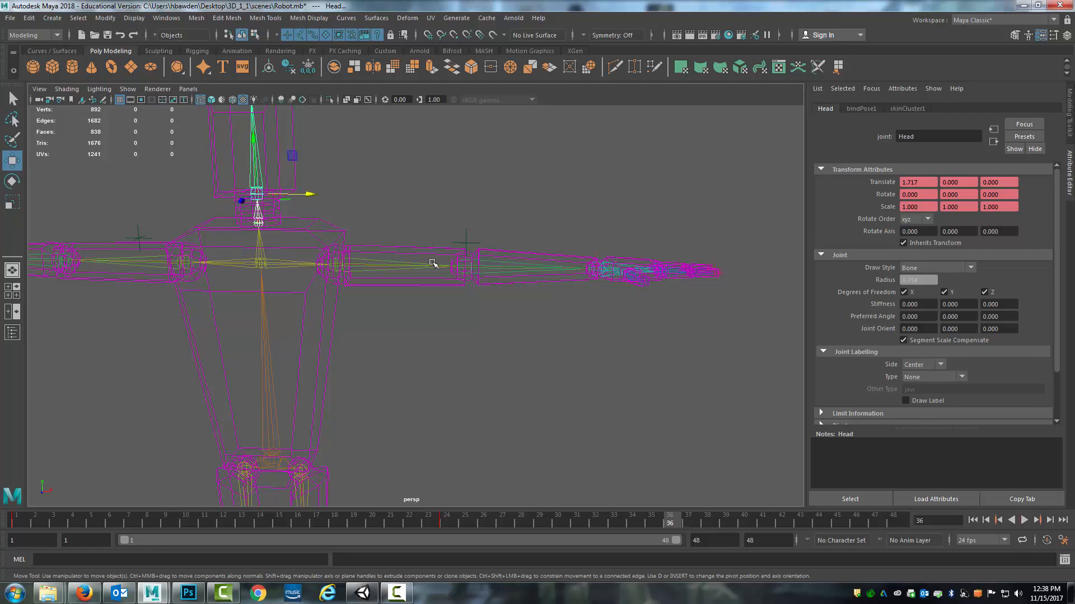
pyautogui.press('e')
pyautogui.moveTo(251, 227); pyautogui.dragTo(250, 208)
pyautogui.press('s')
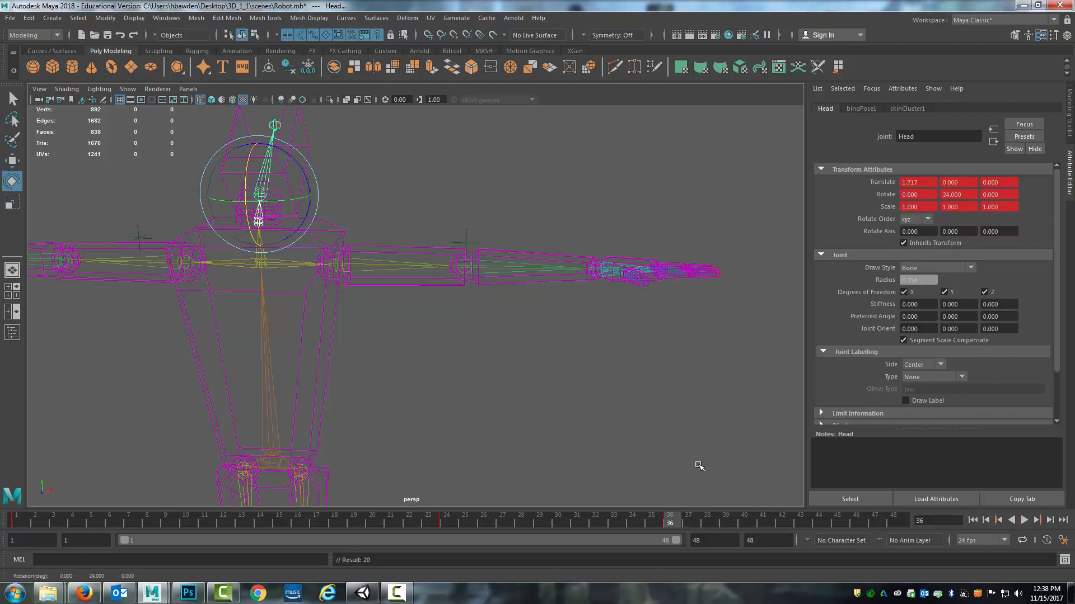
# Copy the Head joint's key from frame 24 and paste it at frame 48.
pyautogui.click(451, 526)
pyautogui.rightClick(449, 526)
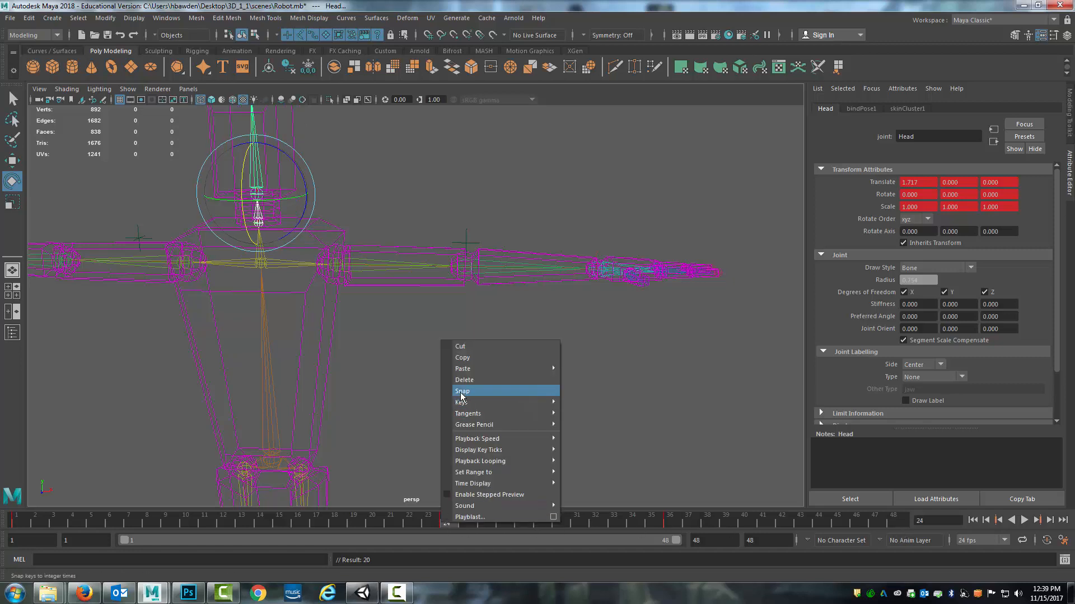
pyautogui.click(468, 361)
pyautogui.click(905, 518)
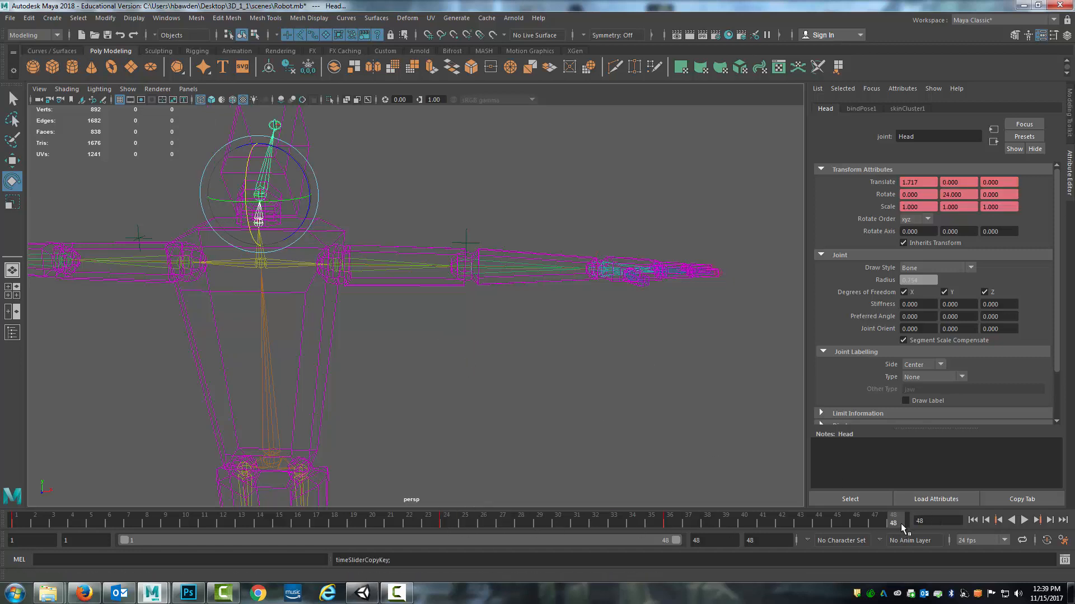
pyautogui.rightClick(902, 522)
pyautogui.moveTo(924, 374)
pyautogui.click(876, 375)
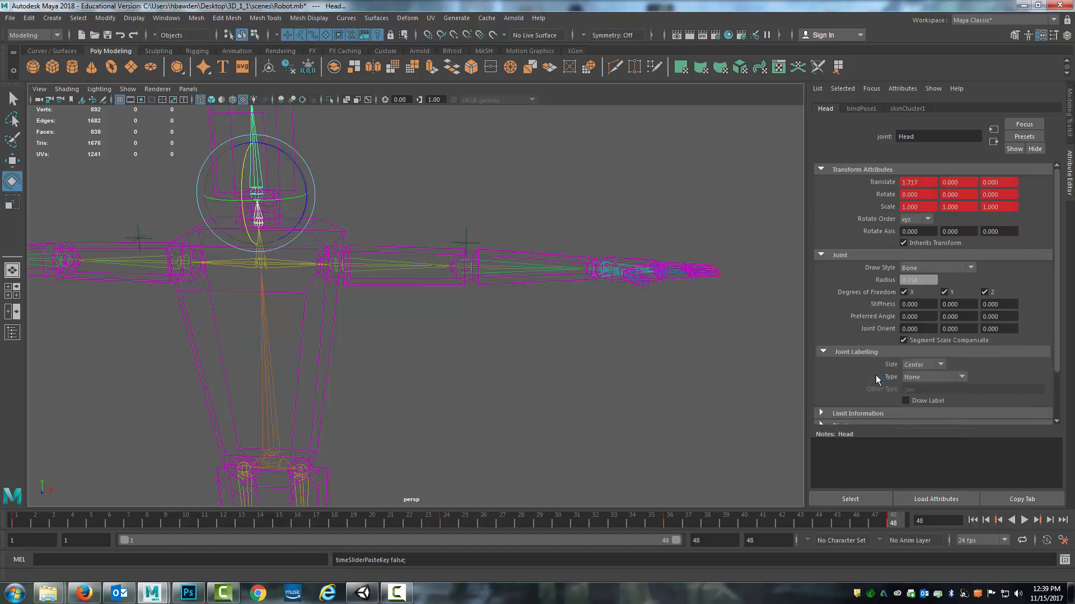
# Frame the whole robot in textured shaded display, then play back the full arm and head animation and stop it.
pyautogui.press('a')
pyautogui.moveTo(620, 390)
pyautogui.keyDown('alt'); pyautogui.mouseDown()
pyautogui.moveTo(557, 367)
pyautogui.moveTo(538, 377)
pyautogui.moveTo(576, 375)
pyautogui.mouseUp(); pyautogui.keyUp('alt')
pyautogui.press('5')
pyautogui.keyDown('alt'); pyautogui.moveTo(673, 452); pyautogui.dragTo(775, 445); pyautogui.keyUp('alt')
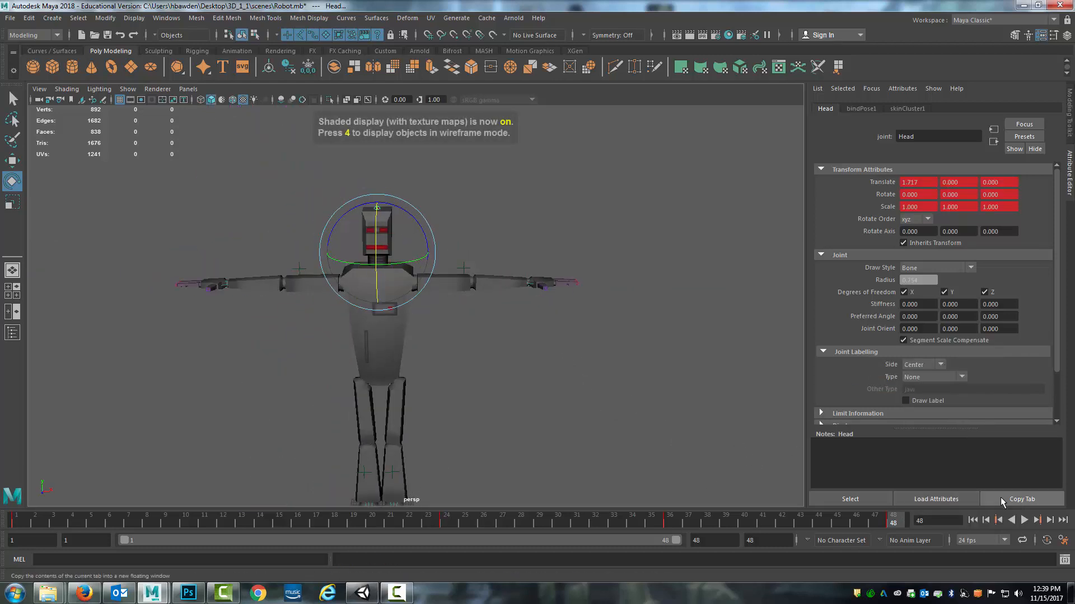
pyautogui.click(1027, 521)
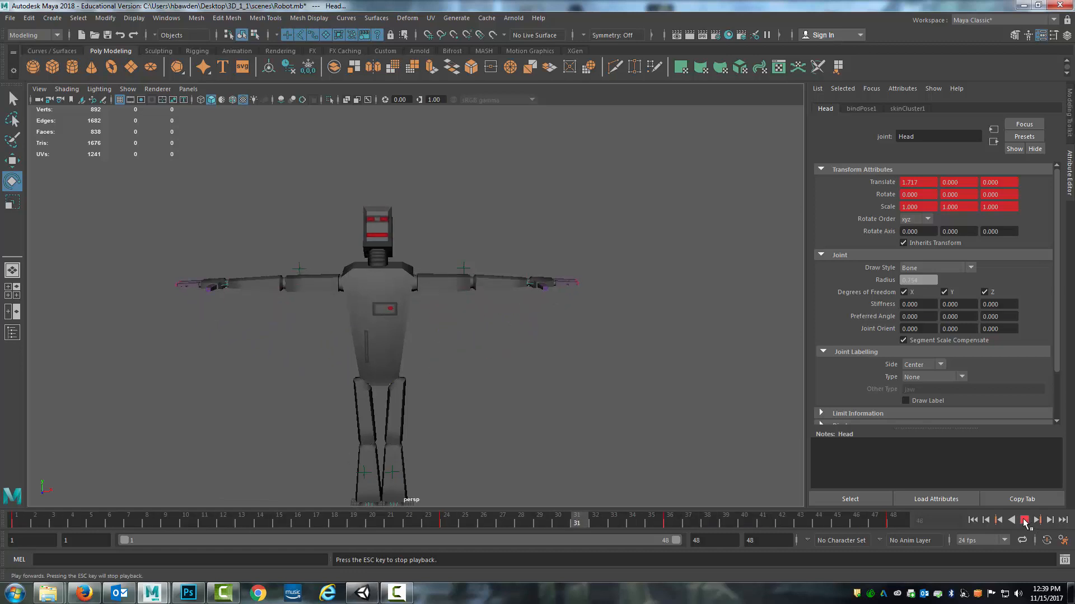
pyautogui.click(1024, 520)
# Return the timeline to frame 1 and save the Robot.mb scene.
pyautogui.moveTo(439, 519); pyautogui.dragTo(10, 519)
pyautogui.click(11, 21)
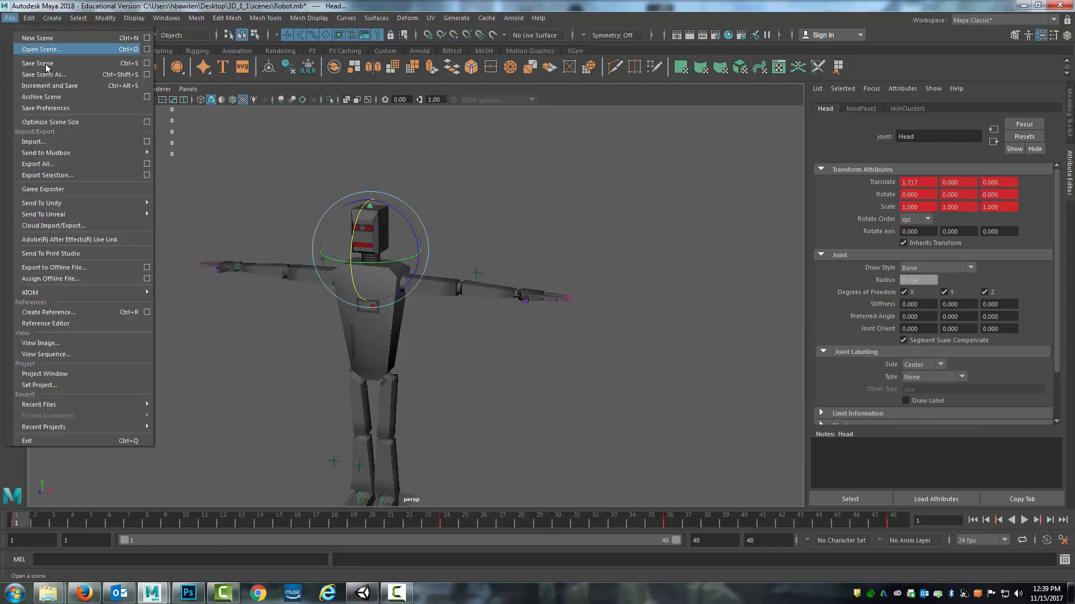
pyautogui.click(46, 69)
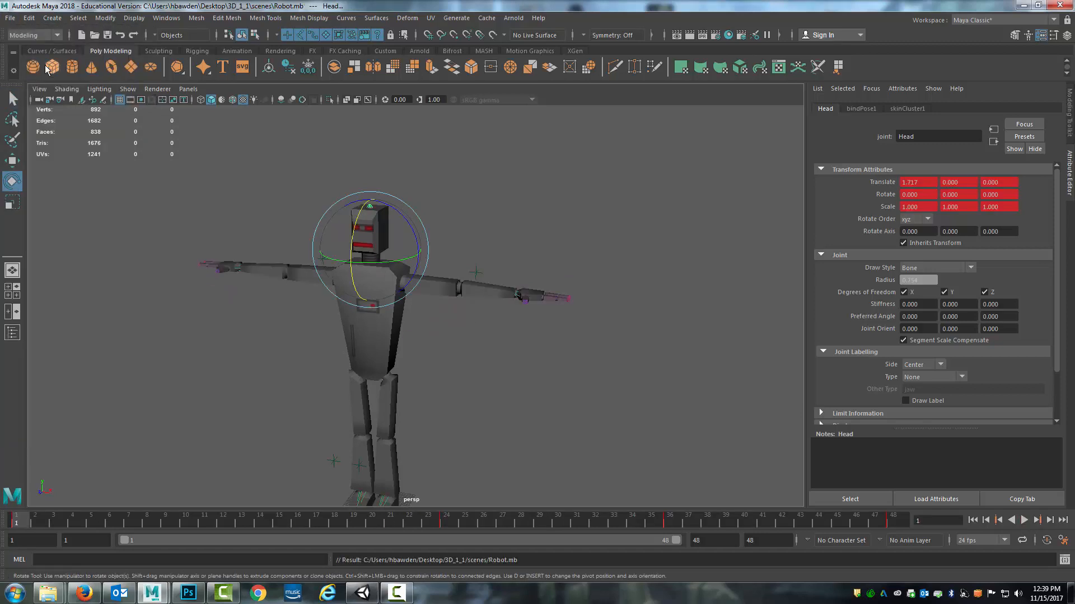
# Copy the Robot file from the 3D_1_1 scenes folder into the 3D_1_Project MayaStuff Models folder, replacing the existing file.
pyautogui.click(48, 595)
pyautogui.moveTo(50, 597)
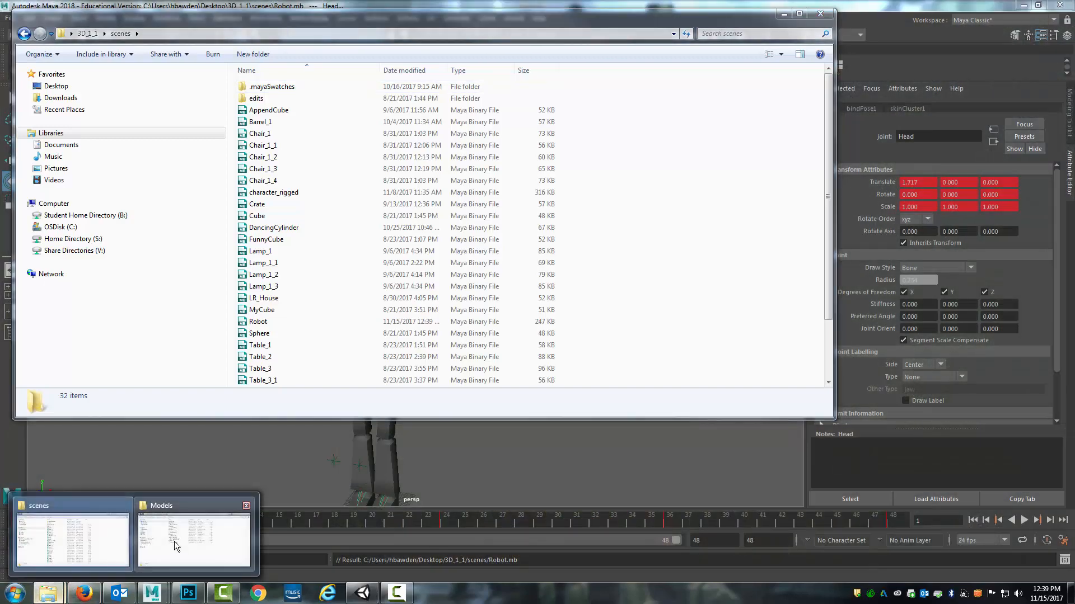
pyautogui.click(173, 541)
pyautogui.click(150, 315)
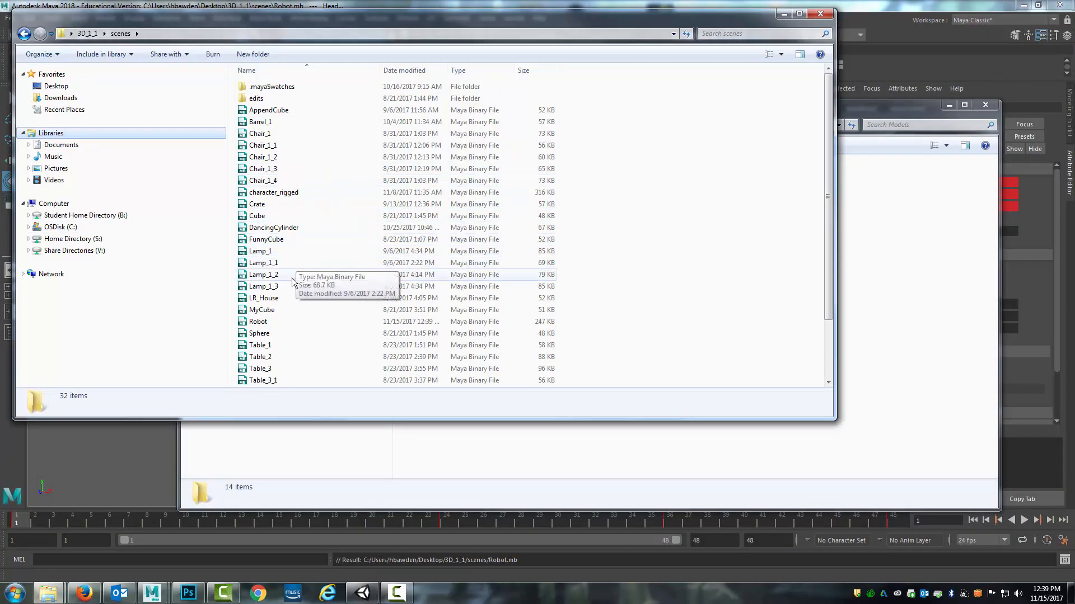
pyautogui.rightClick(255, 322)
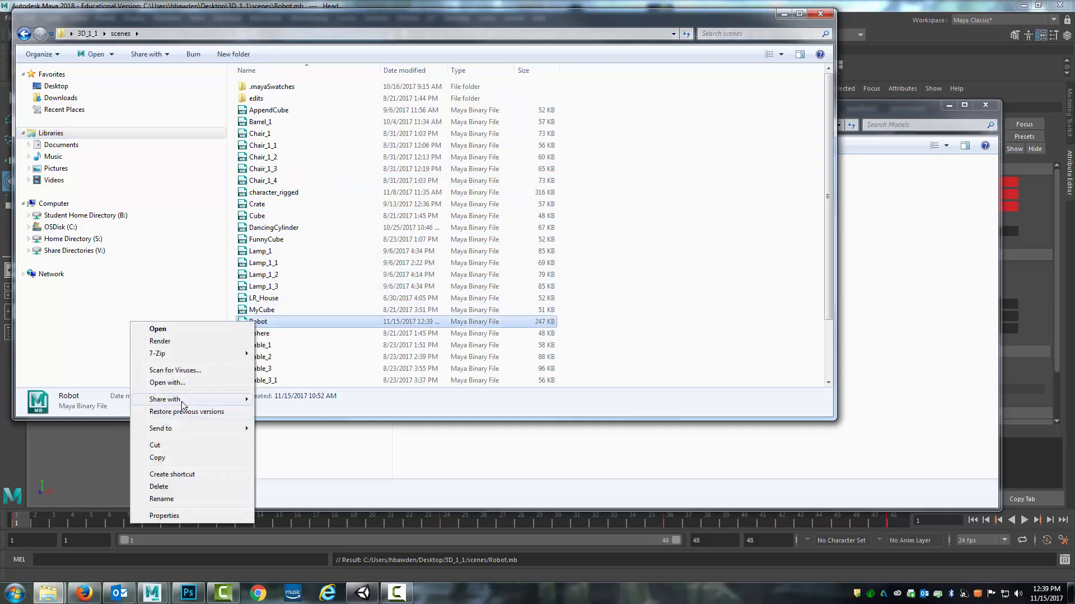
pyautogui.click(182, 457)
pyautogui.click(510, 446)
pyautogui.rightClick(466, 377)
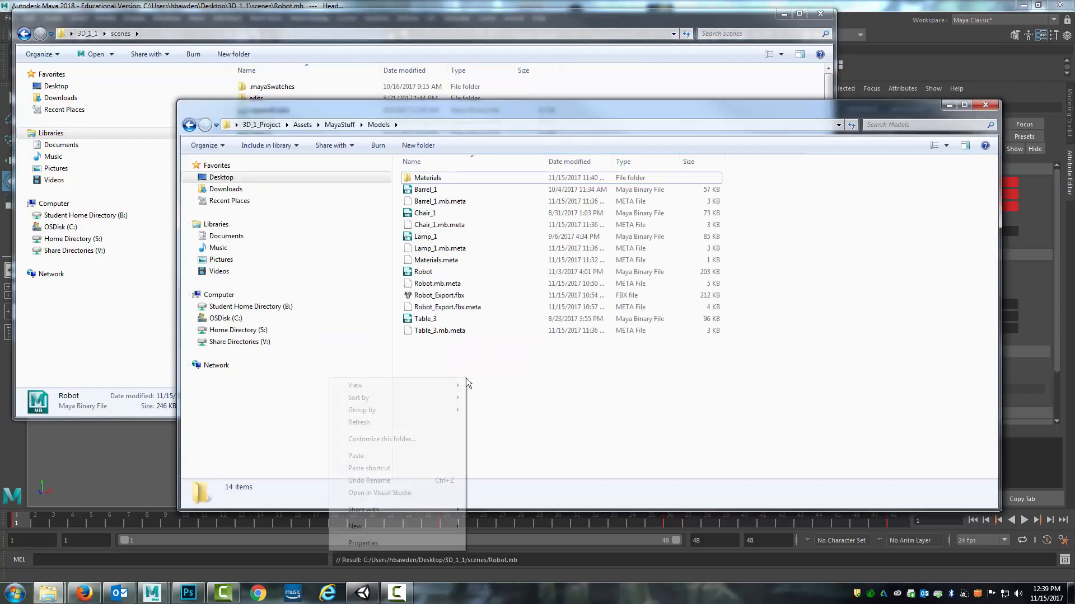
pyautogui.click(383, 454)
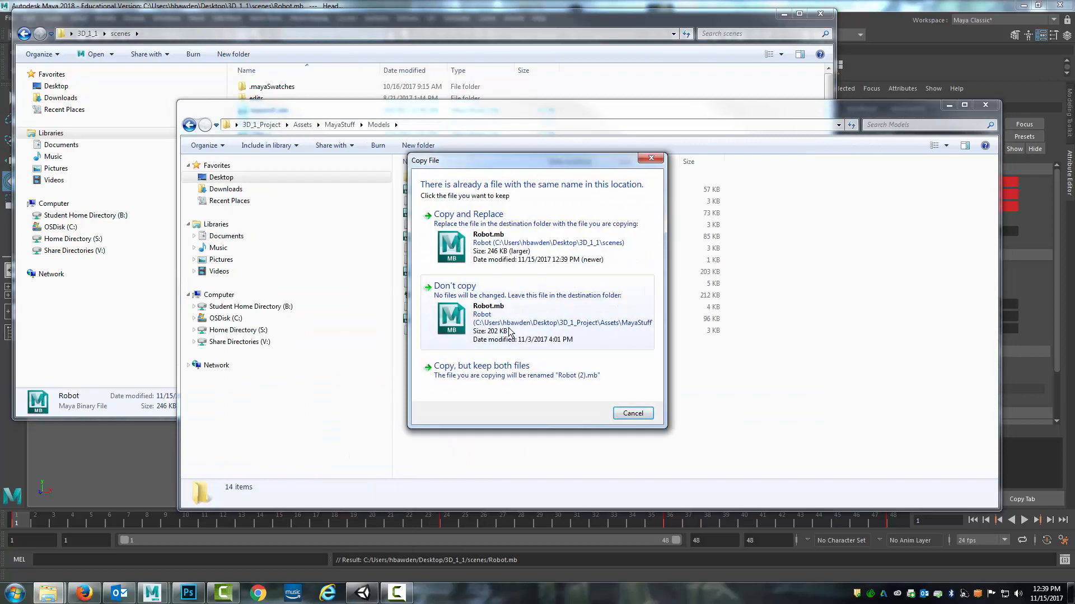
pyautogui.click(487, 229)
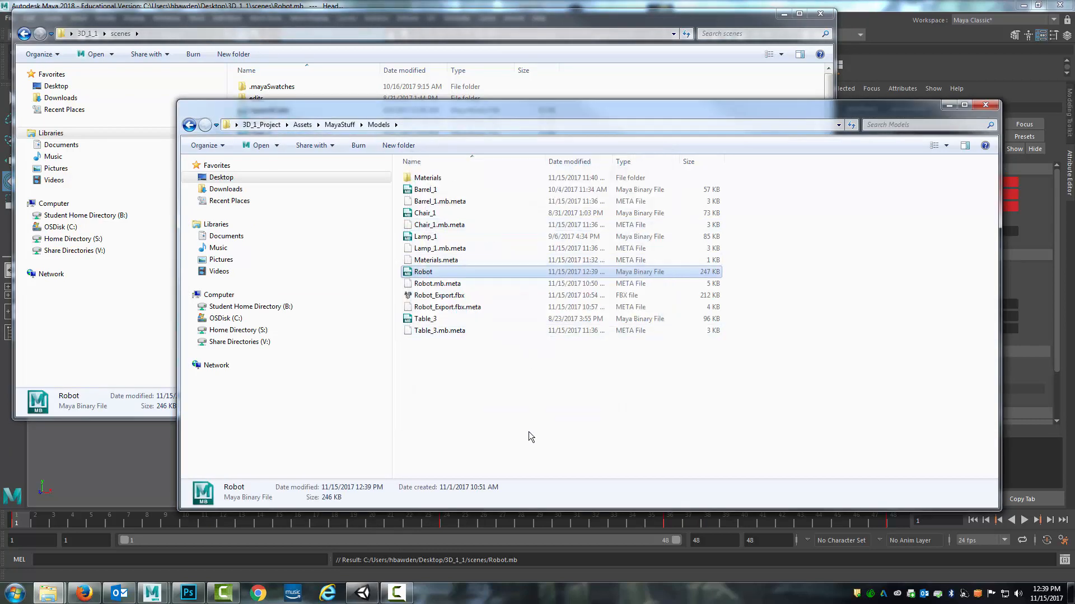
pyautogui.click(528, 432)
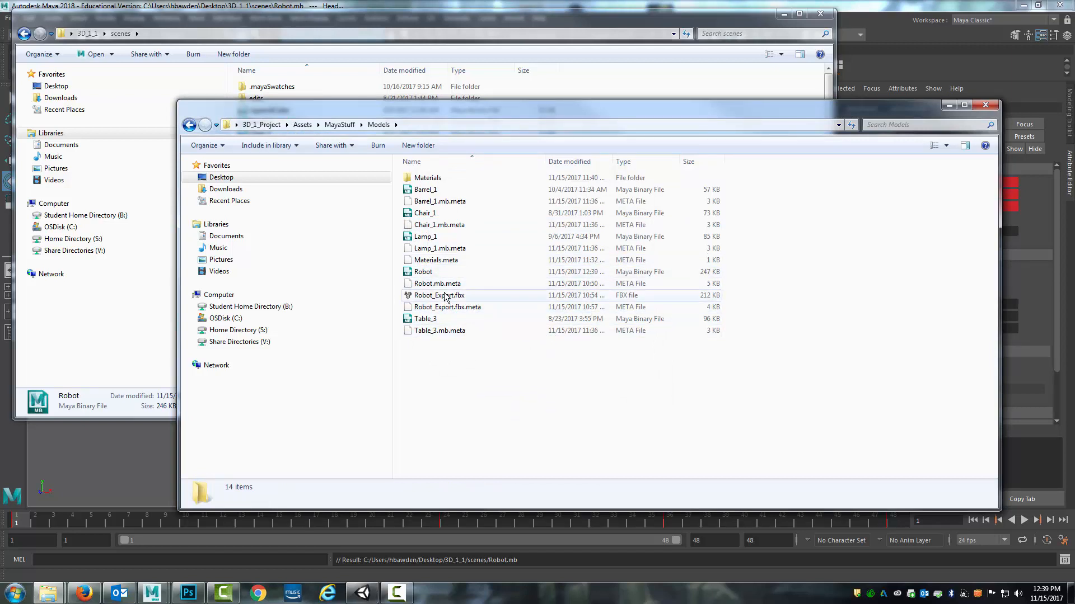
# Switch to Unity and open the animation import settings of the Robot model in the project's Models folder.
pyautogui.click(364, 598)
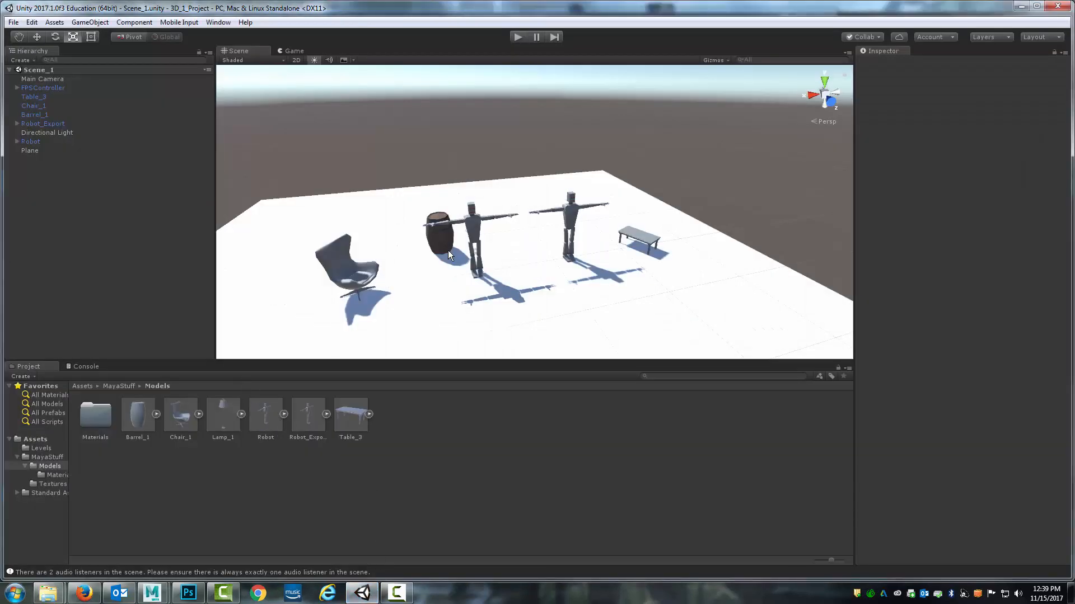
pyautogui.scroll(3, 508, 189)
pyautogui.moveTo(503, 201); pyautogui.dragTo(558, 210, button='middle')
pyautogui.scroll(-4, 552, 220)
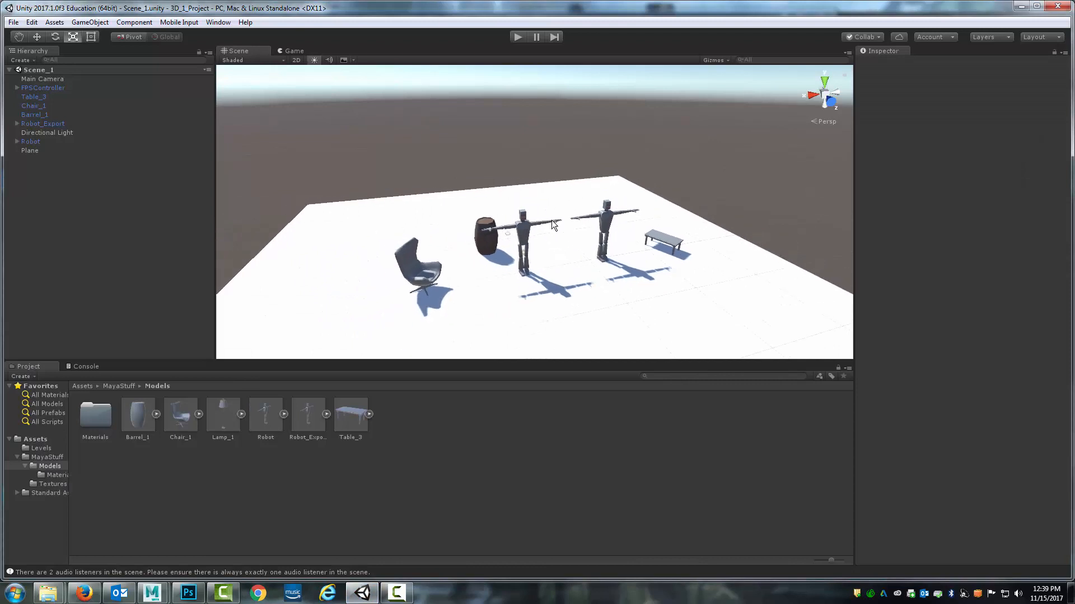
pyautogui.scroll(3, 552, 220)
pyautogui.click(525, 243)
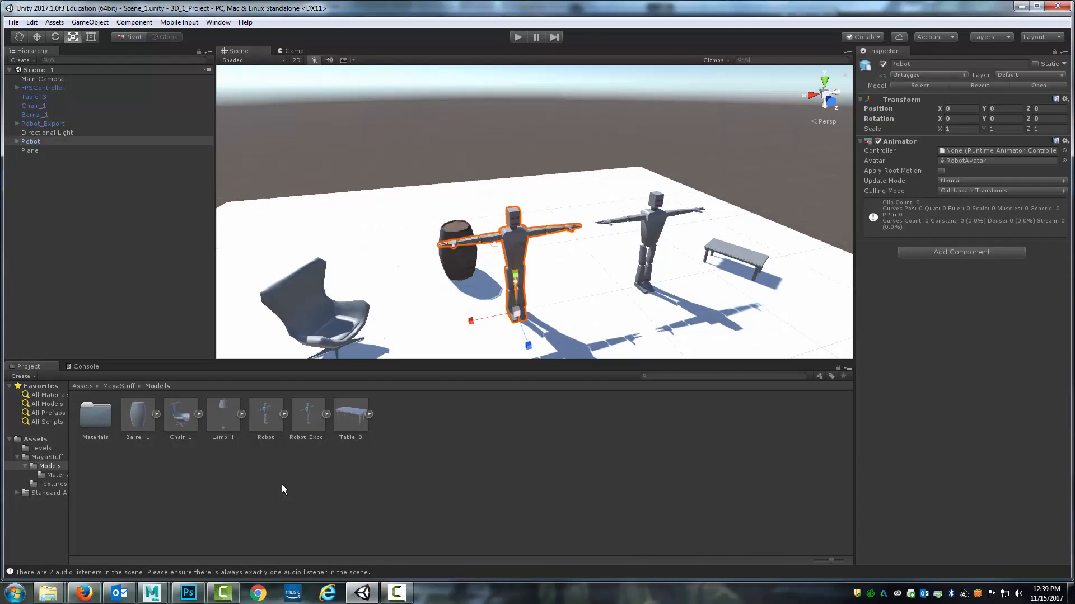
pyautogui.click(266, 420)
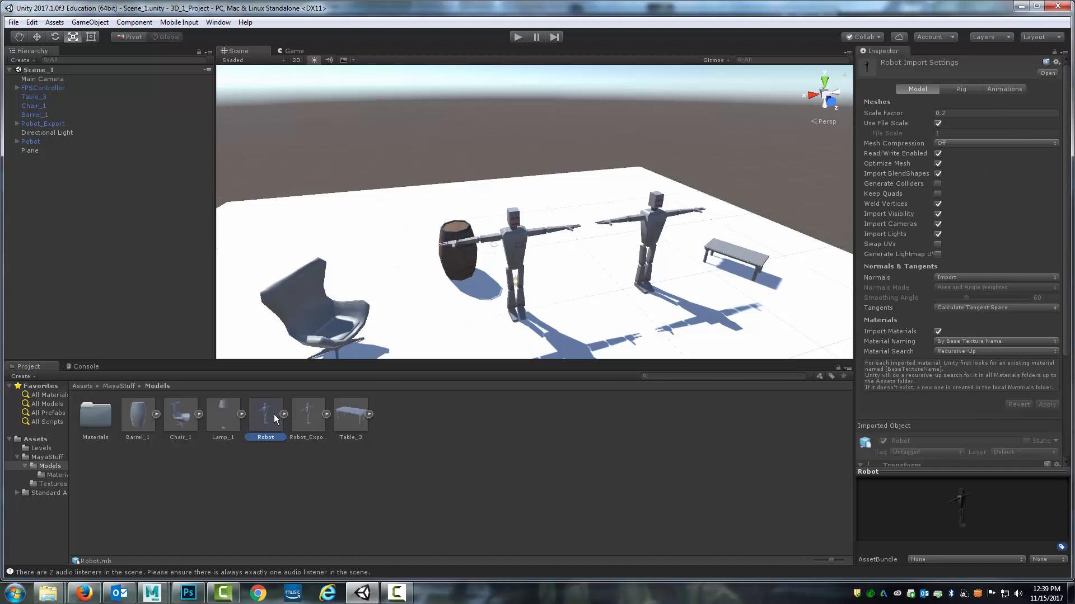
pyautogui.click(1005, 89)
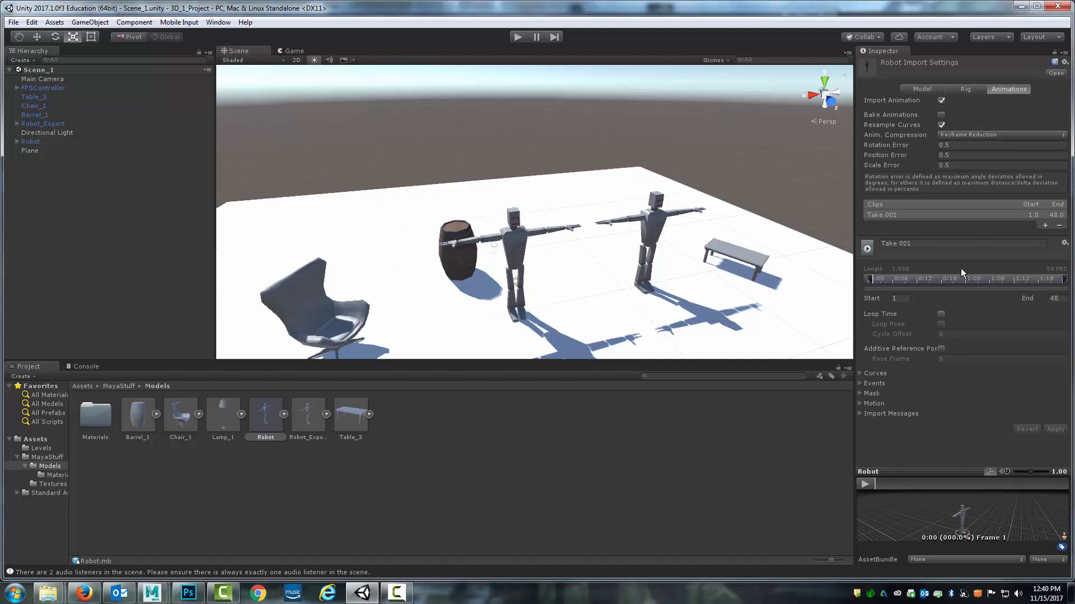
# Add a second animation clip to the Robot import settings and rename the first clip ArmFlap.
pyautogui.doubleClick(926, 244)
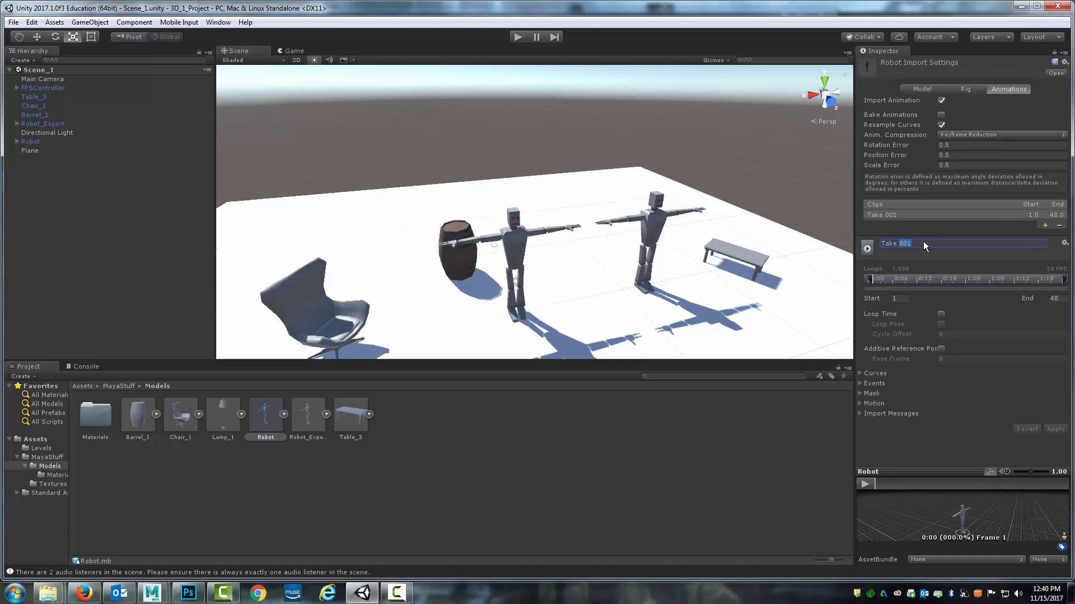
pyautogui.click(1044, 226)
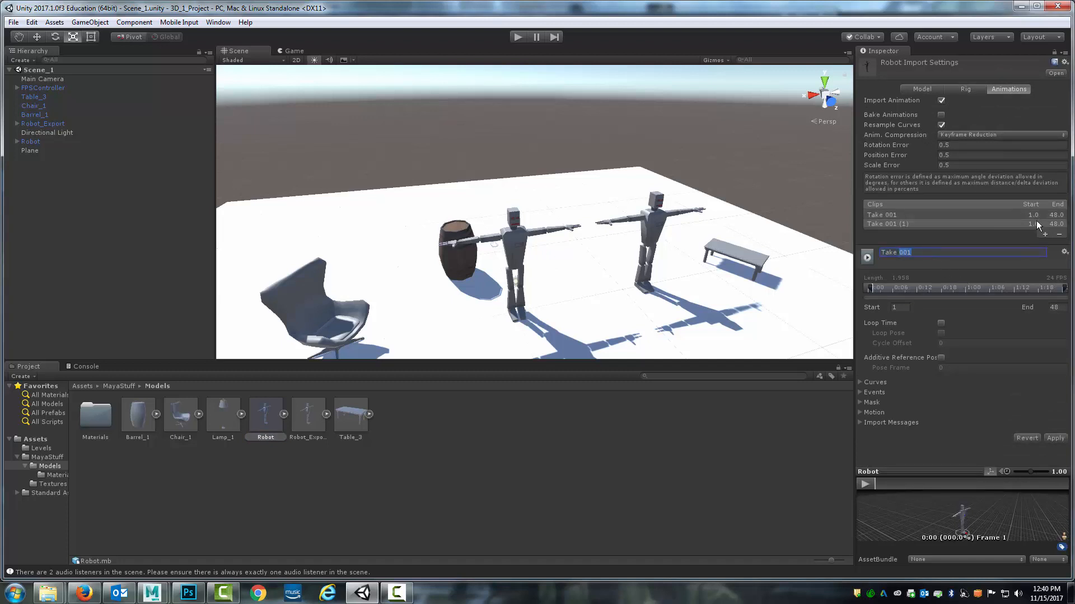
pyautogui.click(893, 217)
pyautogui.click(915, 252)
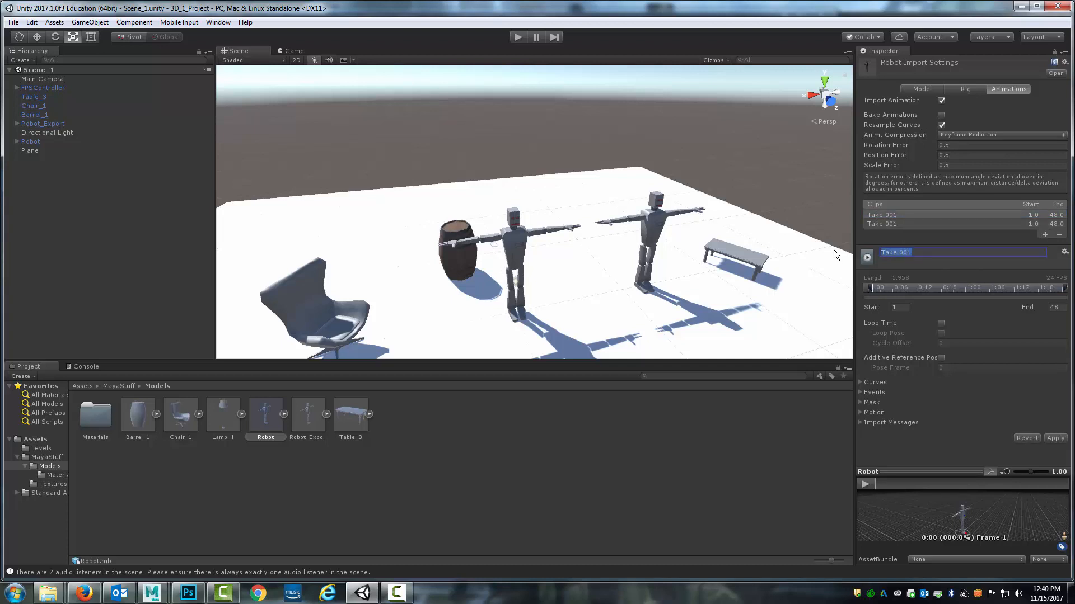
pyautogui.write('ArmFF')
pyautogui.press('BackSpace')
pyautogui.write('lap')
pyautogui.press('Return')
# Set the ArmFlap clip's end to frame 23, enable Loop Time and Loop Pose, and apply the settings.
pyautogui.click(1054, 217)
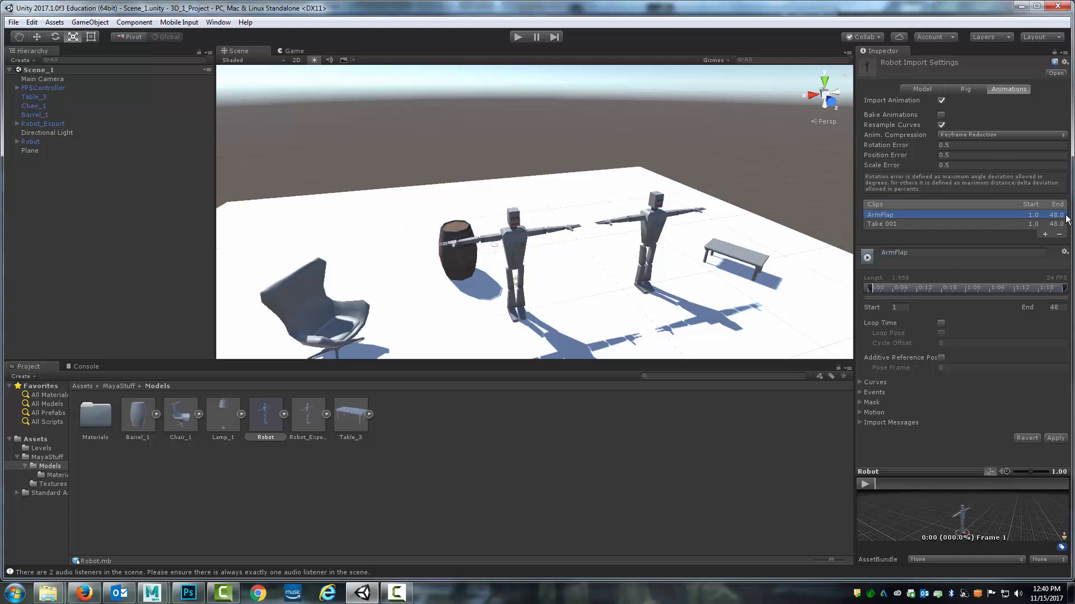
pyautogui.click(1062, 310)
pyautogui.write('23')
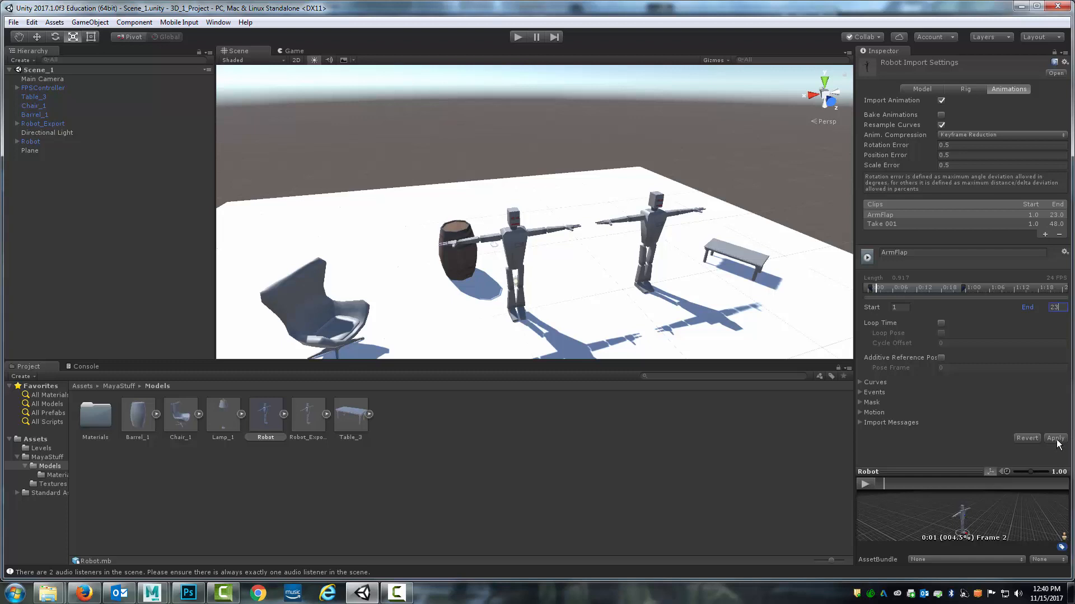
pyautogui.click(939, 323)
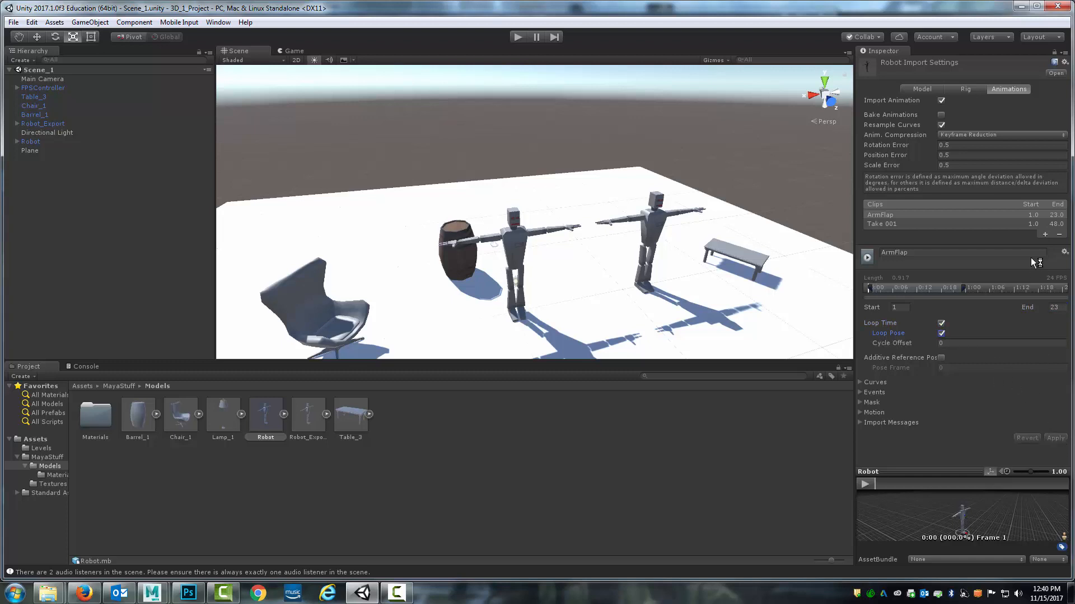
# Rename the second Robot clip, Take 001, as HeadBob.
pyautogui.click(876, 226)
pyautogui.doubleClick(913, 251)
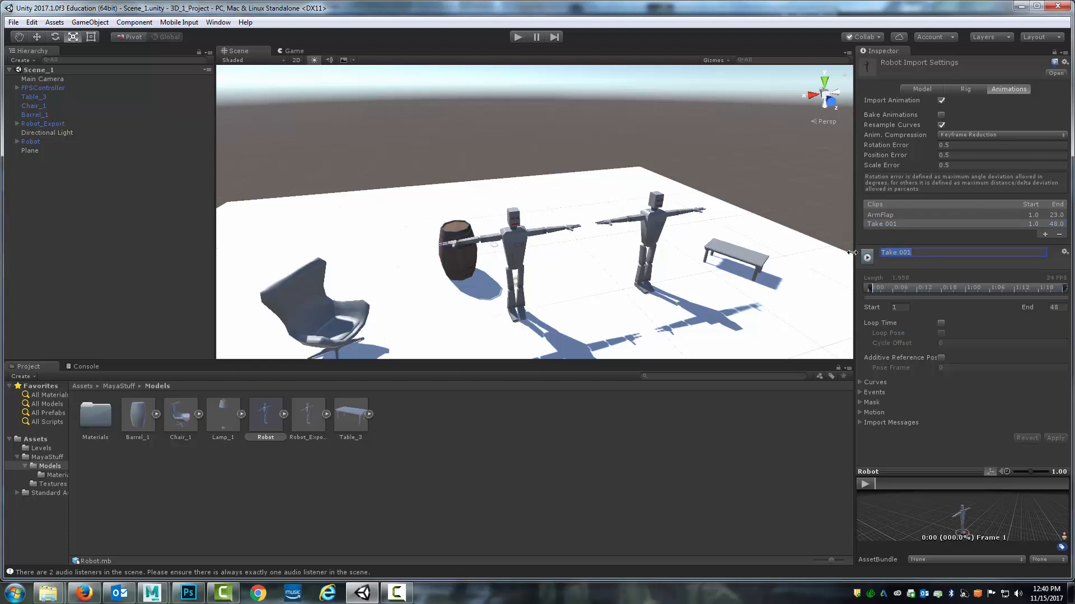
pyautogui.write('HeadBob')
pyautogui.press('Return')
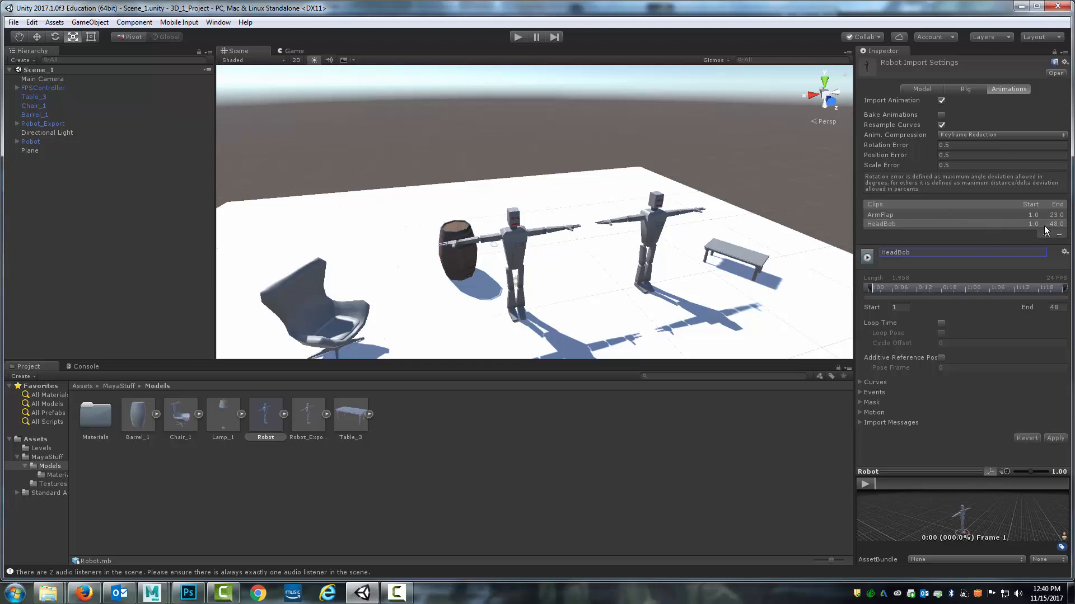
# Set the HeadBob clip to frames 24 to 47, enable Loop Time and Loop Pose, and apply the settings.
pyautogui.click(902, 309)
pyautogui.write('49')
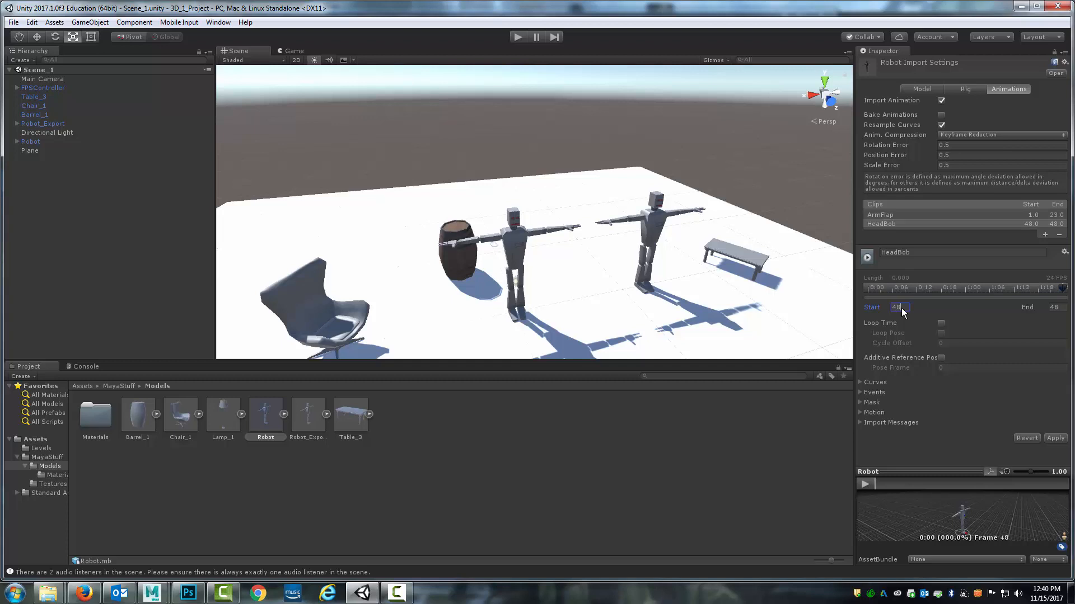
pyautogui.press('BackSpace')
pyautogui.press('BackSpace')
pyautogui.write('24')
pyautogui.press('Tab')
pyautogui.write('47')
pyautogui.click(941, 324)
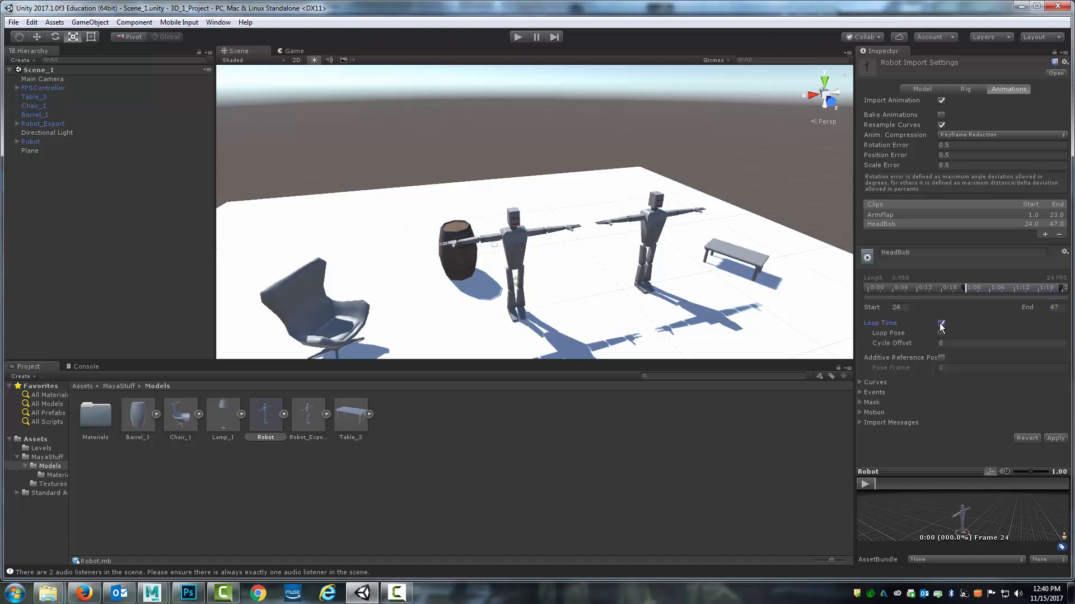
pyautogui.click(1056, 439)
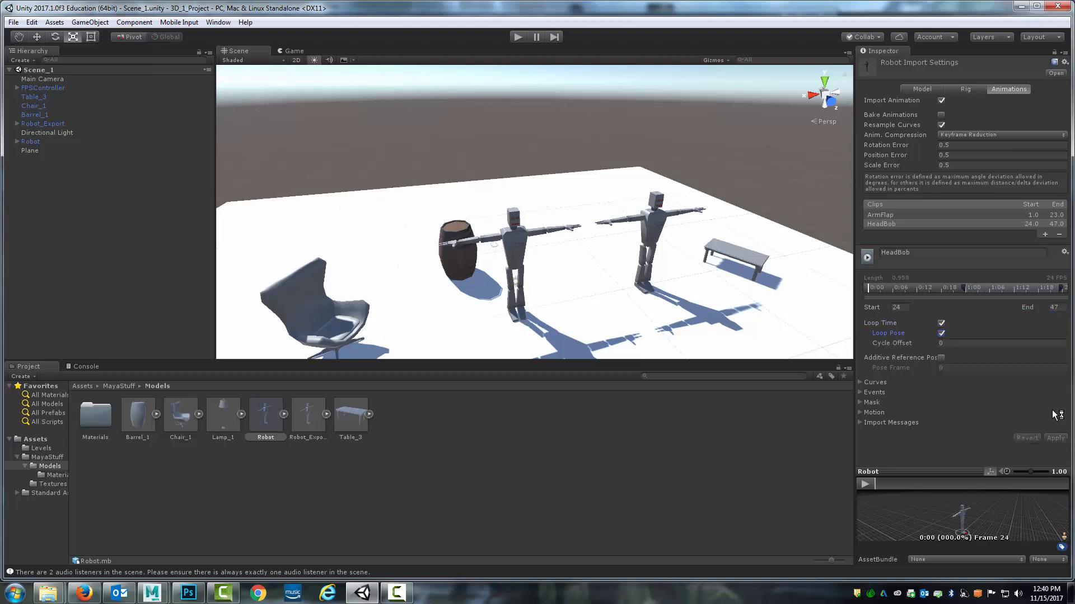
# Enlarge the Robot animation preview and play back the HeadBob and ArmFlap clips.
pyautogui.moveTo(964, 468); pyautogui.dragTo(972, 269)
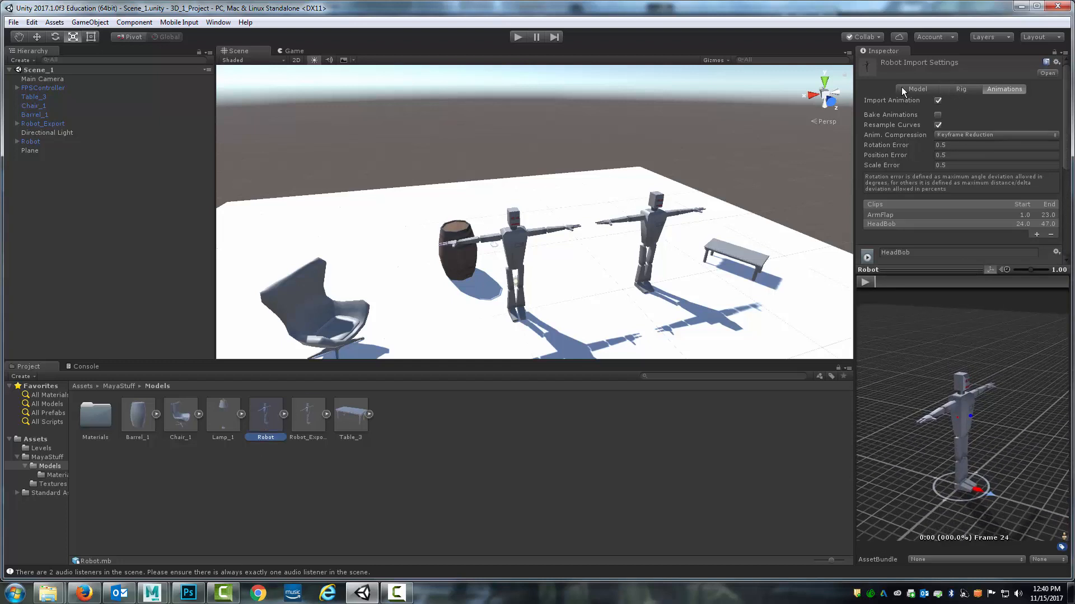
pyautogui.click(916, 89)
pyautogui.click(962, 91)
pyautogui.click(1008, 90)
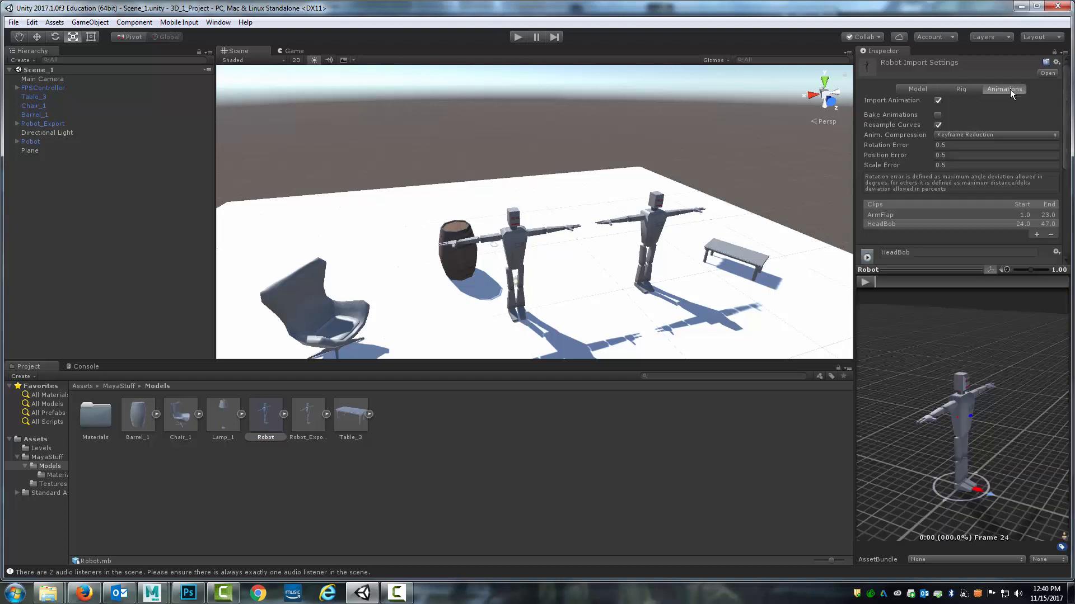
pyautogui.click(862, 282)
pyautogui.click(886, 216)
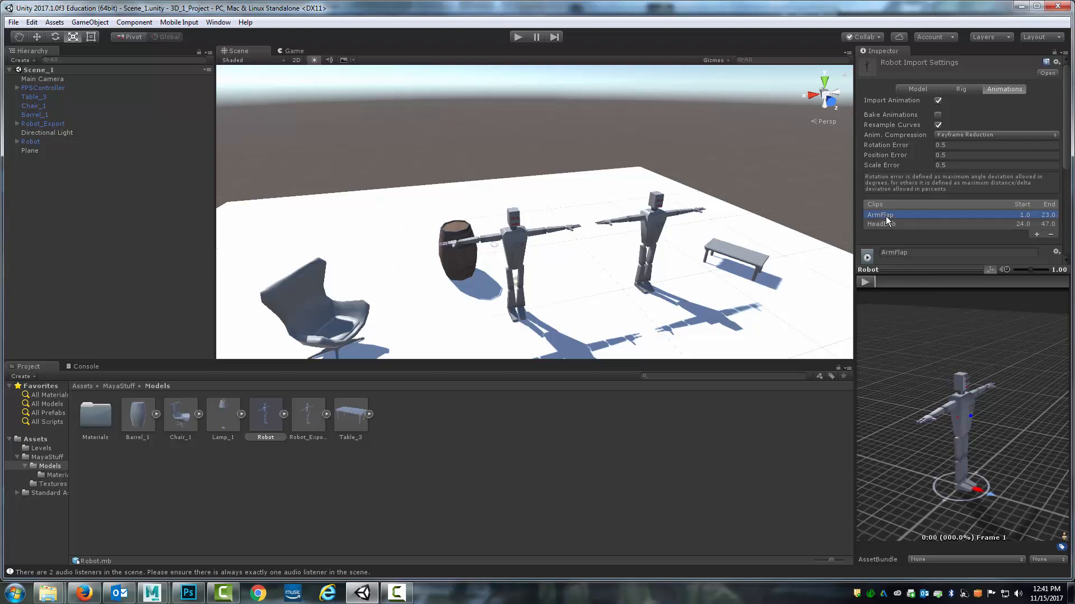
pyautogui.click(863, 285)
pyautogui.click(863, 284)
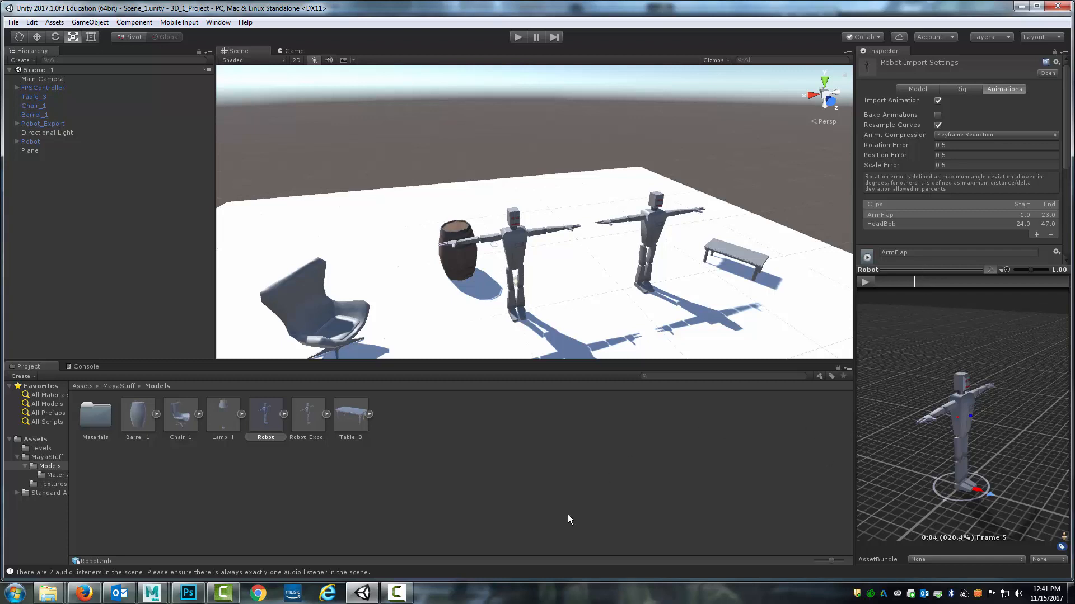
# Switch to Maya and select the arm's IK handle to examine how the robot's arm is rigged.
pyautogui.moveTo(152, 593)
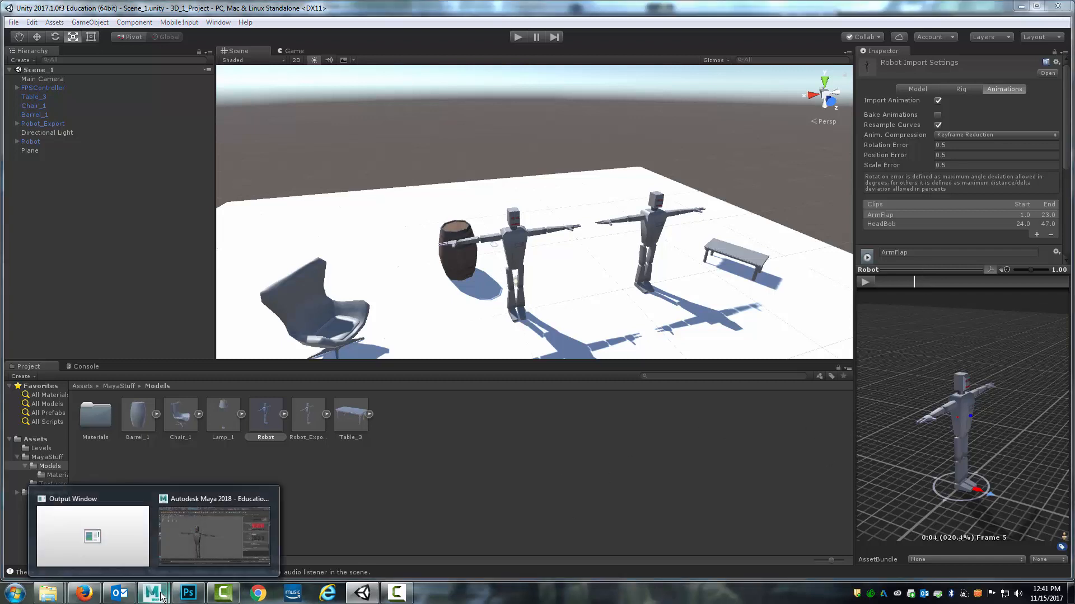
pyautogui.click(192, 554)
pyautogui.click(515, 290)
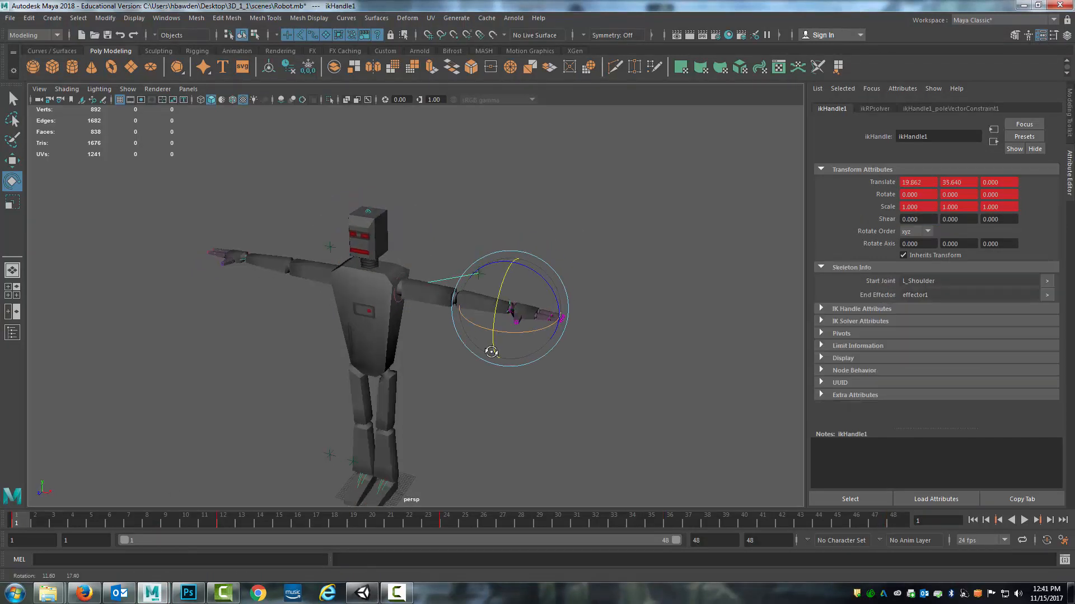
pyautogui.keyDown('alt'); pyautogui.moveTo(490, 352); pyautogui.dragTo(540, 305); pyautogui.keyUp('alt')
# Return to Unity, enable Bake Animations for the Robot model and apply the import settings.
pyautogui.click(1023, 5)
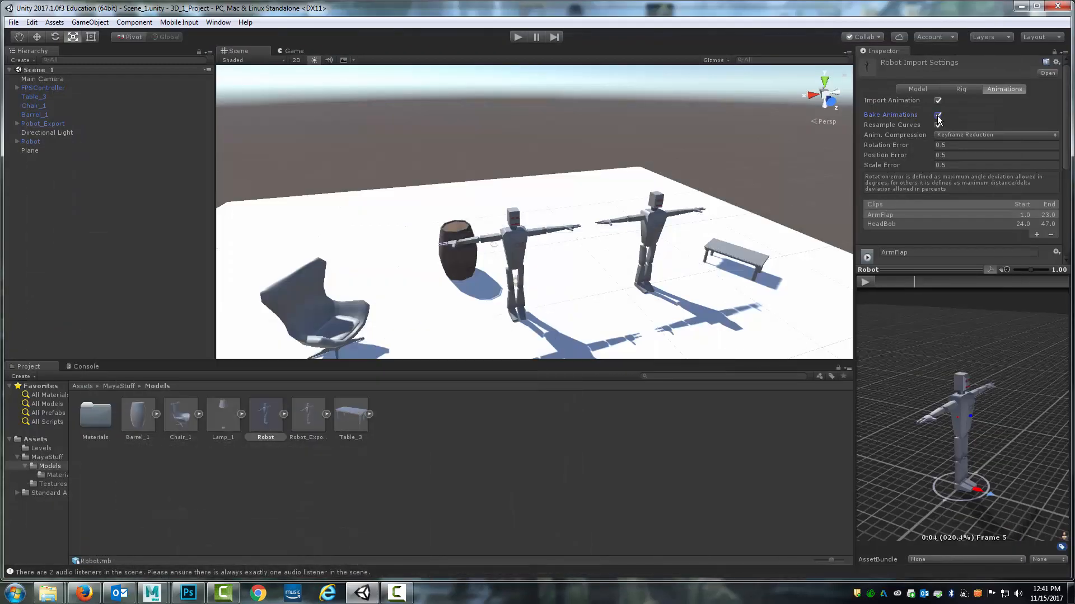
pyautogui.click(866, 281)
pyautogui.scroll(-5, 1030, 164)
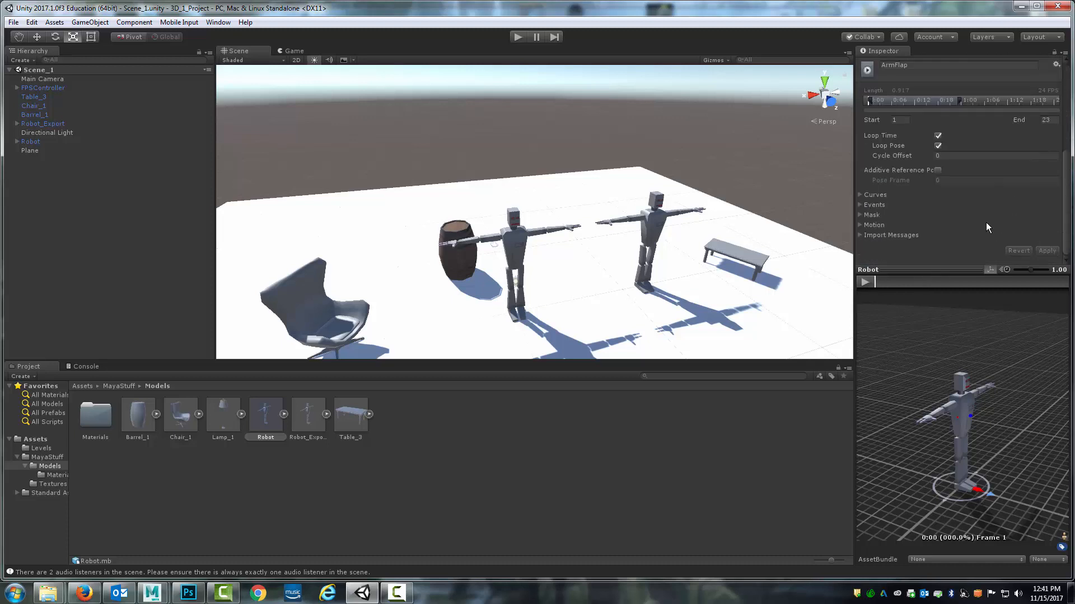
# Play back the ArmFlap clip in the preview from the robot's front, then pause it.
pyautogui.click(865, 283)
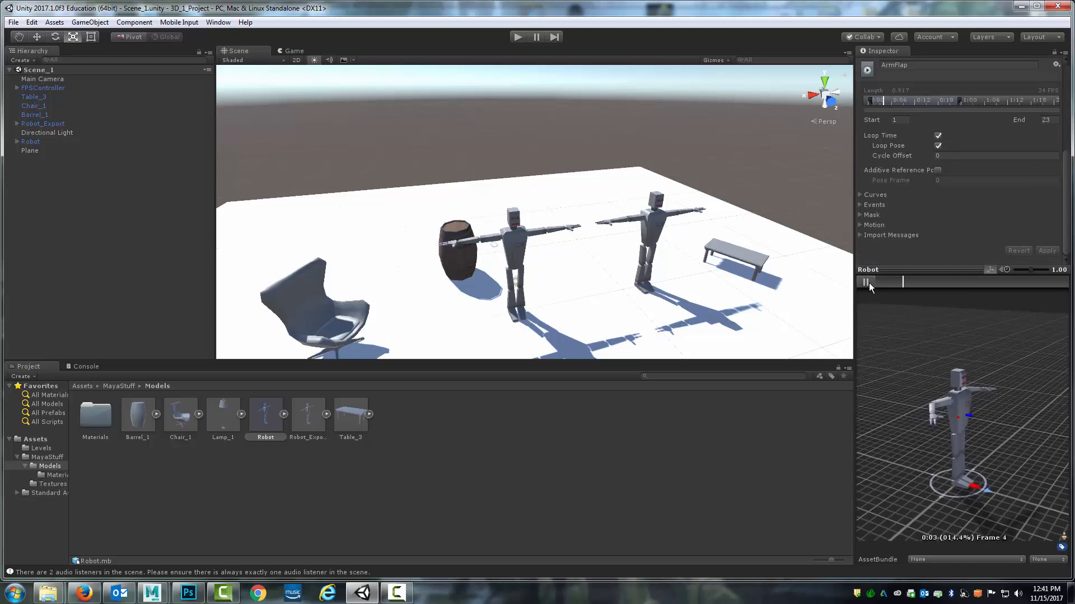
pyautogui.moveTo(1020, 375); pyautogui.dragTo(911, 359)
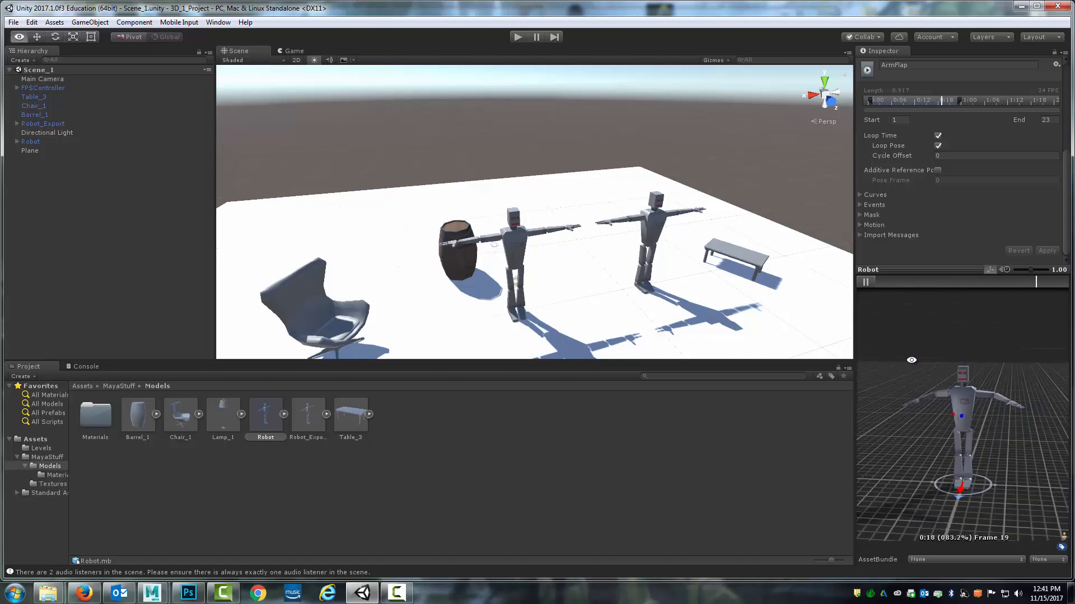
pyautogui.click(865, 282)
pyautogui.click(864, 281)
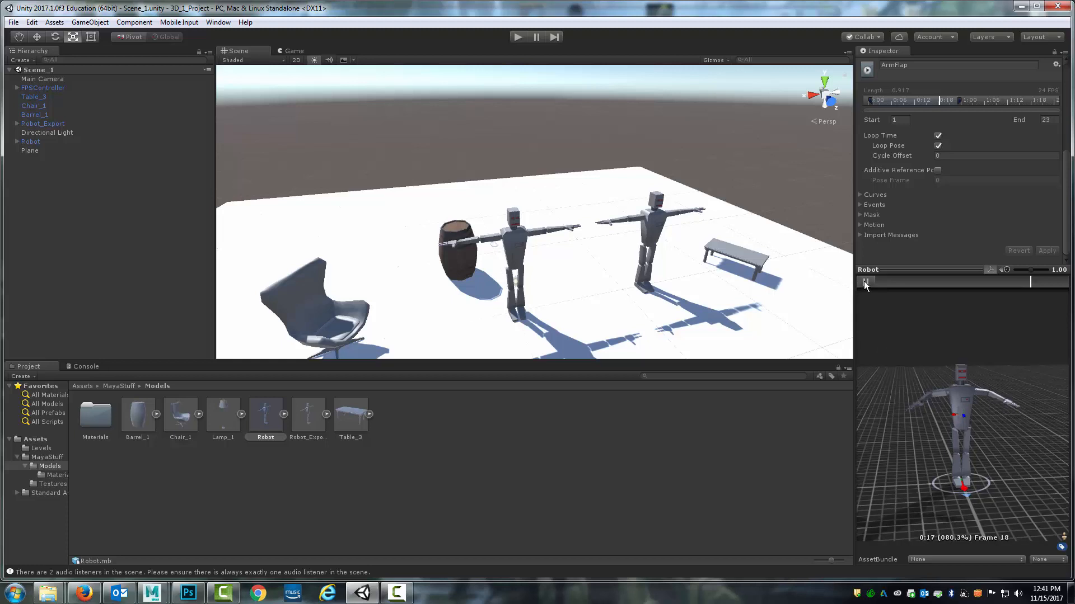
pyautogui.click(864, 281)
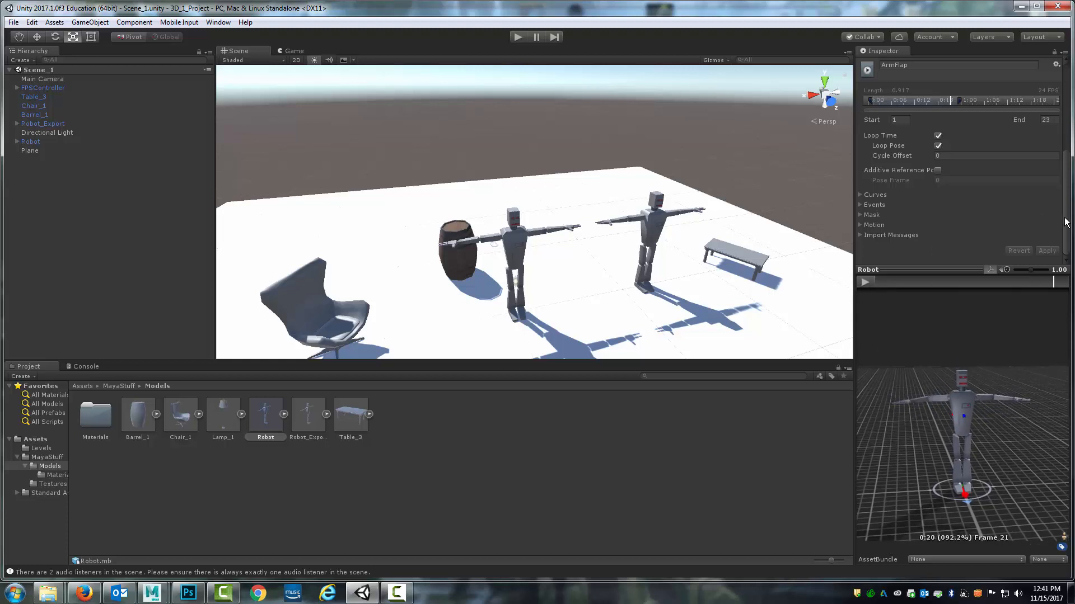
# Review the Bake Animations setting in the Robot import settings and select the Robot_Export robot in the scene.
pyautogui.moveTo(1067, 222); pyautogui.dragTo(1068, 115)
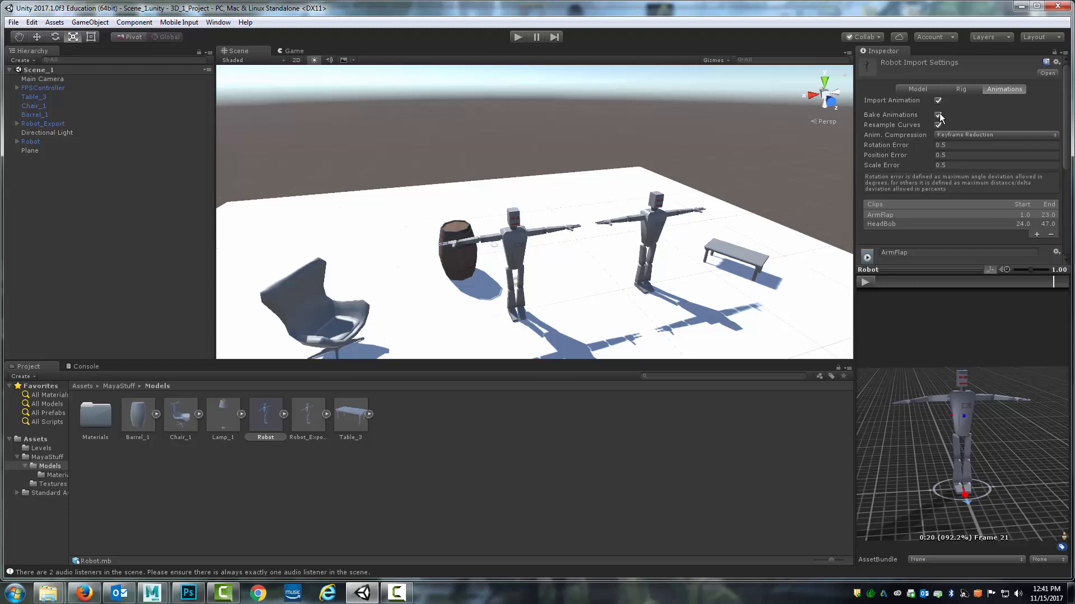
pyautogui.click(649, 211)
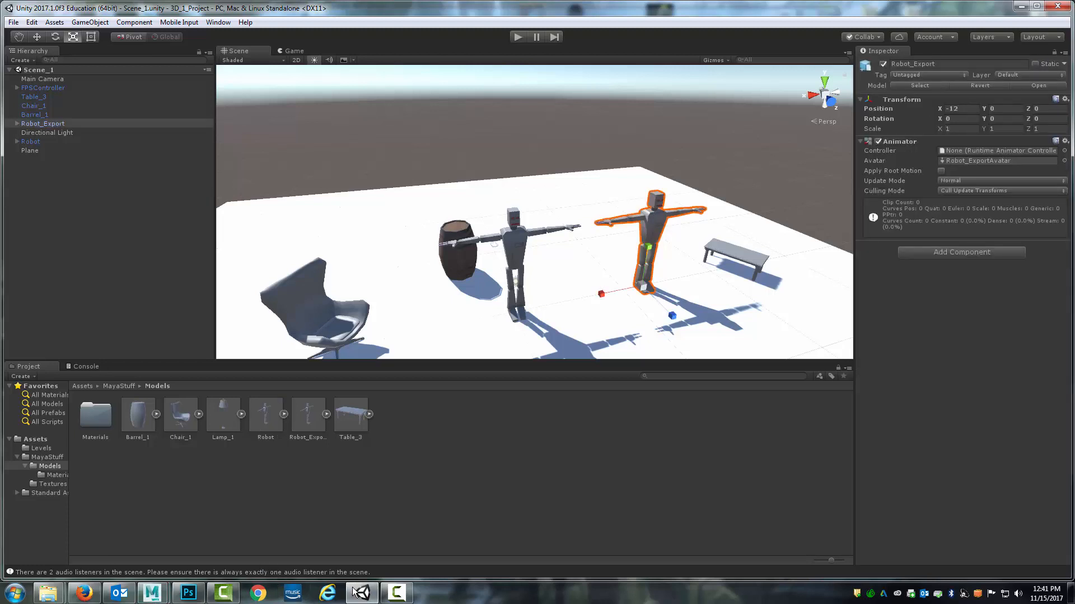
# Switch to Maya, select the robot mesh and start a selection export to the 3D_1_Project Assets\MayaStuff\Models folder.
pyautogui.moveTo(152, 593)
pyautogui.click(215, 529)
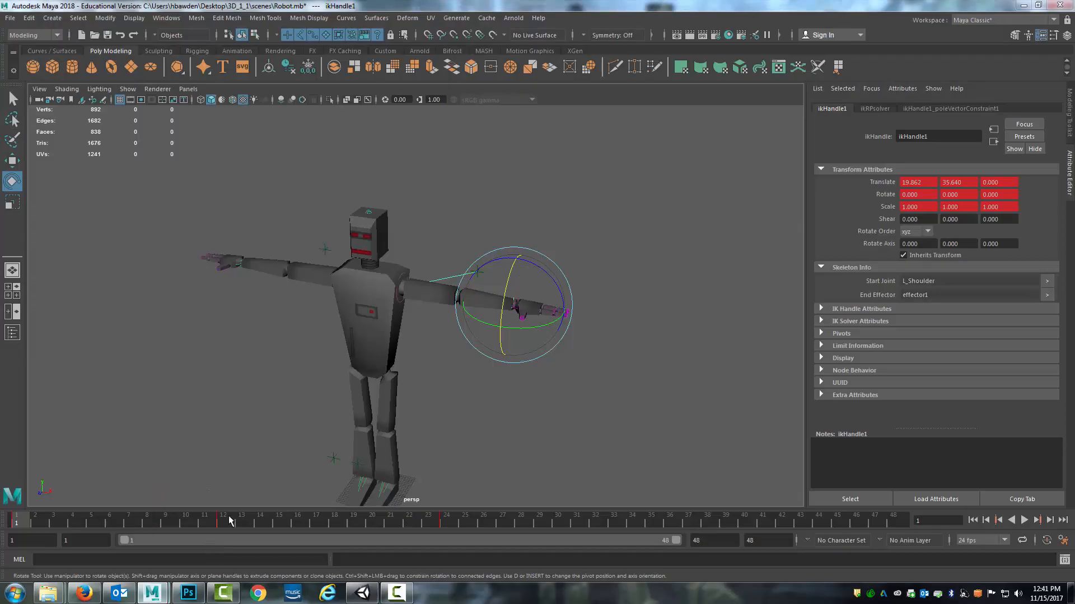
pyautogui.click(341, 270)
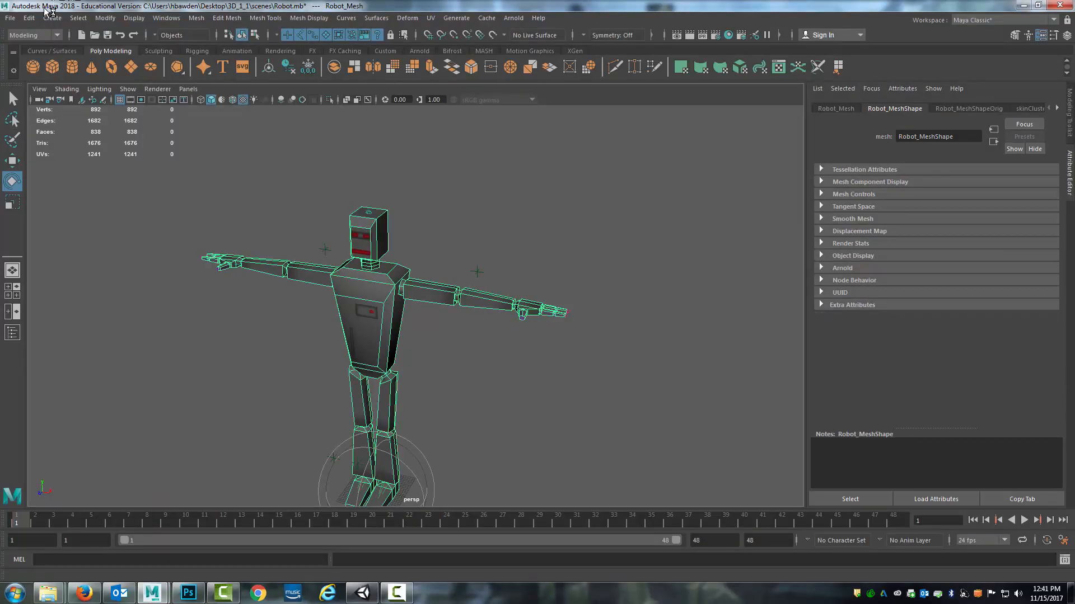
pyautogui.click(9, 18)
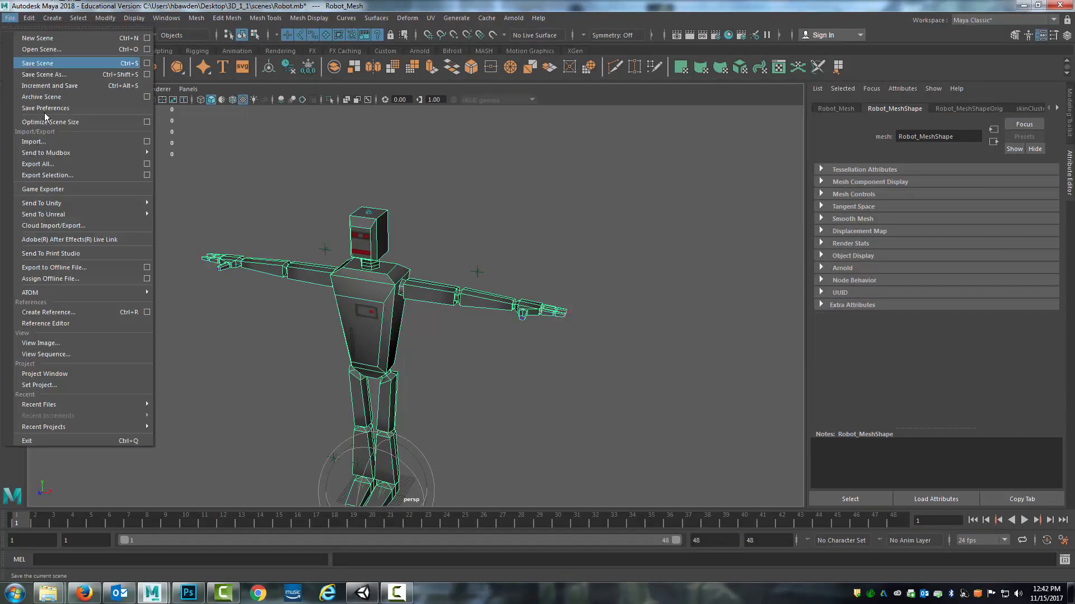
pyautogui.click(65, 179)
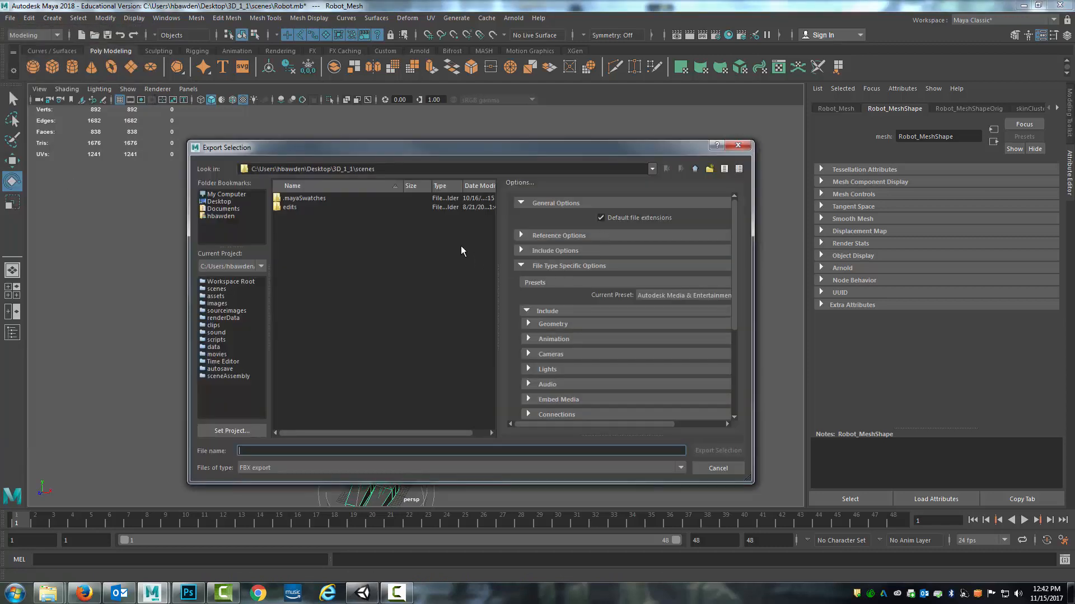
pyautogui.click(219, 201)
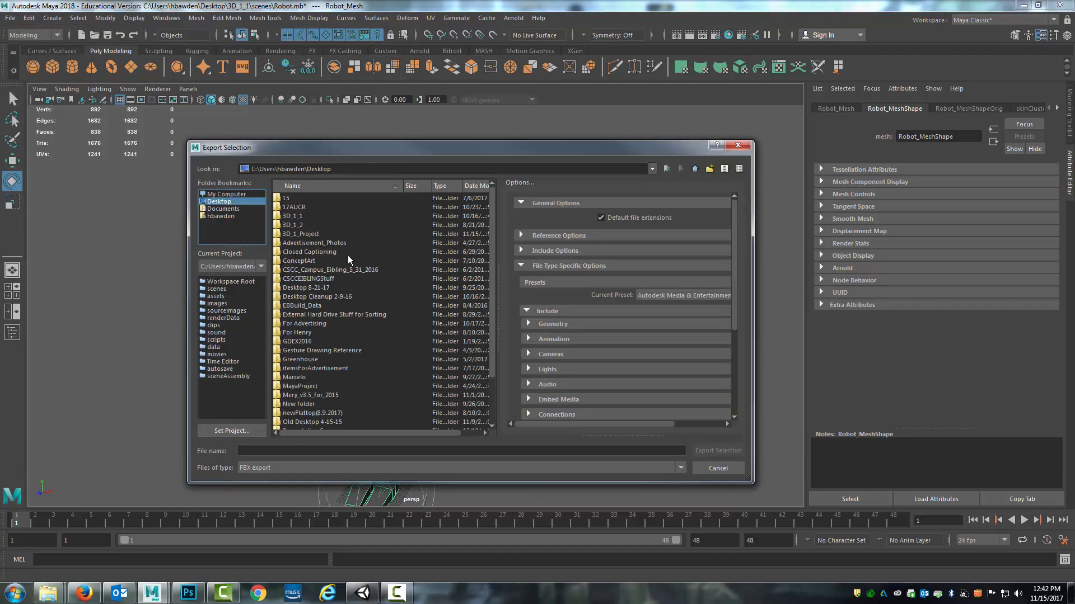
pyautogui.doubleClick(315, 234)
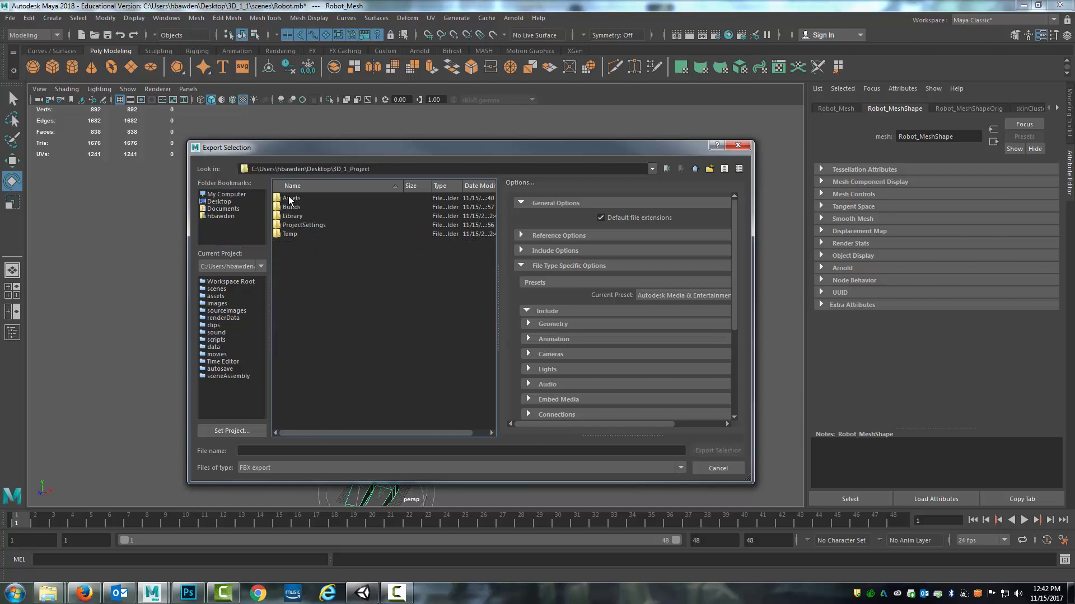
pyautogui.doubleClick(290, 200)
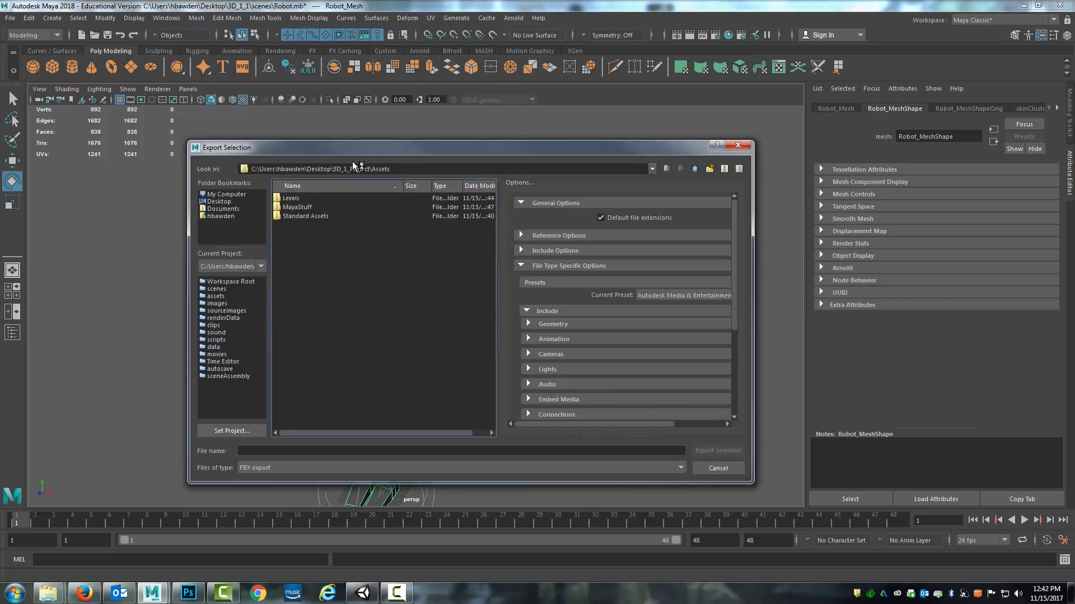
pyautogui.doubleClick(298, 207)
pyautogui.doubleClick(296, 198)
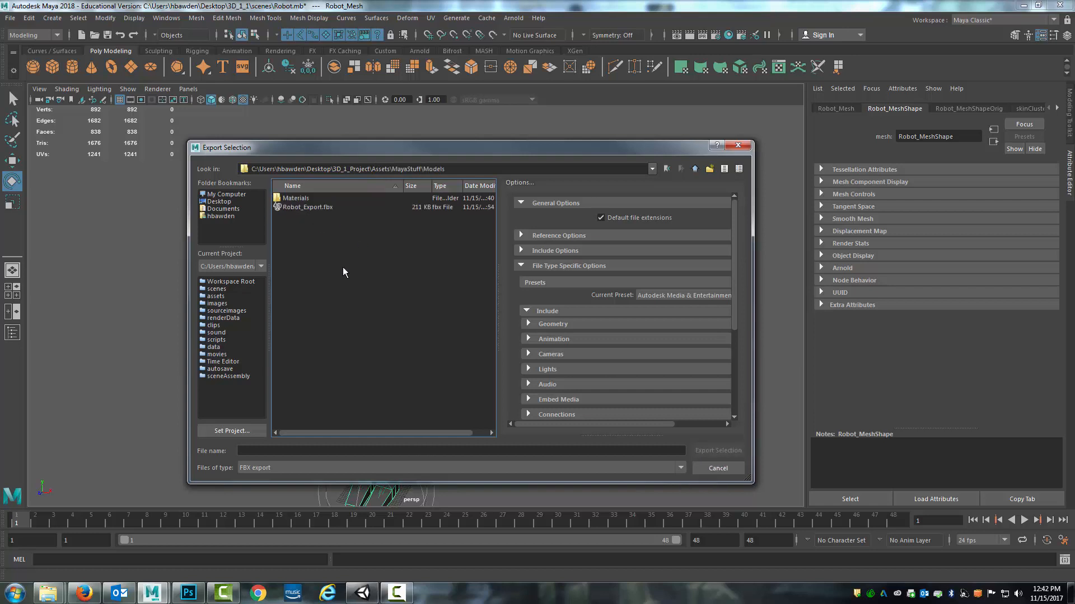
# Export the selected robot mesh as FBX, overwriting the existing Robot_Export.fbx.
pyautogui.click(322, 207)
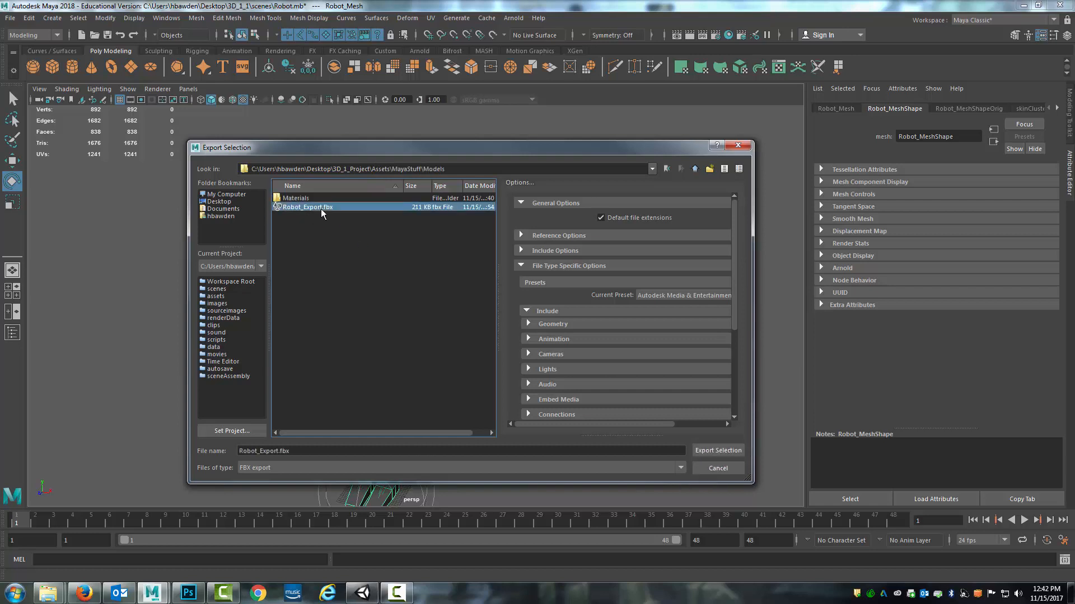
pyautogui.click(717, 451)
pyautogui.click(447, 330)
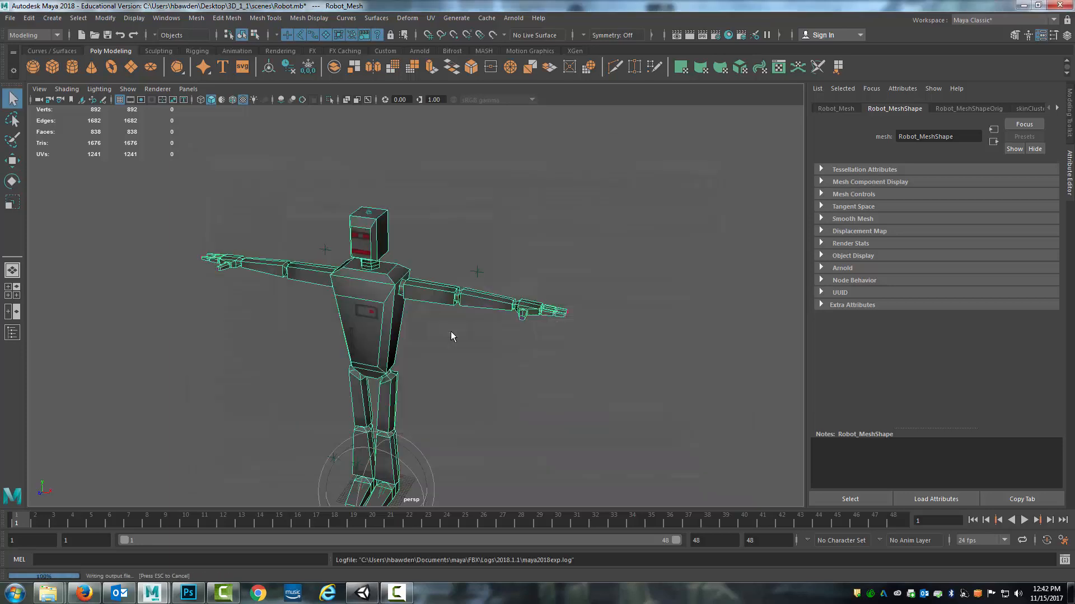
pyautogui.click(630, 199)
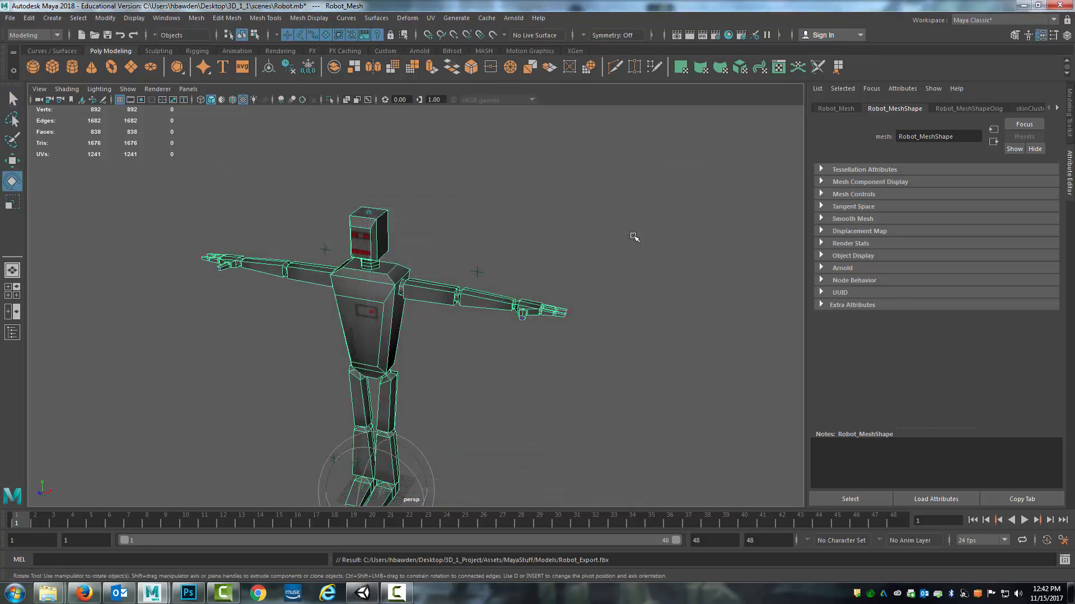
# Return to Unity and rename Robot_Export's Take 001 clip to ArmFlap with its end at frame 23.
pyautogui.click(362, 592)
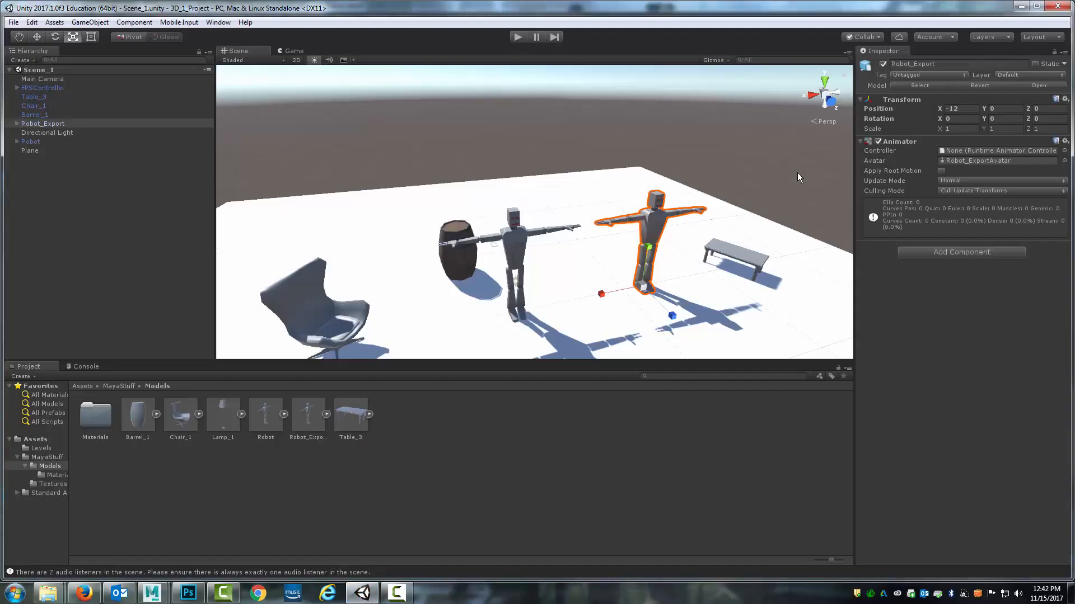
pyautogui.click(307, 416)
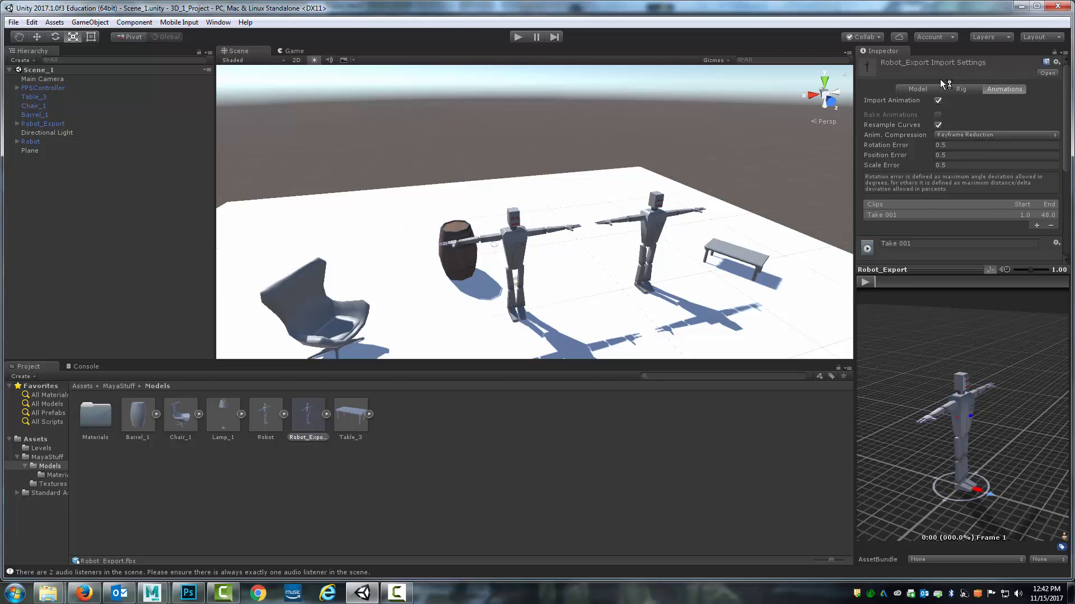
pyautogui.click(913, 243)
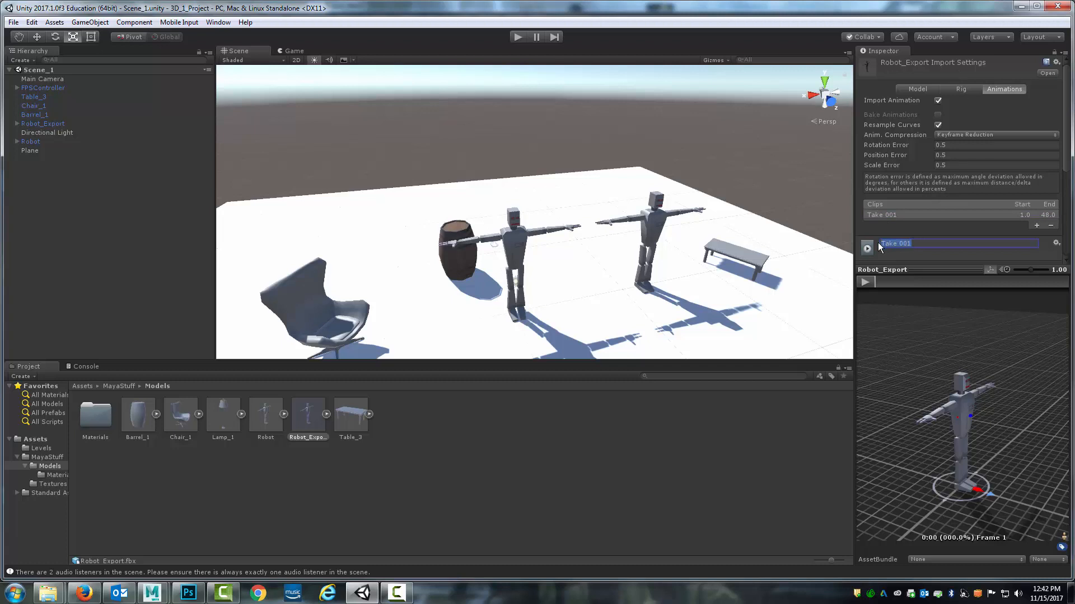
pyautogui.write('ArmFlap')
pyautogui.press('Return')
pyautogui.moveTo(962, 270); pyautogui.dragTo(963, 353)
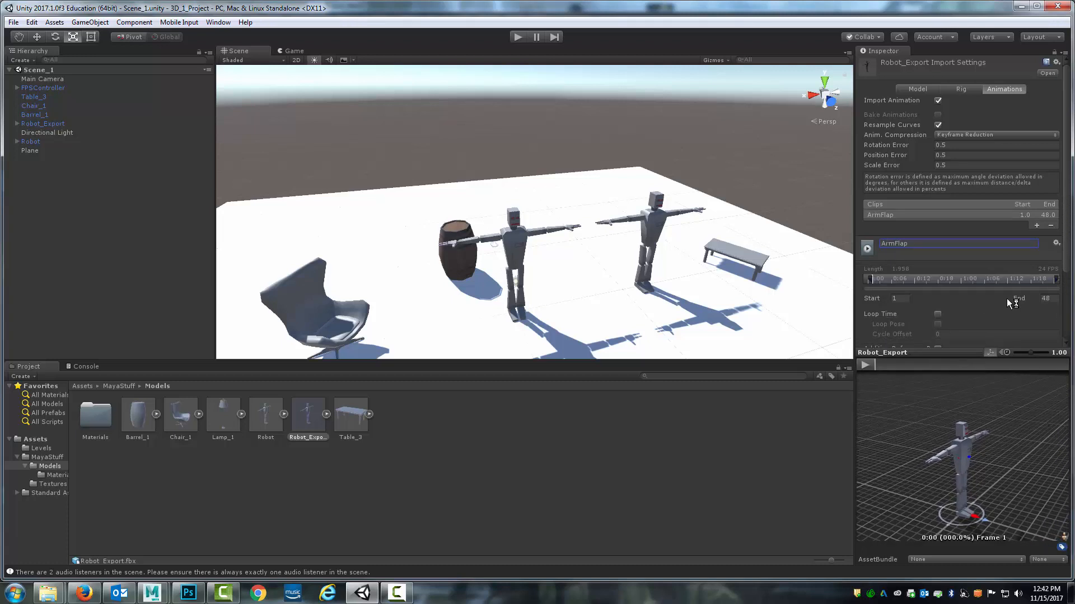
pyautogui.click(1047, 298)
pyautogui.write('23')
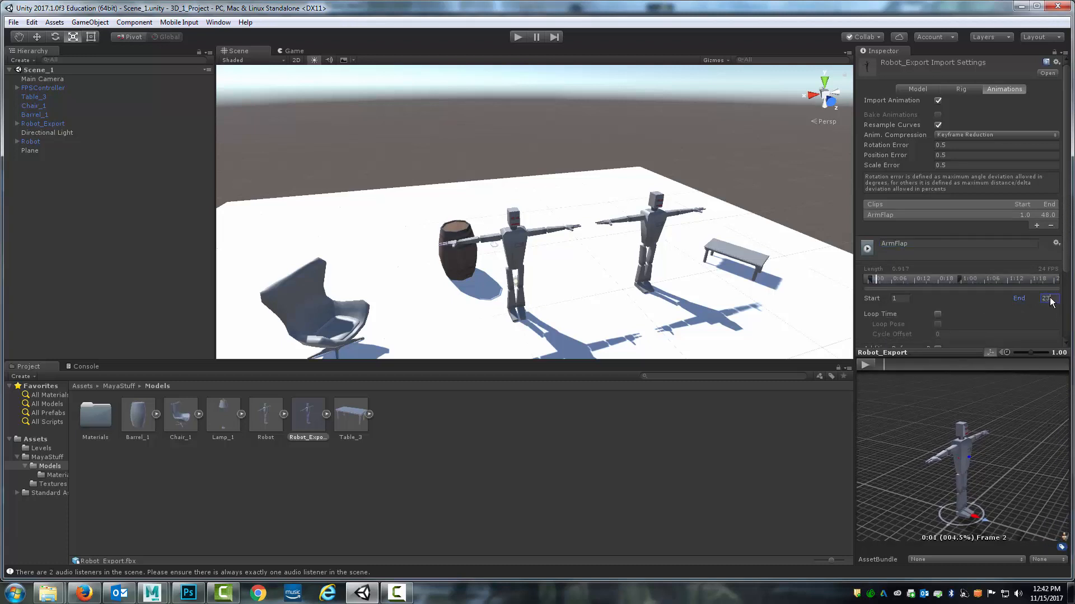
# Enable Loop Time and Loop Pose for Robot_Export's ArmFlap clip, then apply the settings and preview the clip.
pyautogui.scroll(-4, 929, 213)
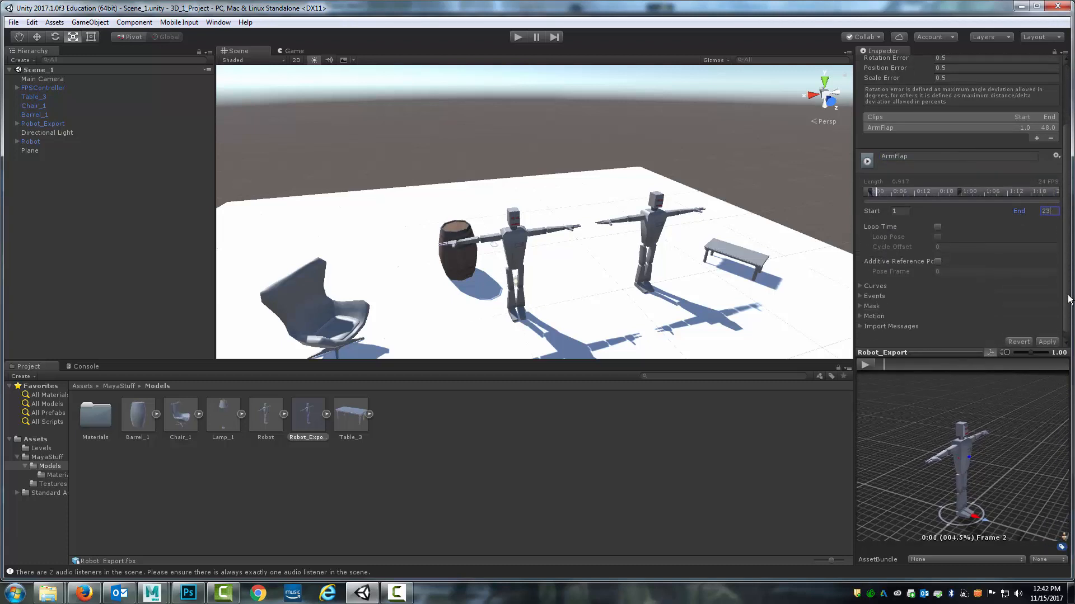
pyautogui.click(937, 221)
pyautogui.click(938, 232)
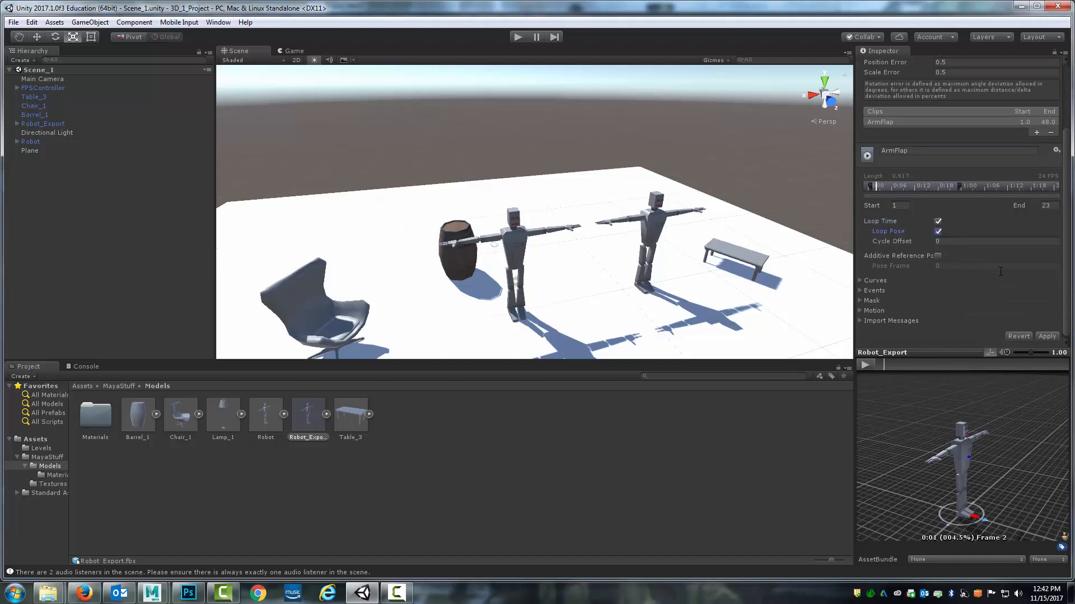
pyautogui.click(1047, 336)
pyautogui.click(866, 364)
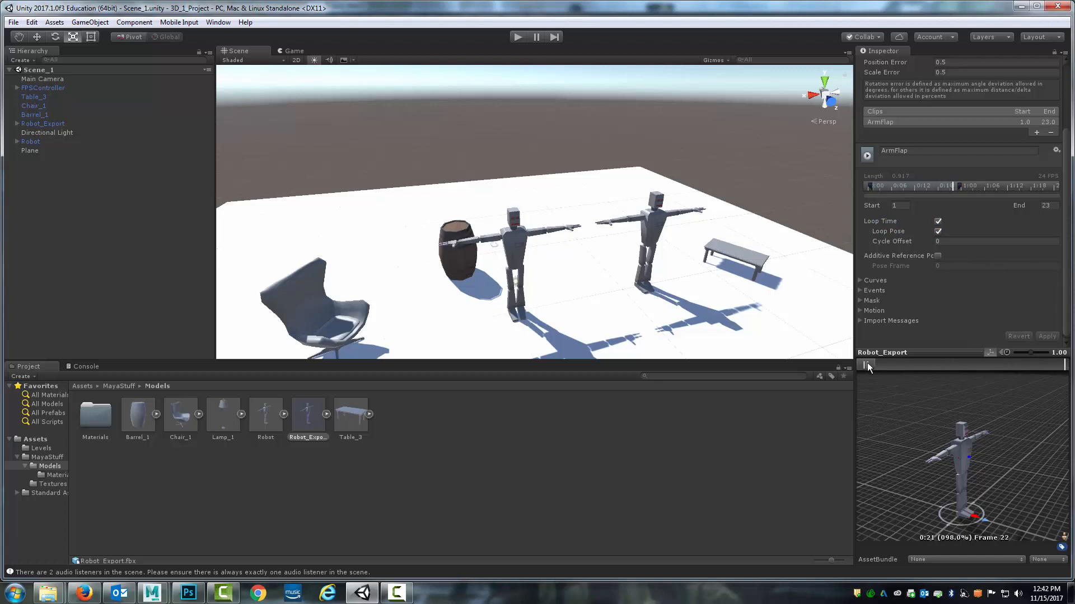
pyautogui.click(867, 364)
# Add a second Robot_Export clip named HeadBob that runs from frame 24 to frame 47.
pyautogui.scroll(3, 983, 257)
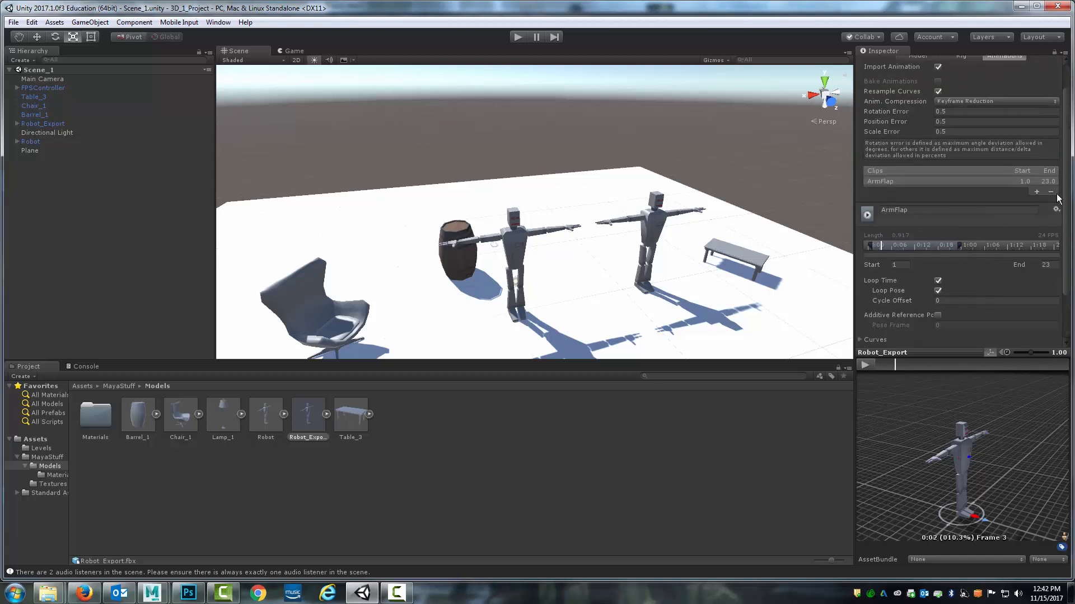
pyautogui.click(1036, 192)
pyautogui.click(901, 220)
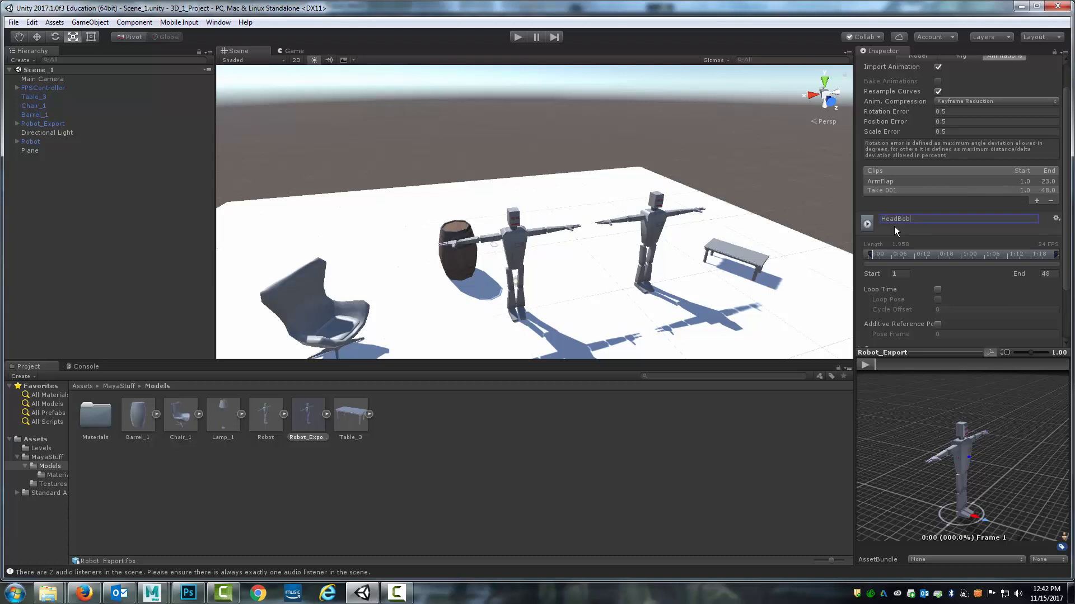
pyautogui.click(899, 273)
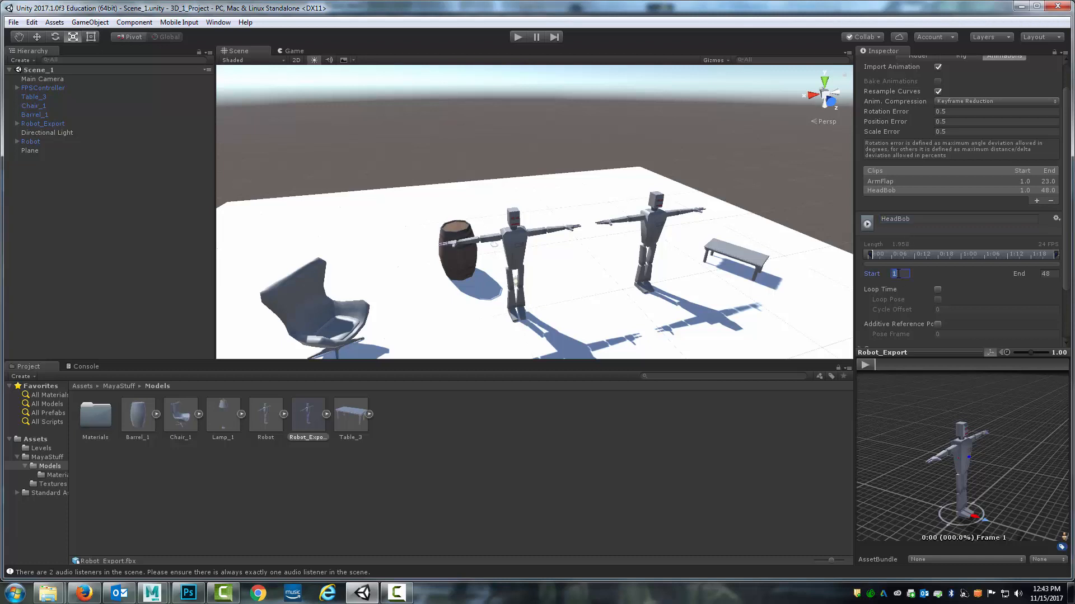
pyautogui.write('24')
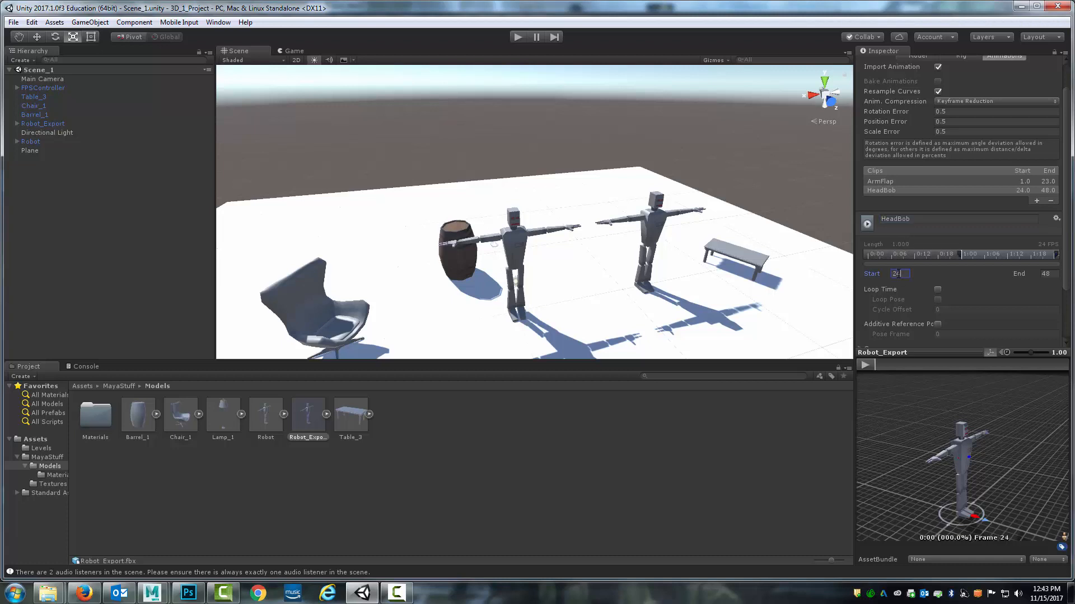
pyautogui.press('Tab')
pyautogui.write('47')
# Turn on Loop Time and Loop Pose for the HeadBob clip, apply the import settings and preview the clip.
pyautogui.scroll(-3, 1067, 208)
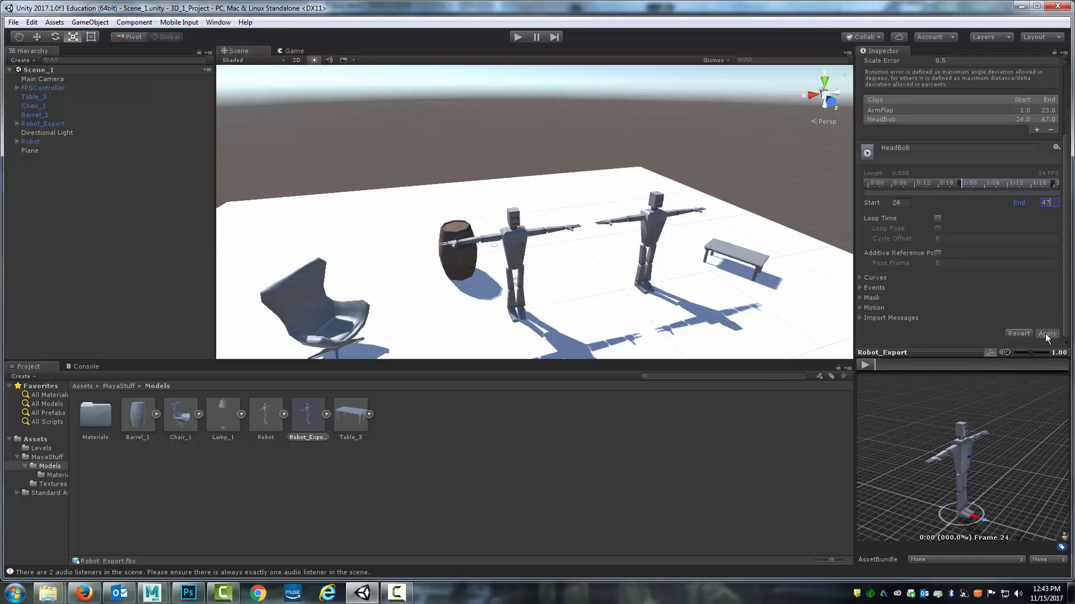
pyautogui.click(938, 218)
pyautogui.click(938, 227)
pyautogui.click(864, 365)
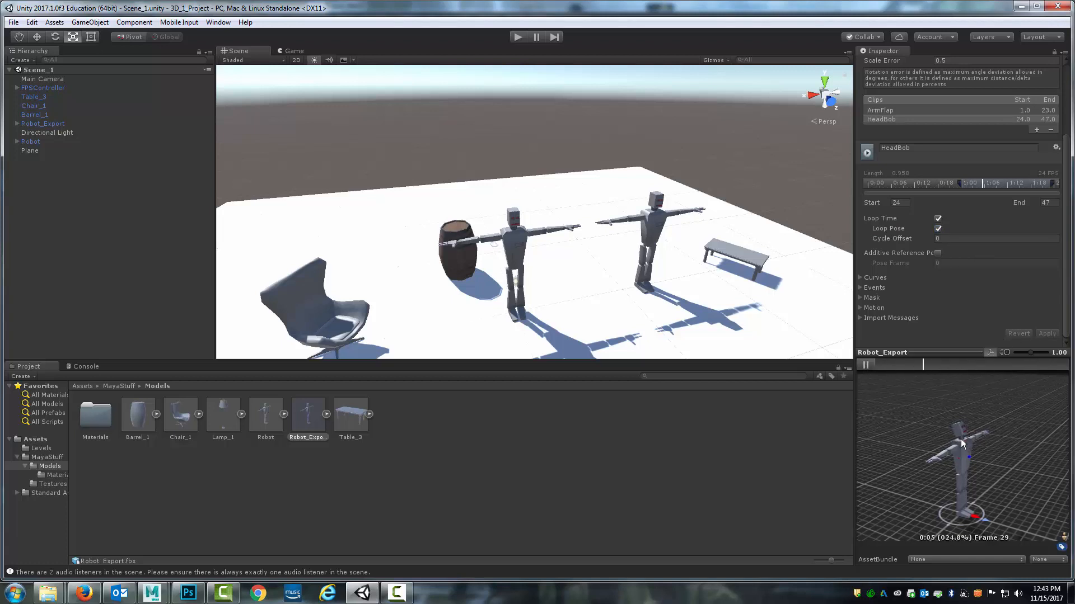
pyautogui.click(864, 367)
# Save the Unity scene and switch to Maya.
pyautogui.click(19, 24)
pyautogui.click(23, 64)
pyautogui.moveTo(152, 594)
pyautogui.click(176, 561)
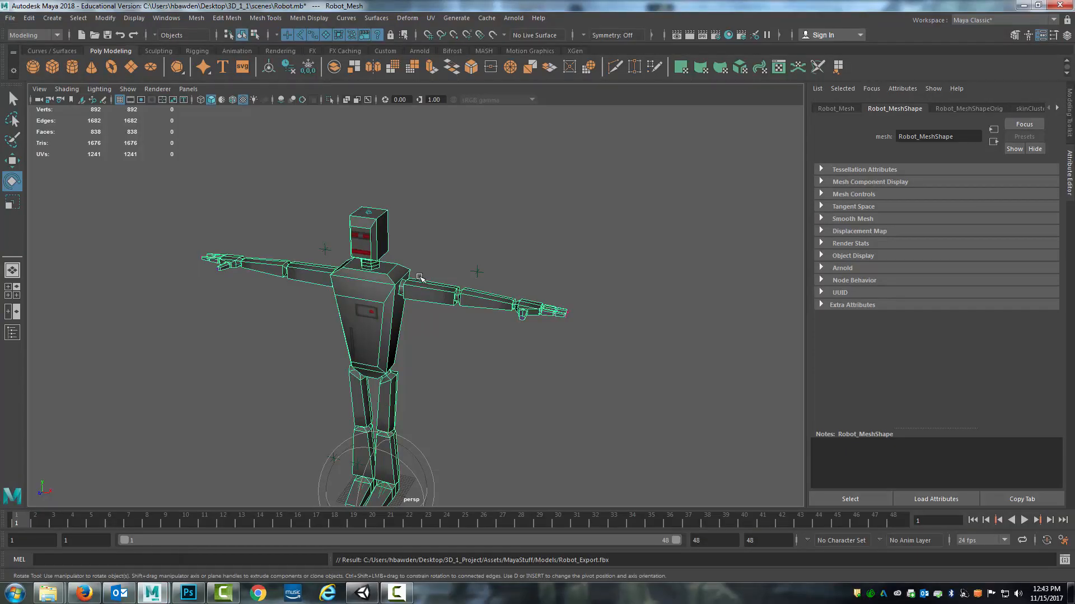
# Set up an FBX export of the selected robot over Robot_Export.fbx in the Models folder, with Bake Animation turned on.
pyautogui.click(16, 20)
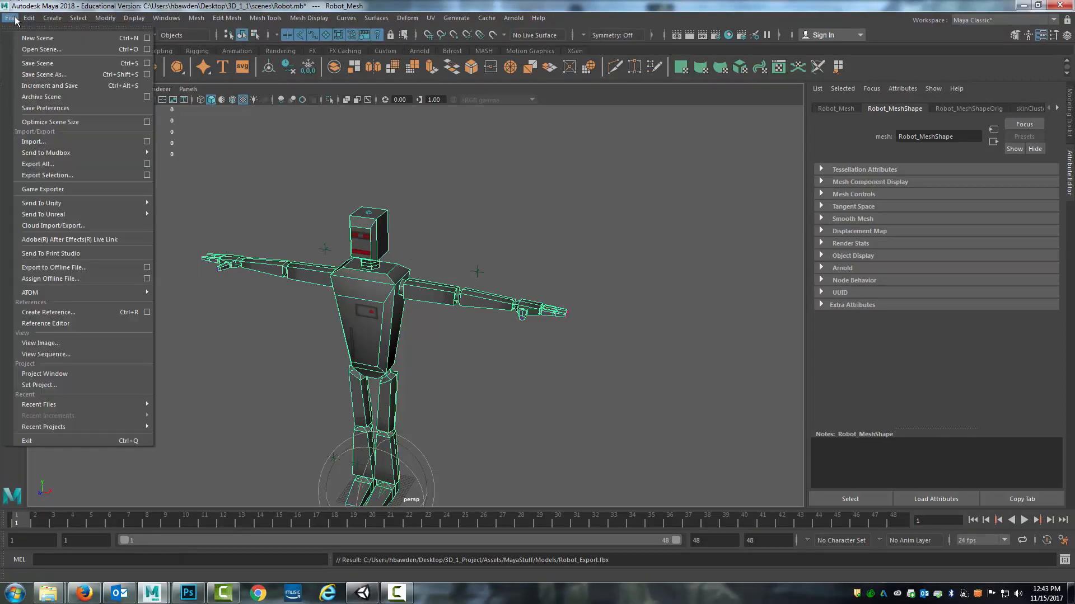
pyautogui.click(49, 176)
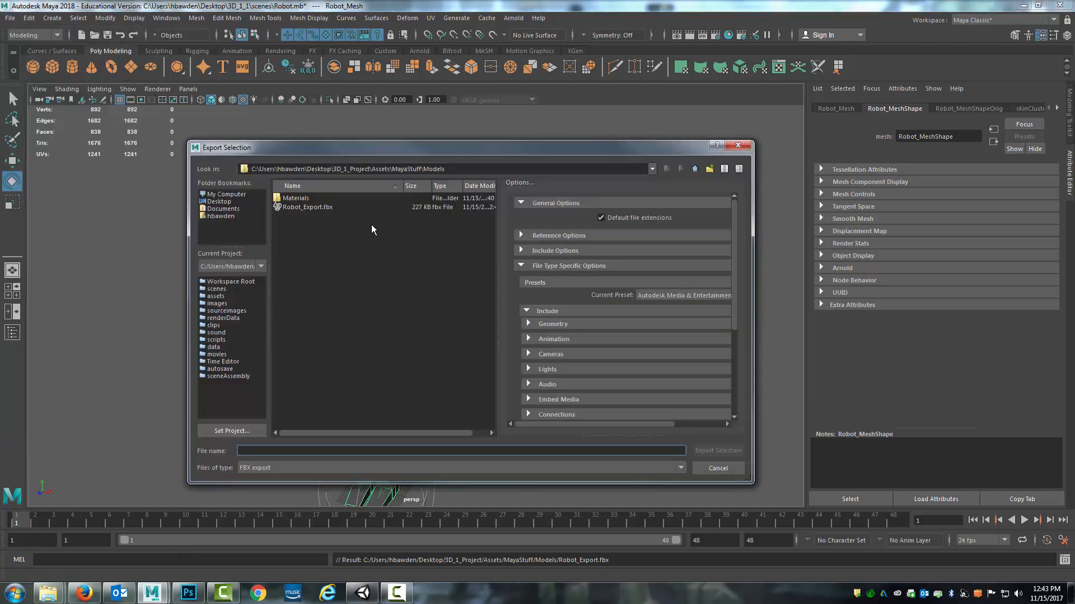
pyautogui.click(305, 208)
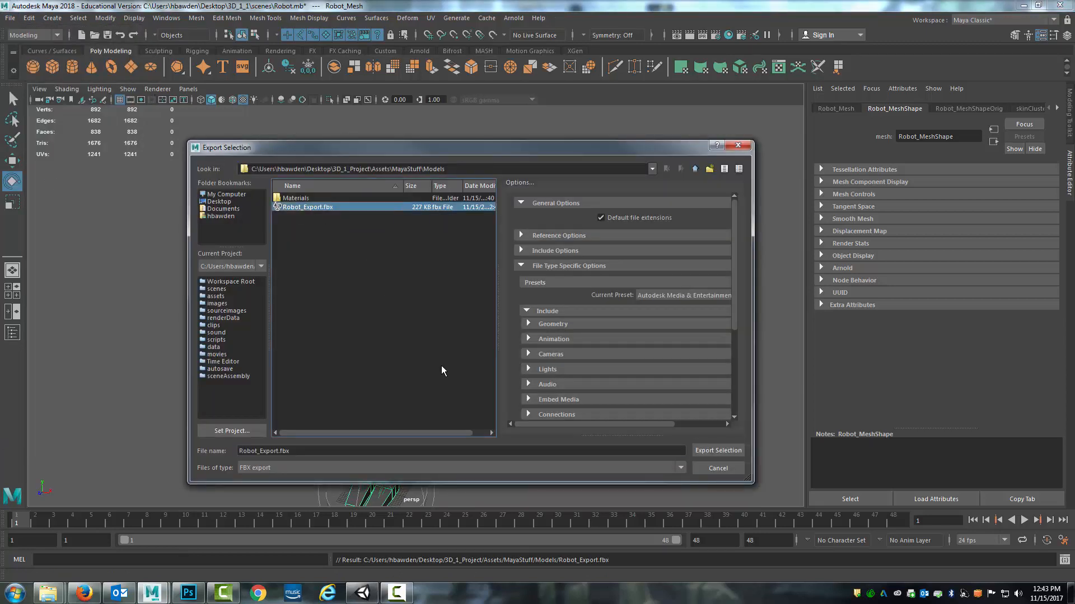
pyautogui.scroll(-2, 736, 258)
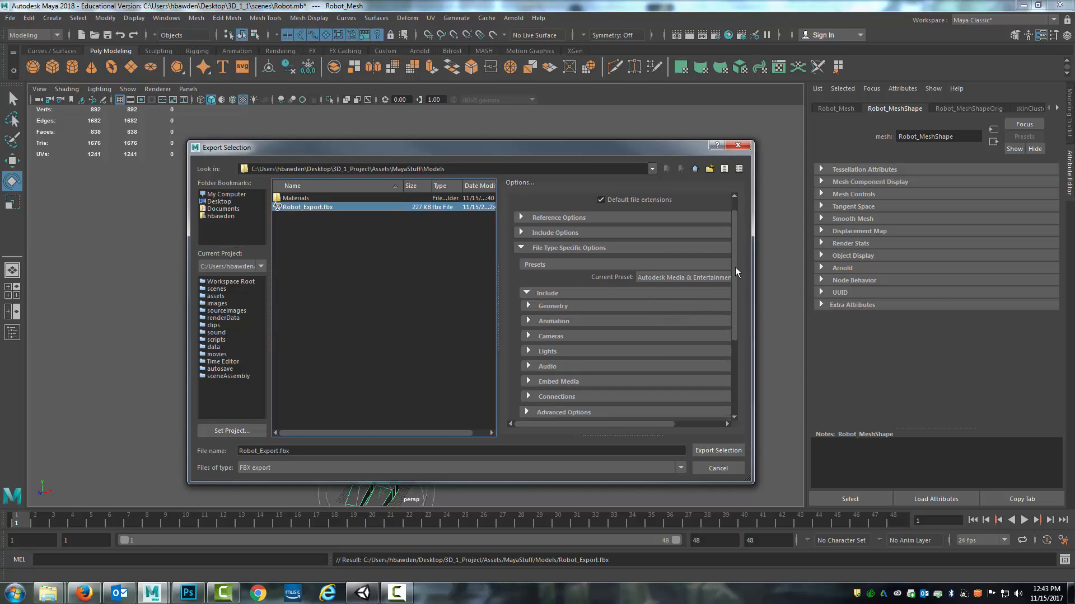
pyautogui.click(528, 300)
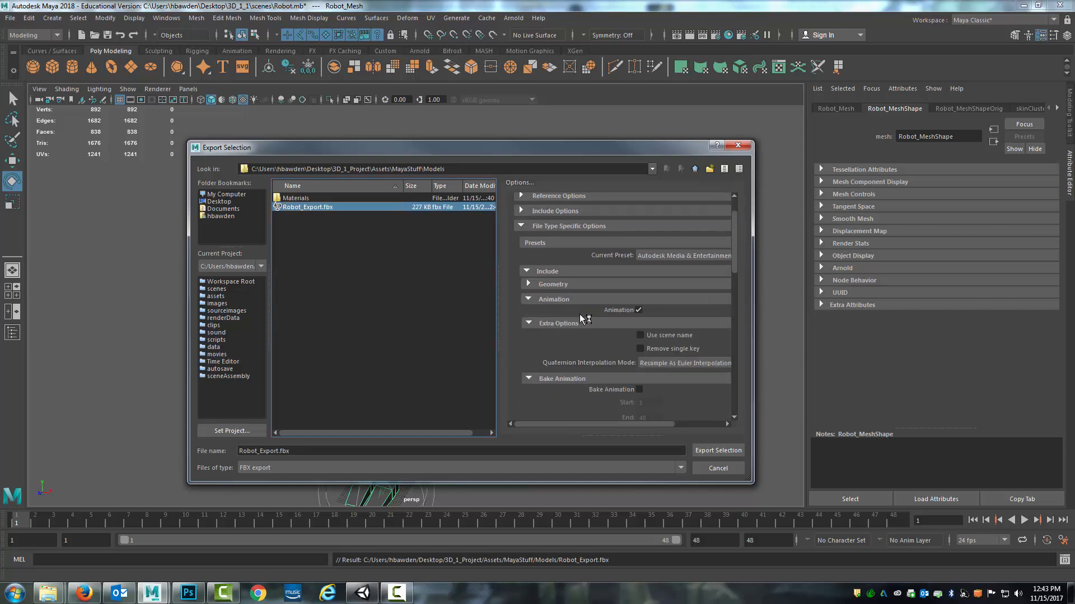
pyautogui.moveTo(734, 263); pyautogui.dragTo(735, 305)
pyautogui.click(639, 261)
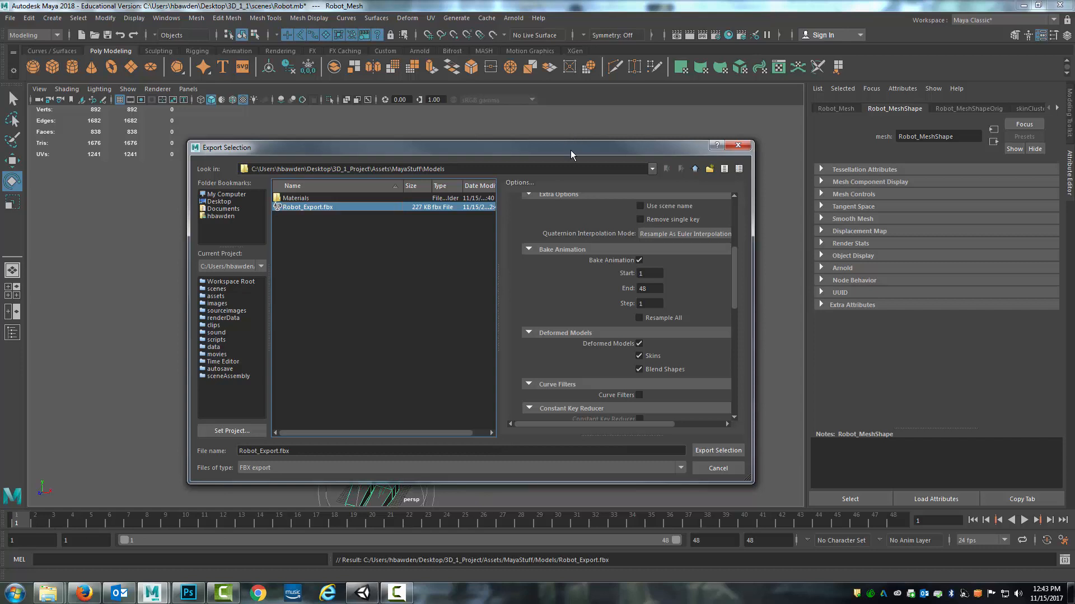
# Export the selected robot with its animation baked from frame 1 to 48 at step 1, replacing the existing Robot_Export.fbx.
pyautogui.moveTo(608, 150); pyautogui.dragTo(847, 93)
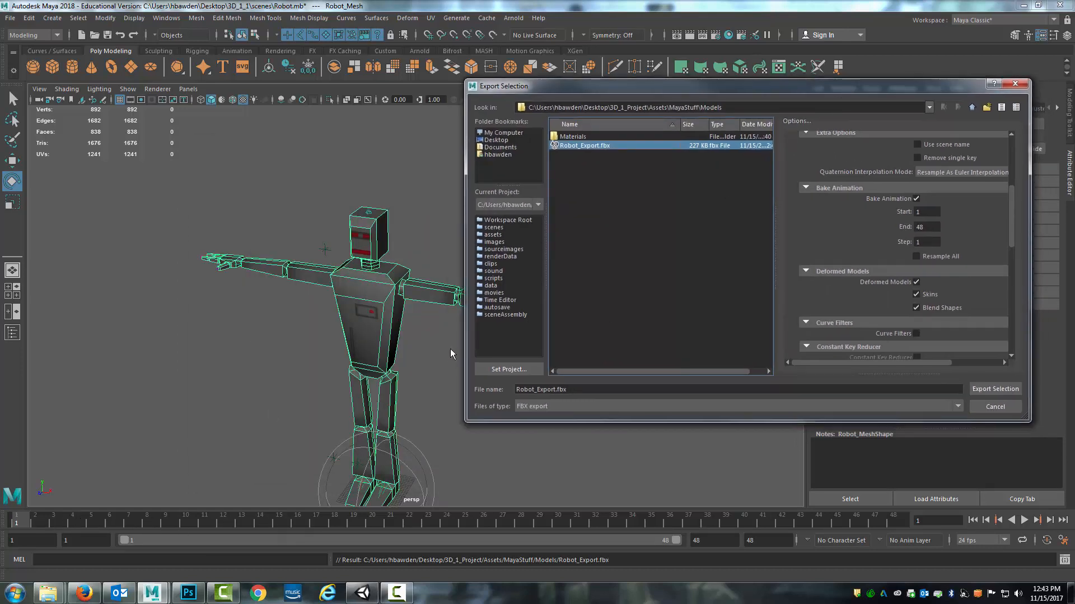
pyautogui.moveTo(744, 90); pyautogui.dragTo(467, 124)
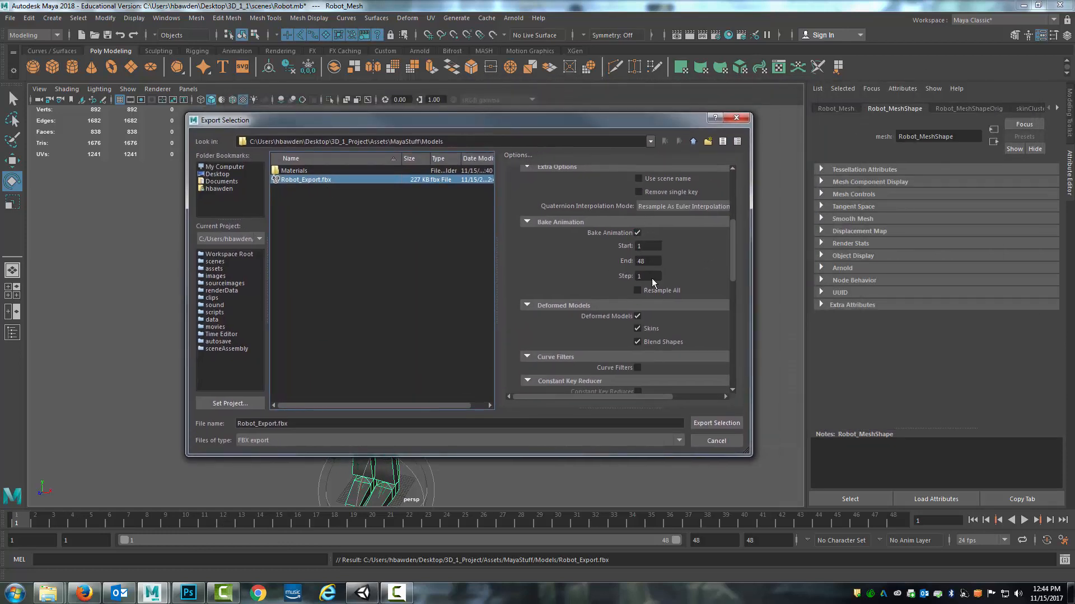
pyautogui.click(718, 428)
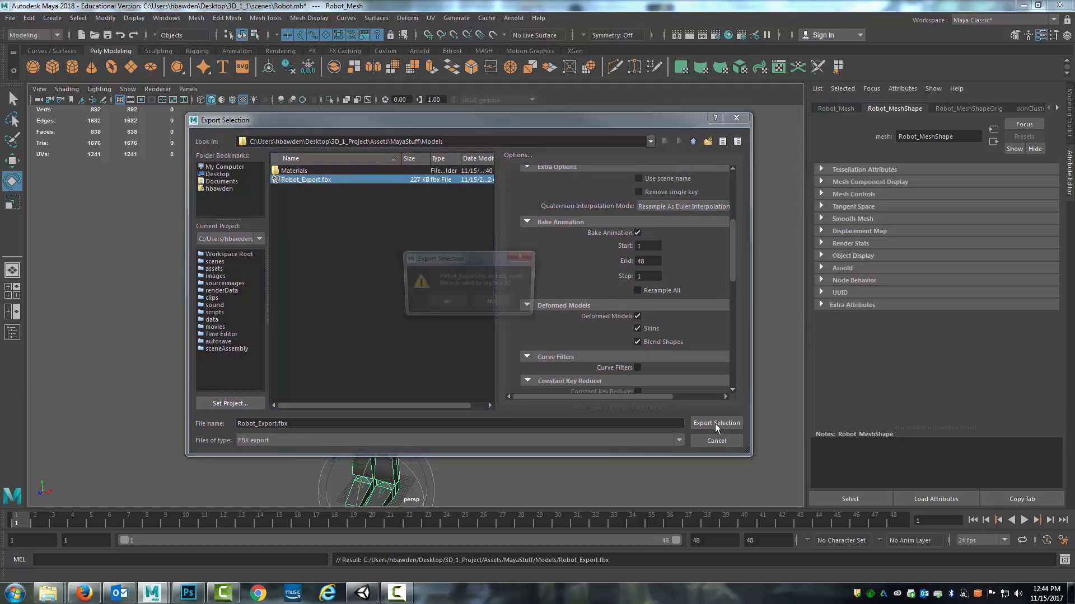
pyautogui.click(444, 303)
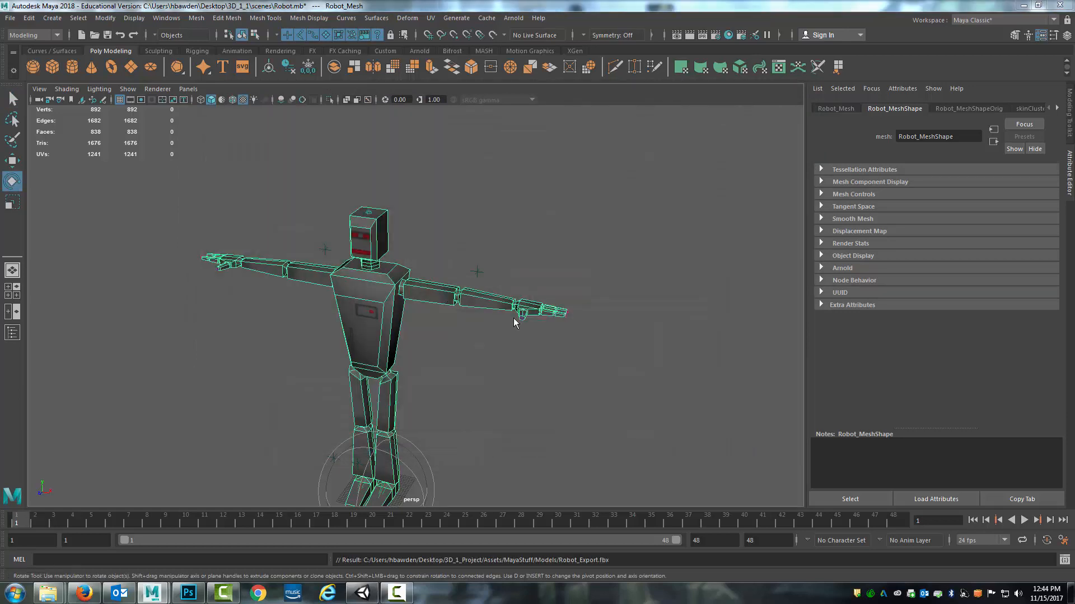
pyautogui.click(630, 200)
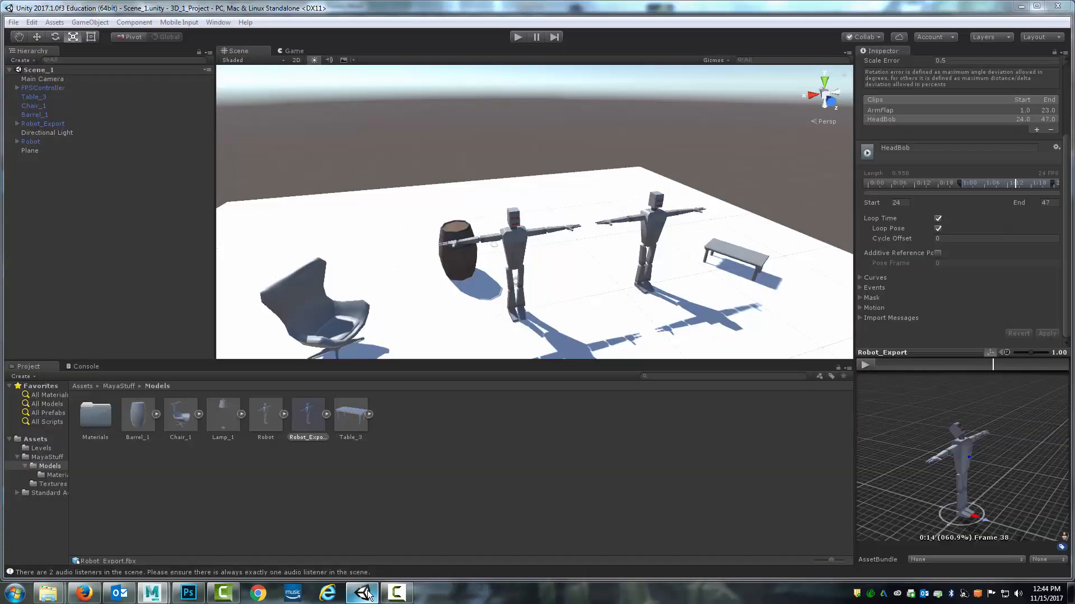
# Switch to Unity and preview the Robot_Export model's HeadBob and ArmFlap clips.
pyautogui.click(362, 593)
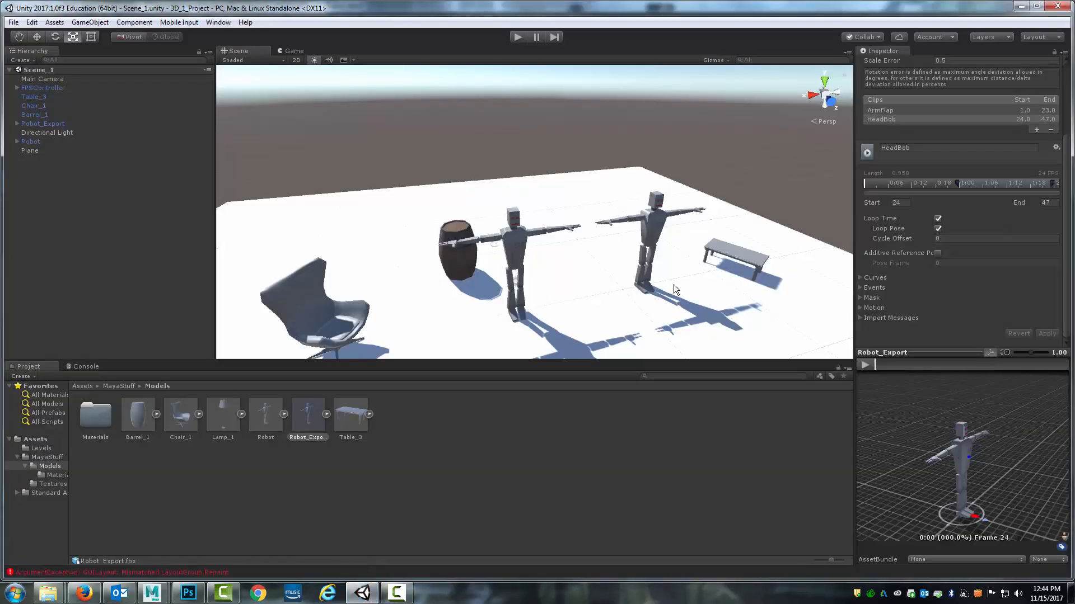
pyautogui.click(865, 365)
pyautogui.click(907, 113)
pyautogui.click(865, 367)
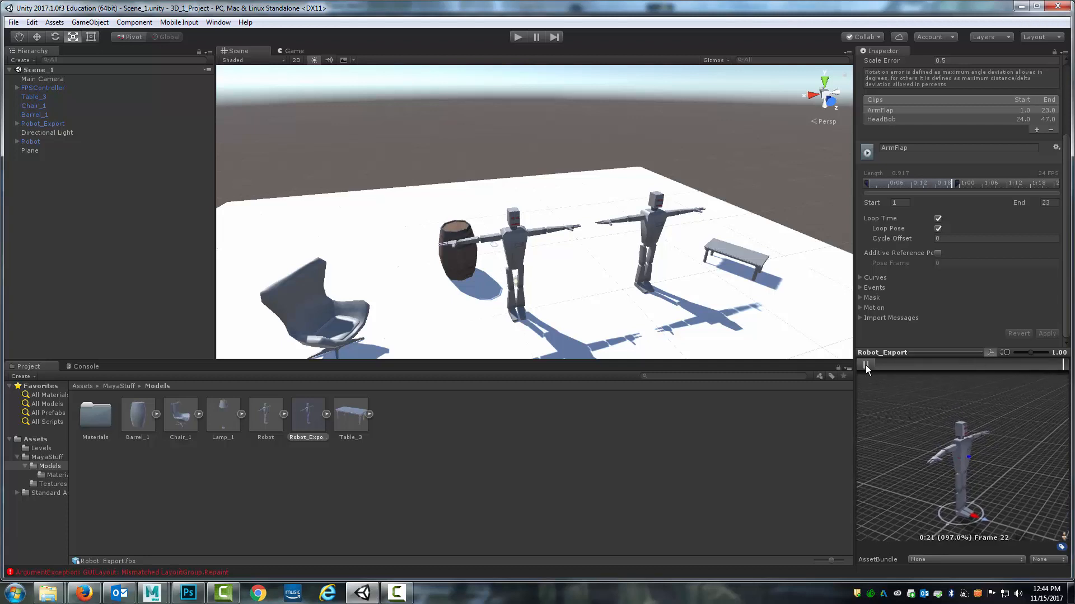
pyautogui.click(865, 365)
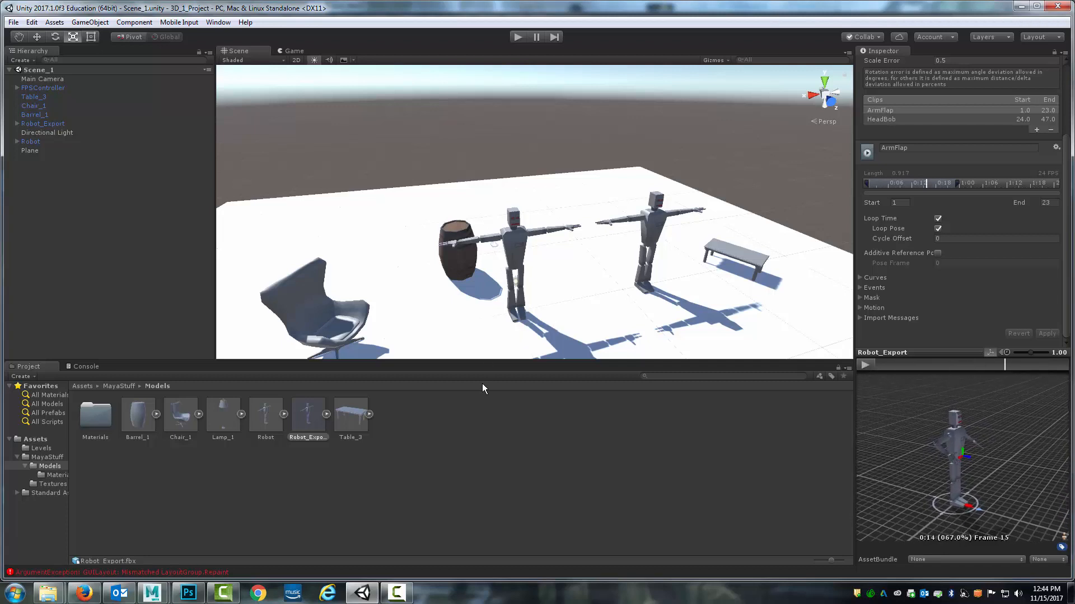
# Run Scene_1 in play mode to check whether the two robots animate, and stop it again.
pyautogui.keyDown('alt'); pyautogui.moveTo(689, 203); pyautogui.dragTo(498, 278); pyautogui.keyUp('alt')
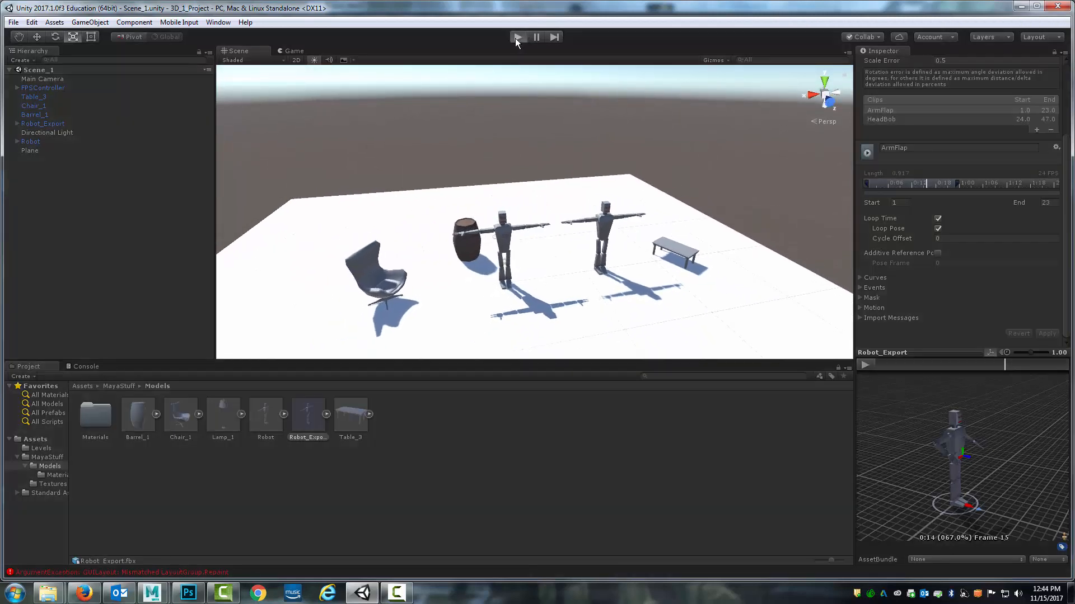
pyautogui.click(517, 37)
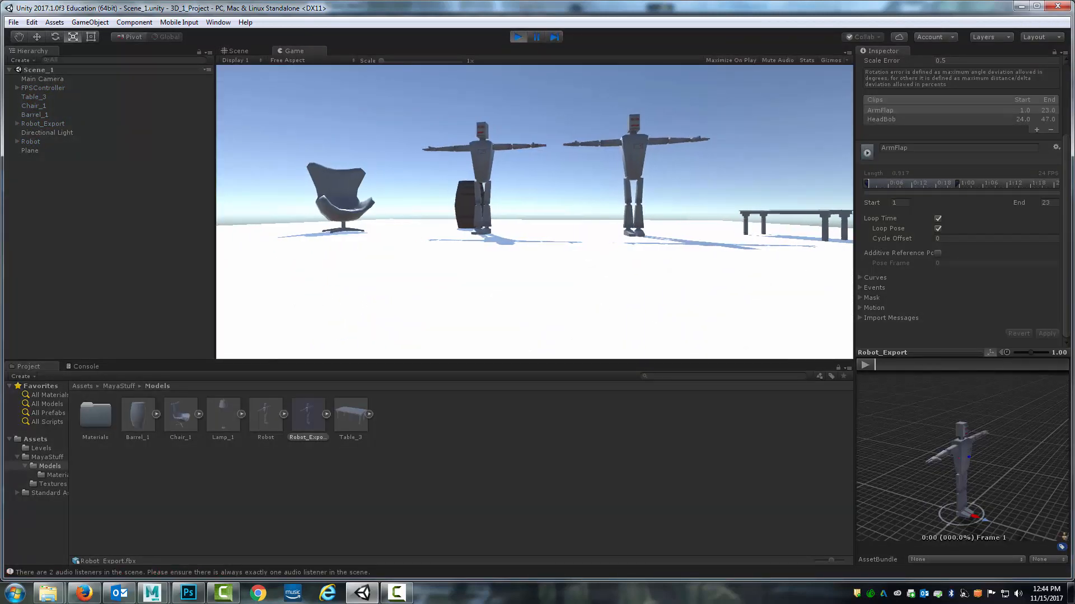
pyautogui.press('Escape')
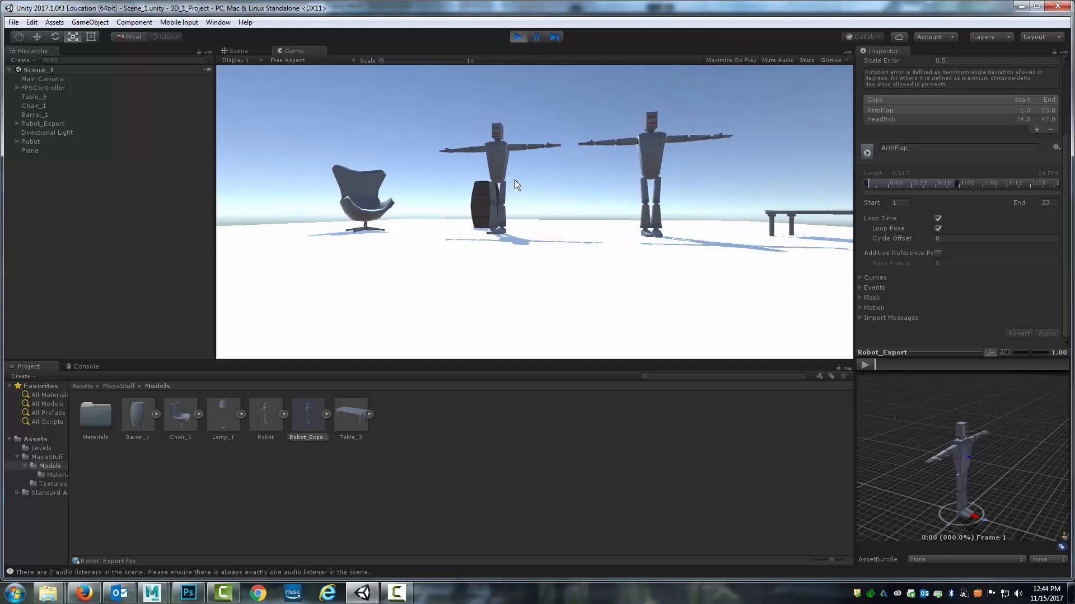
pyautogui.click(517, 37)
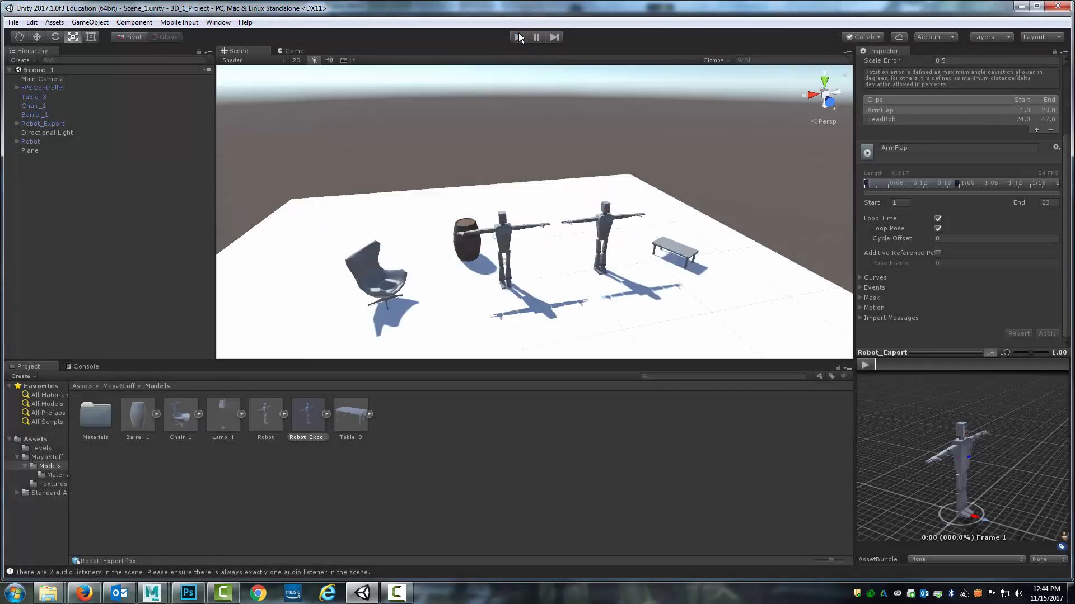
# Select the Robot in the scene and check which controller its Animator component uses.
pyautogui.click(506, 250)
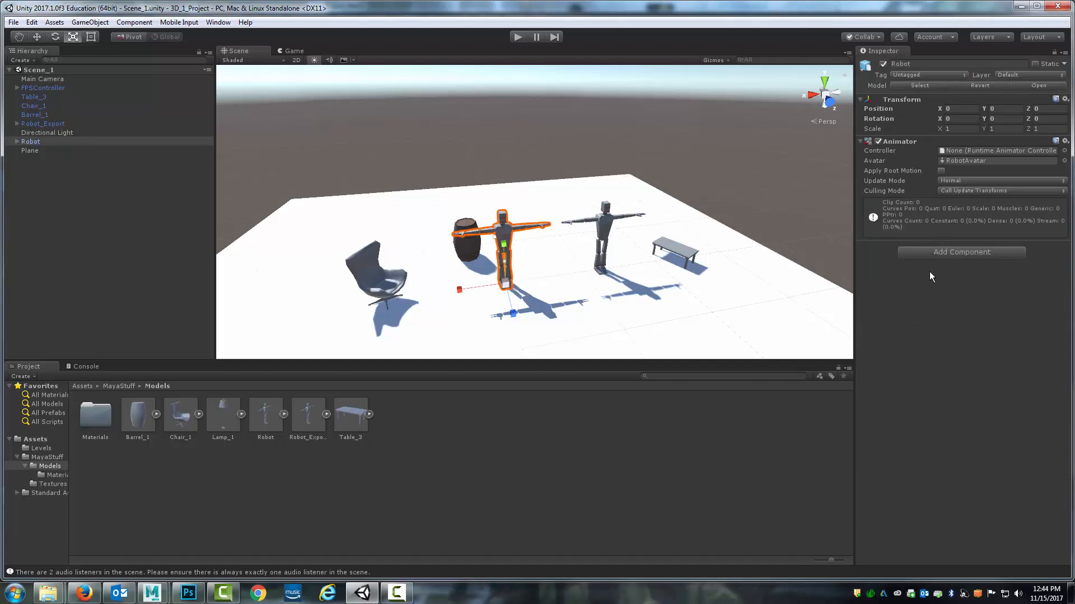
pyautogui.click(969, 151)
pyautogui.rightClick(241, 474)
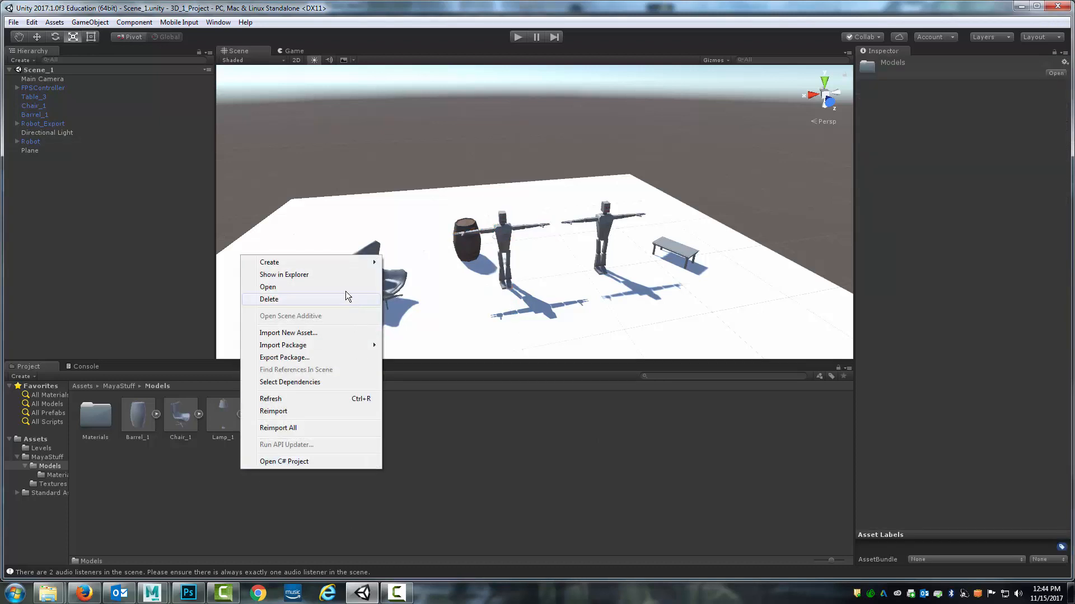
pyautogui.moveTo(343, 267)
pyautogui.click(301, 493)
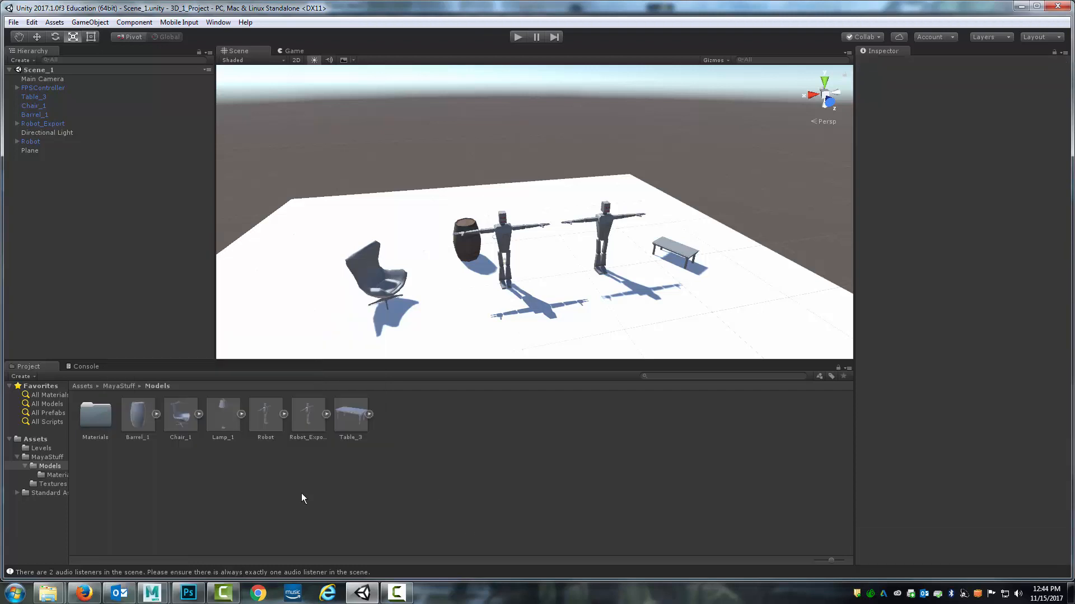
# Create an Animator Controller named MayaAnimation in the Models folder.
pyautogui.rightClick(274, 467)
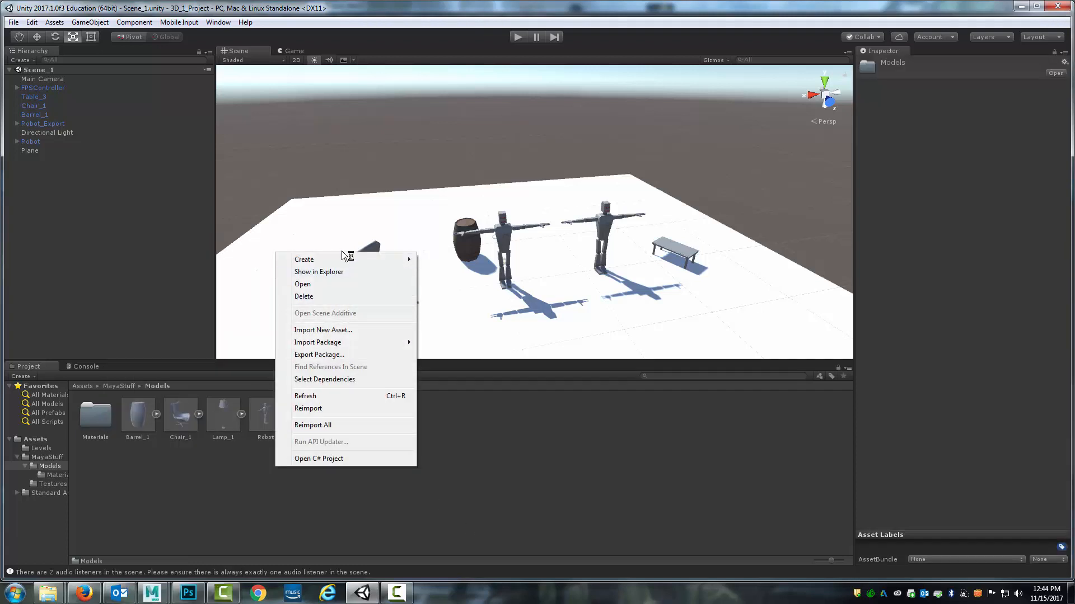
pyautogui.moveTo(340, 257)
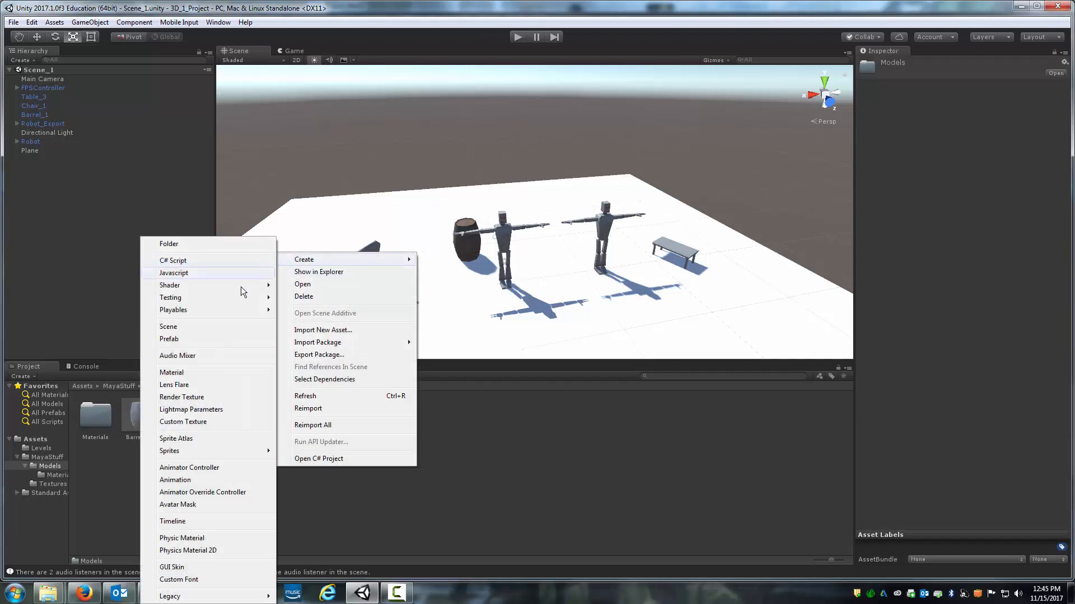
pyautogui.click(212, 468)
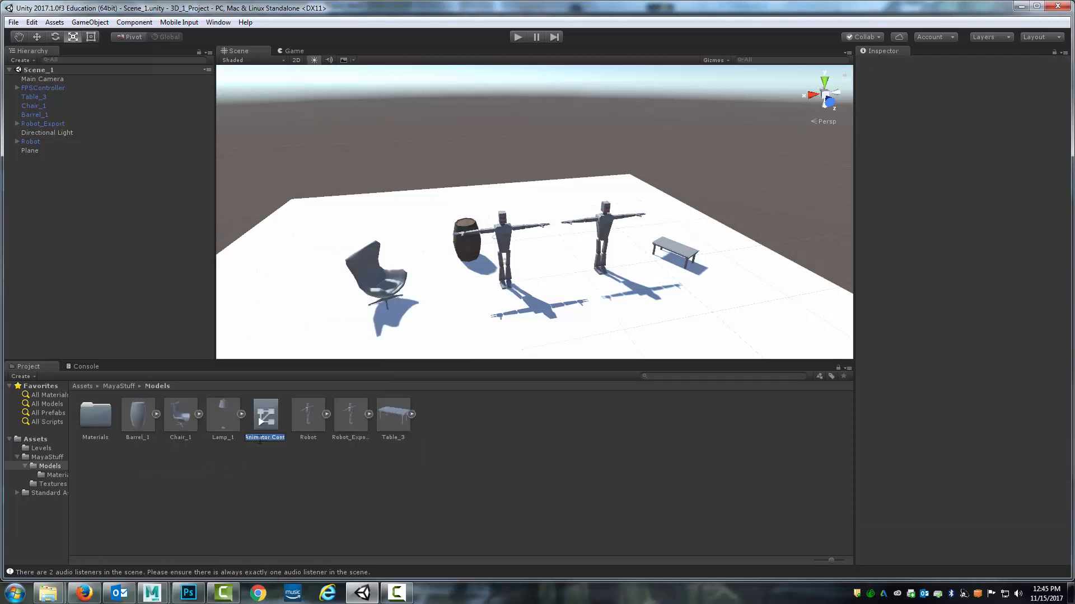
pyautogui.write('M')
pyautogui.write('ayaAnimation')
pyautogui.press('Return')
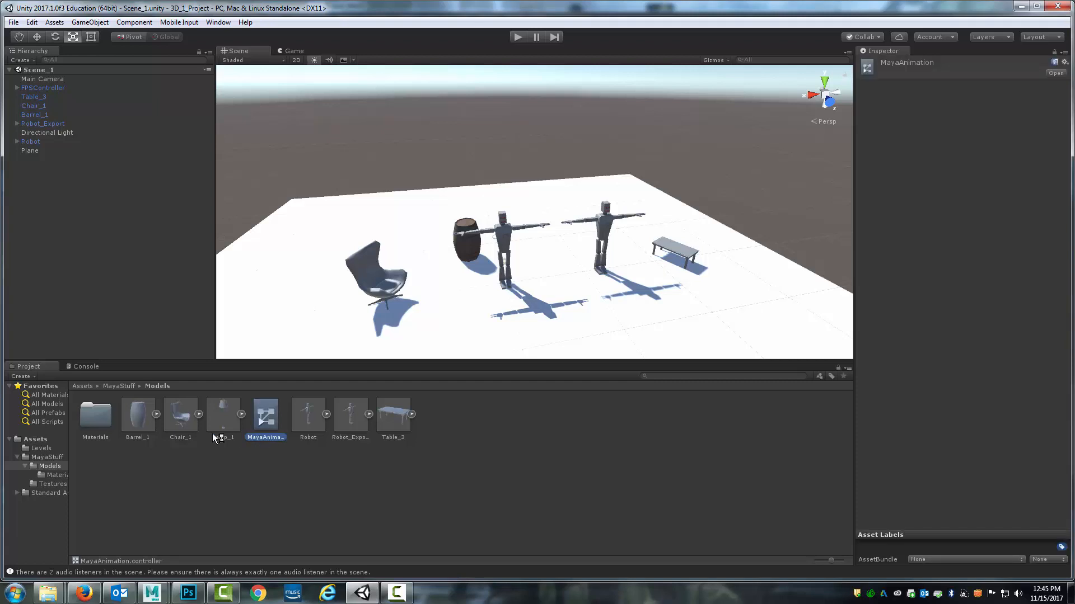
# Create a second Animator Controller named FBXAnimation in the Models folder.
pyautogui.rightClick(300, 474)
pyautogui.moveTo(367, 267)
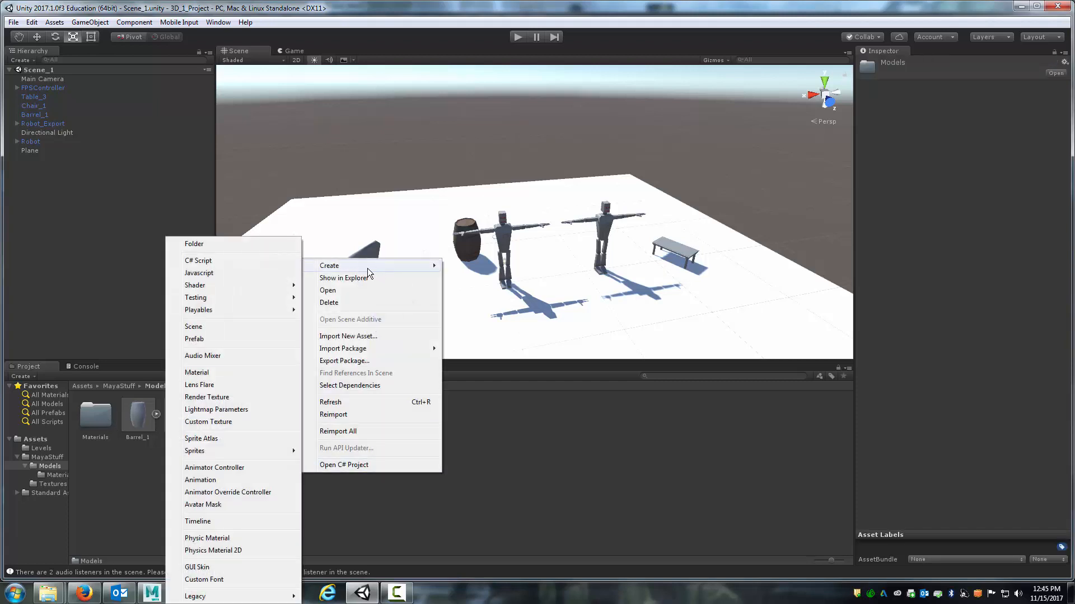
pyautogui.click(233, 468)
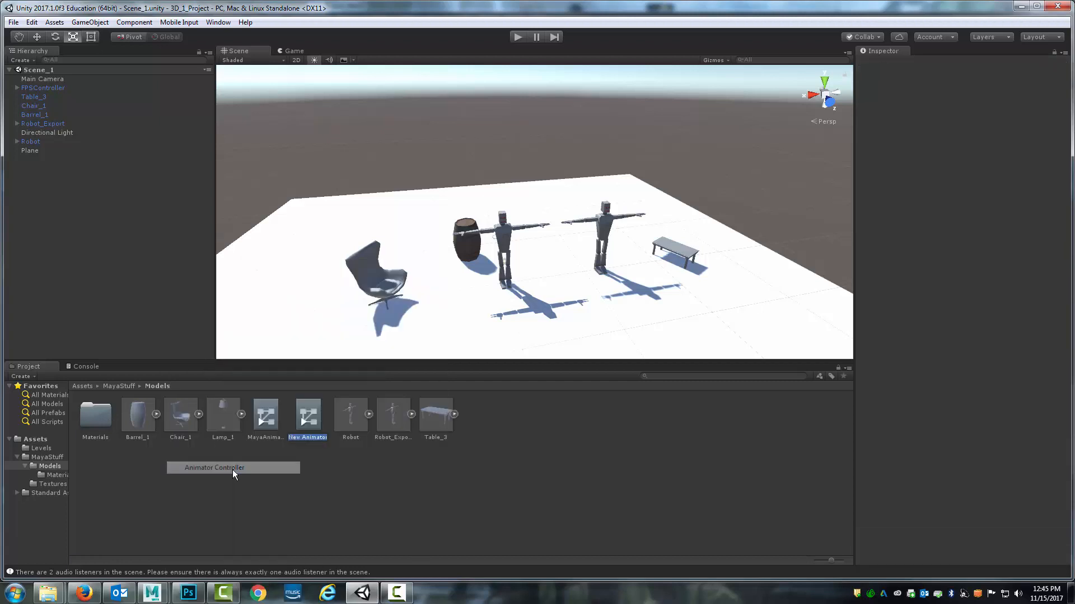
pyautogui.write('FBX')
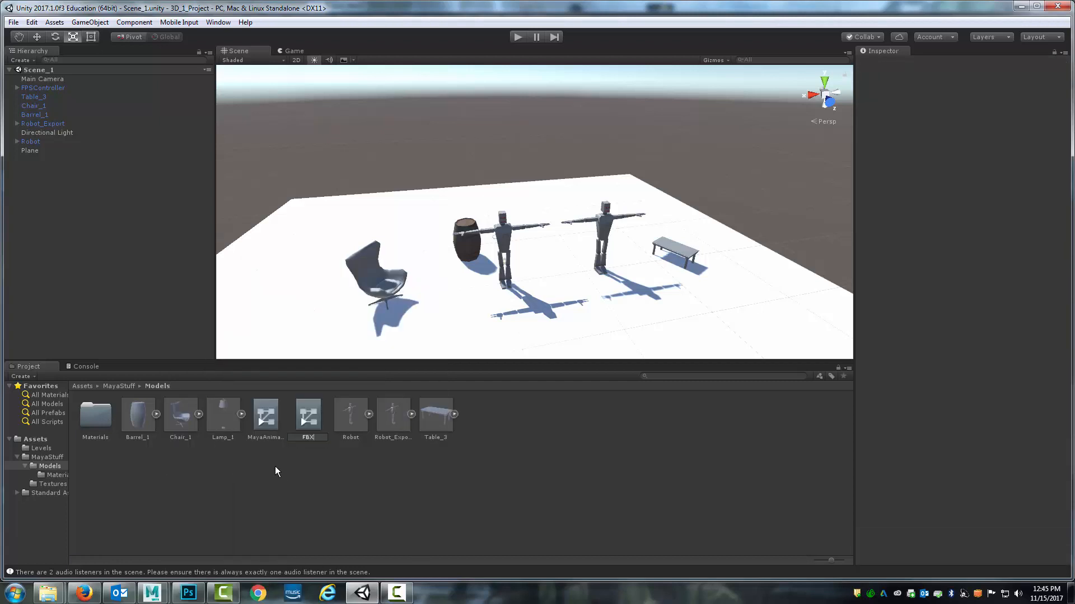
pyautogui.write('Animation')
pyautogui.press('Return')
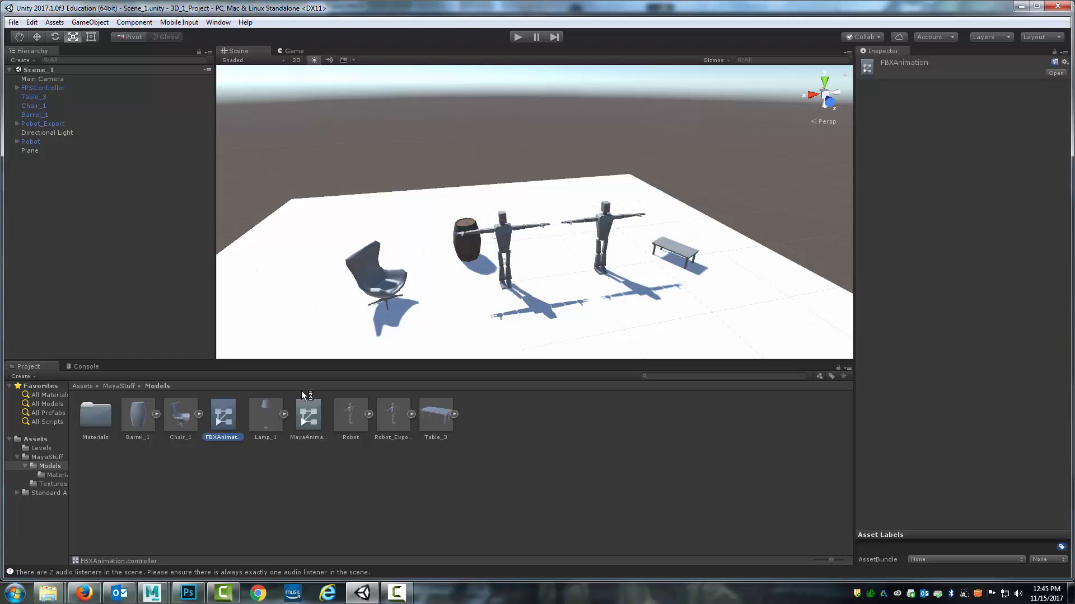
# Expand the Robot model's sub-assets and open the MayaAnimation controller in the Animator window.
pyautogui.click(308, 414)
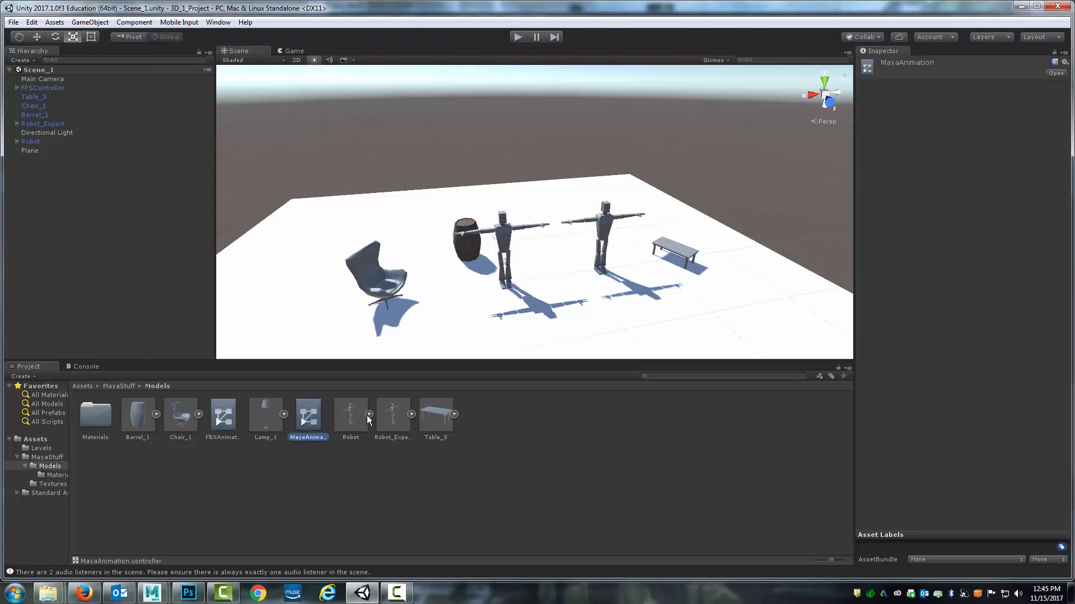
pyautogui.click(368, 414)
pyautogui.doubleClick(315, 413)
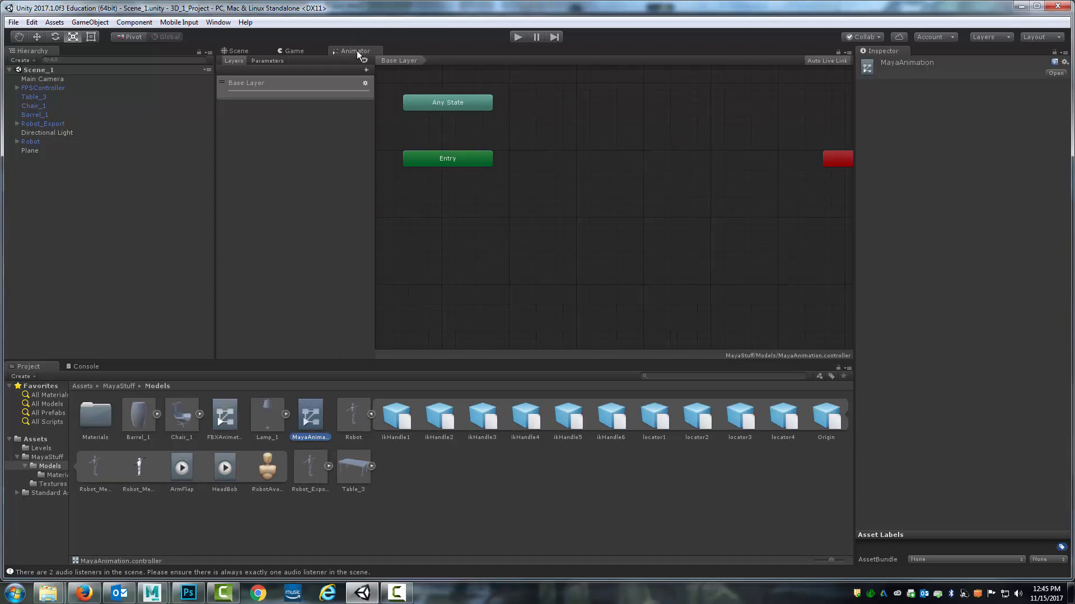
pyautogui.click(221, 25)
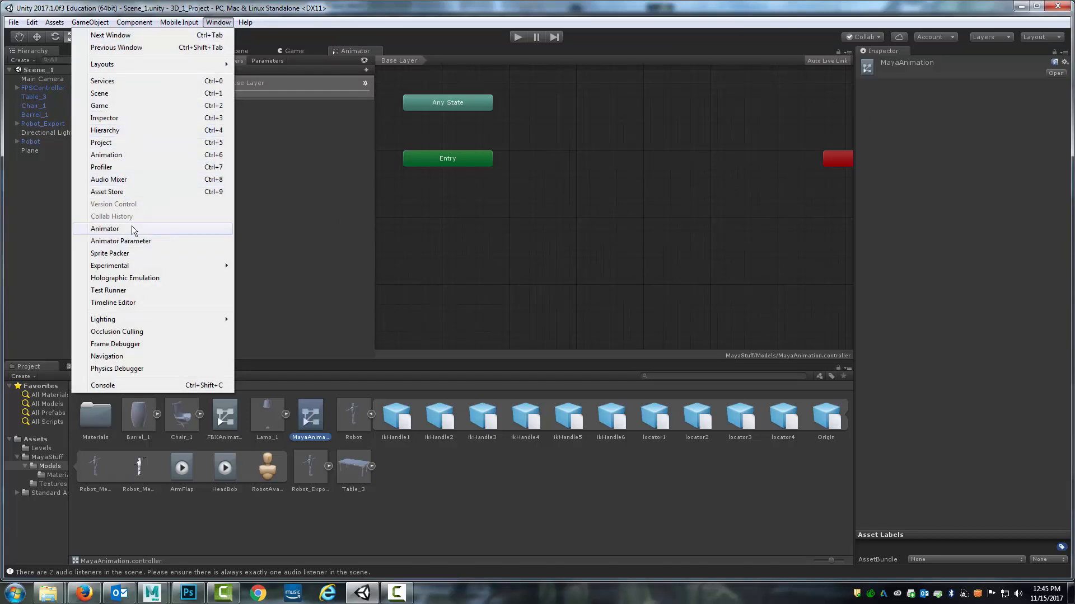
pyautogui.click(504, 200)
pyautogui.scroll(4, 558, 177)
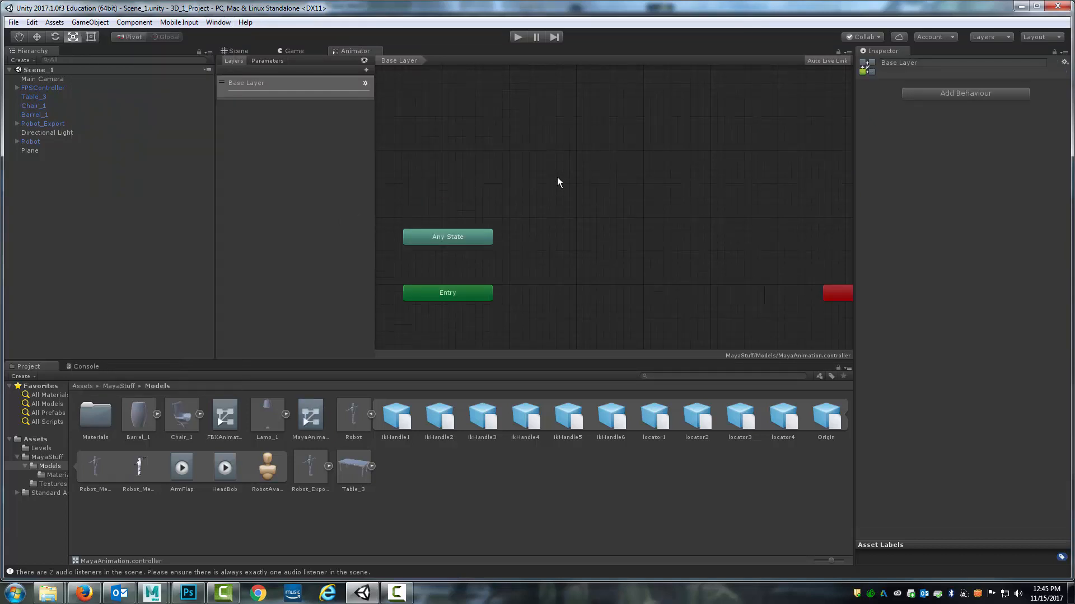
pyautogui.scroll(-3, 583, 197)
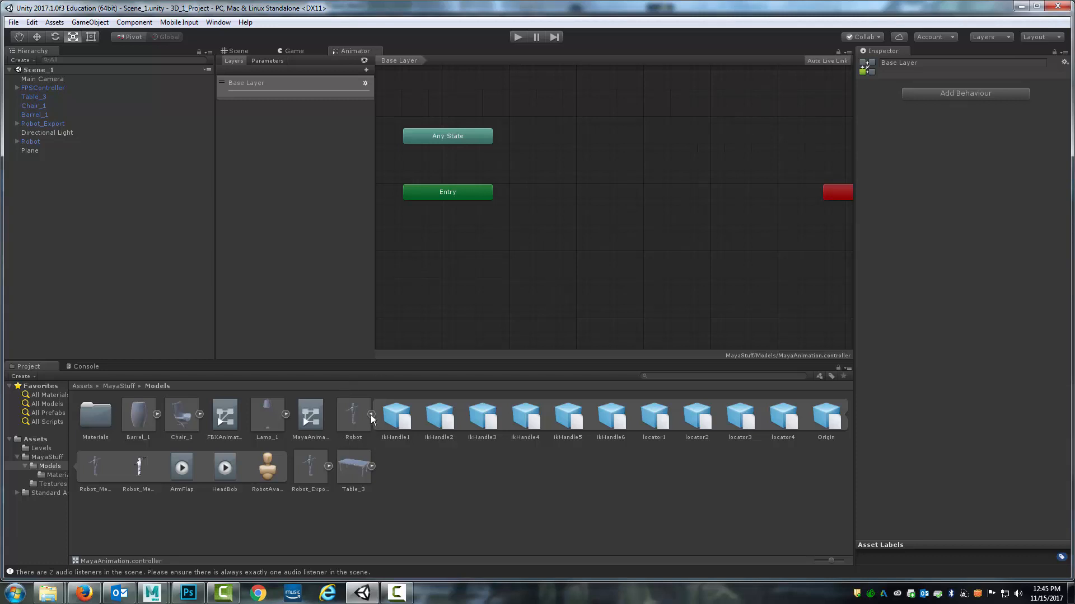
# Inspect the ArmFlap and HeadBob clips imported with the Robot model.
pyautogui.click(182, 465)
pyautogui.click(226, 465)
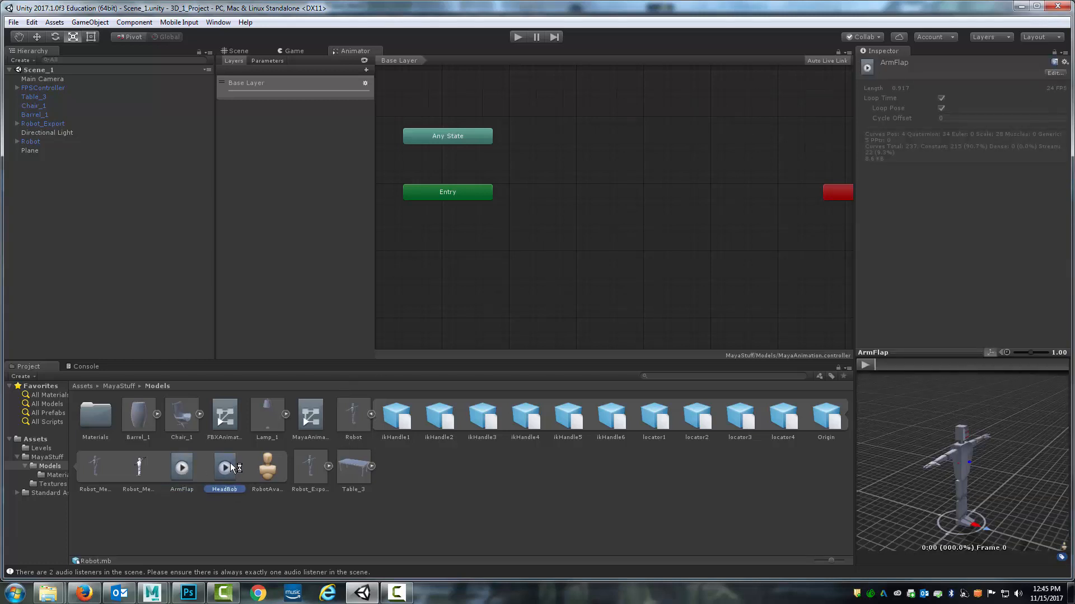
pyautogui.click(184, 468)
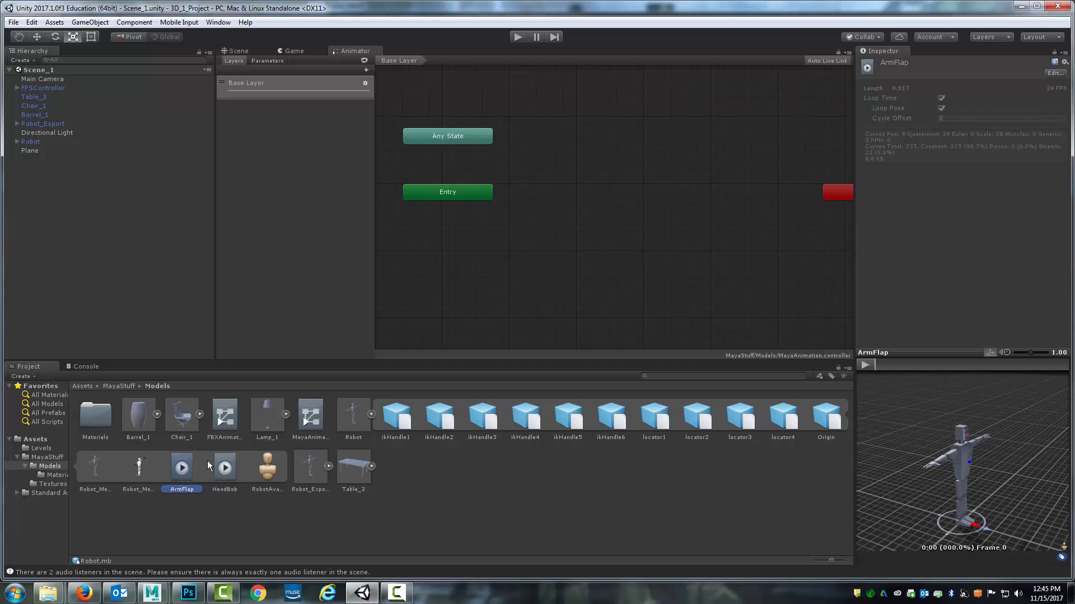
# Add an extra Take 001 clip in the Robot model's animation import settings, apply it, and select the new clip.
pyautogui.click(345, 415)
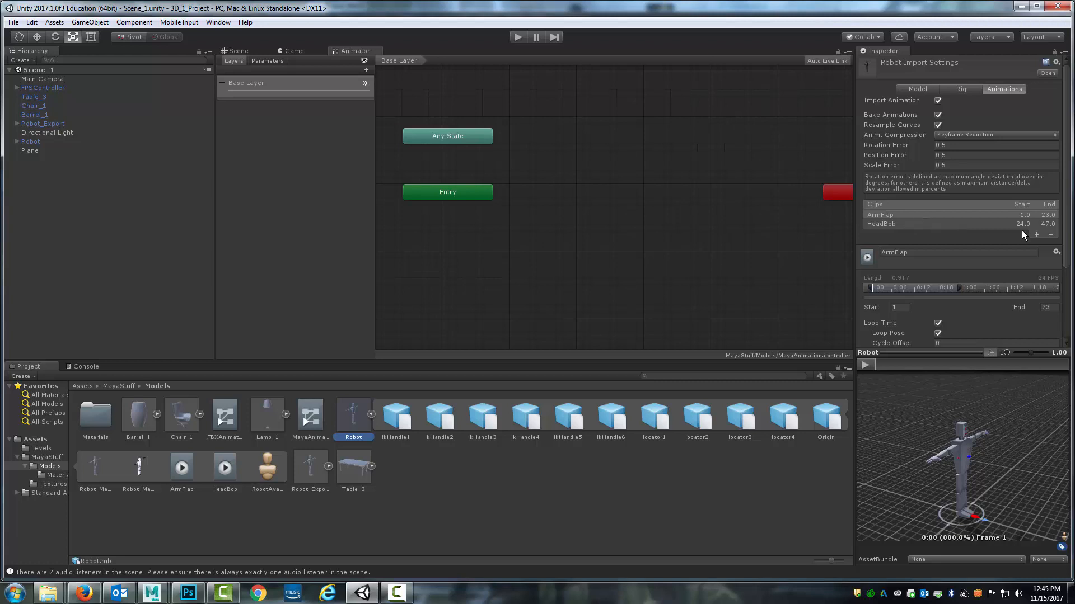
pyautogui.click(1036, 234)
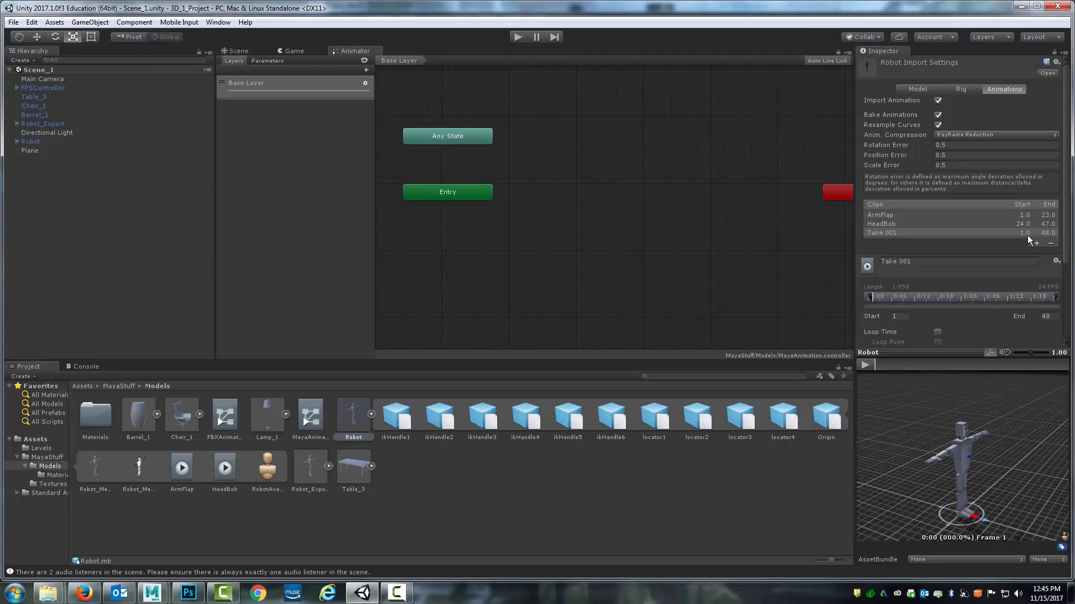
pyautogui.click(318, 518)
pyautogui.click(573, 317)
pyautogui.click(269, 468)
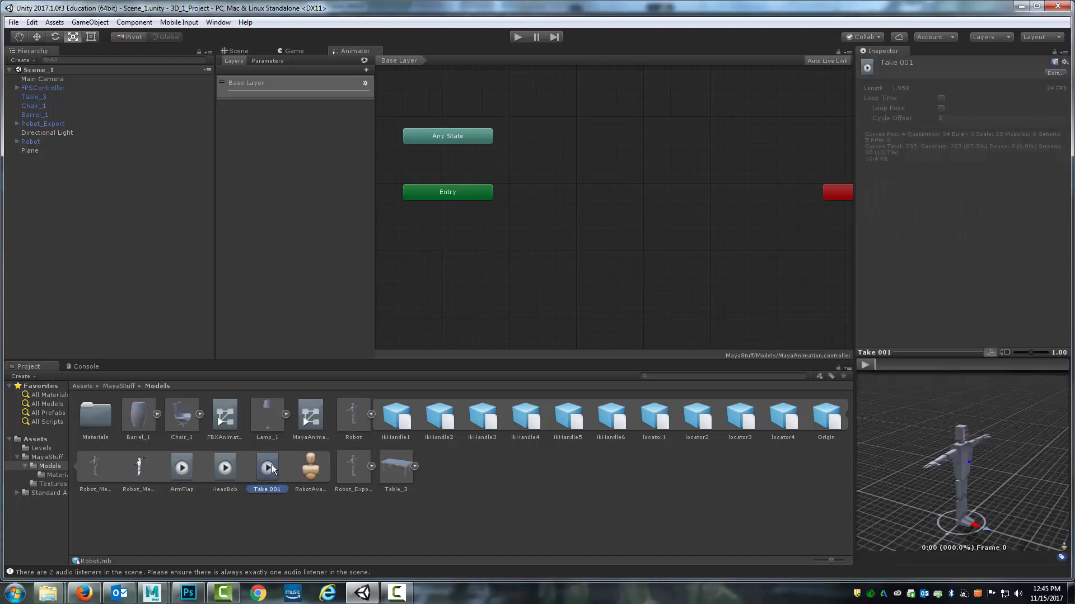
# Try to delete the Take 001 clip directly from the Models folder.
pyautogui.press('BackSpace')
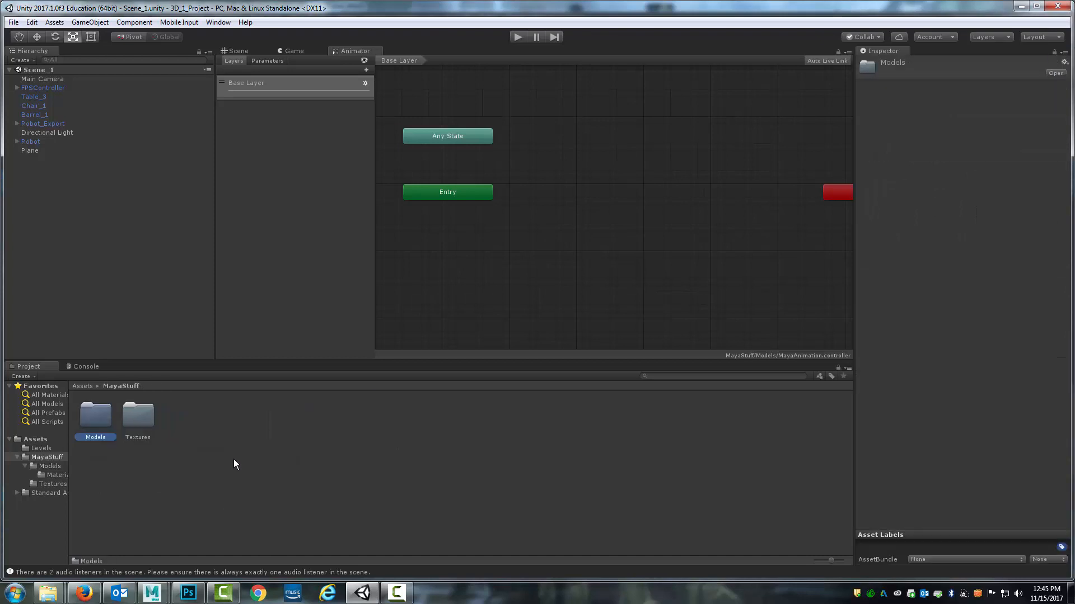
pyautogui.press('Return')
pyautogui.click(269, 466)
pyautogui.rightClick(267, 464)
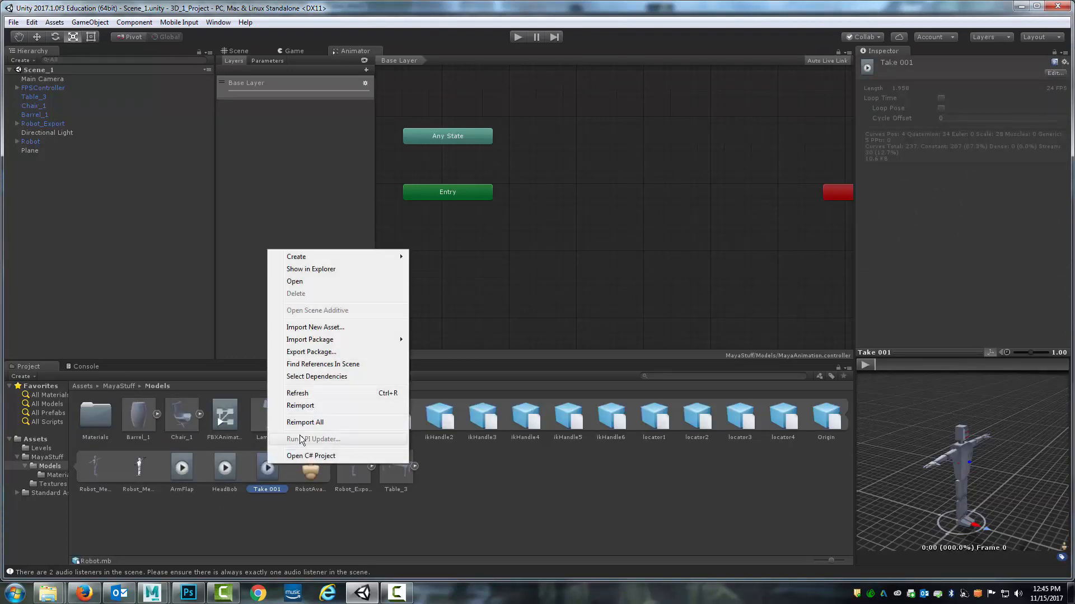
pyautogui.click(516, 501)
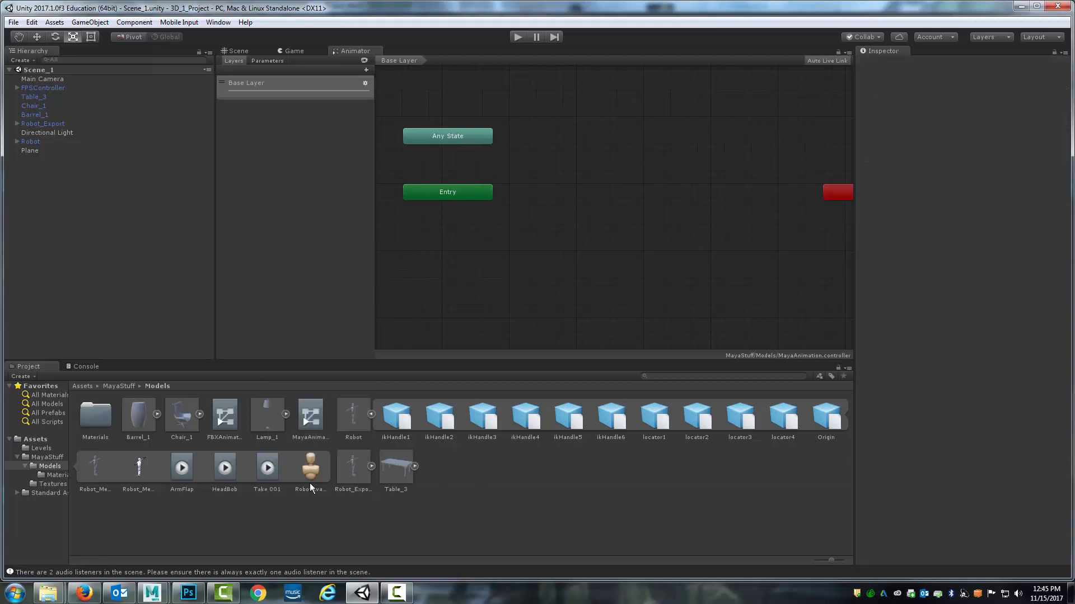
pyautogui.click(272, 472)
pyautogui.click(292, 493)
pyautogui.click(287, 483)
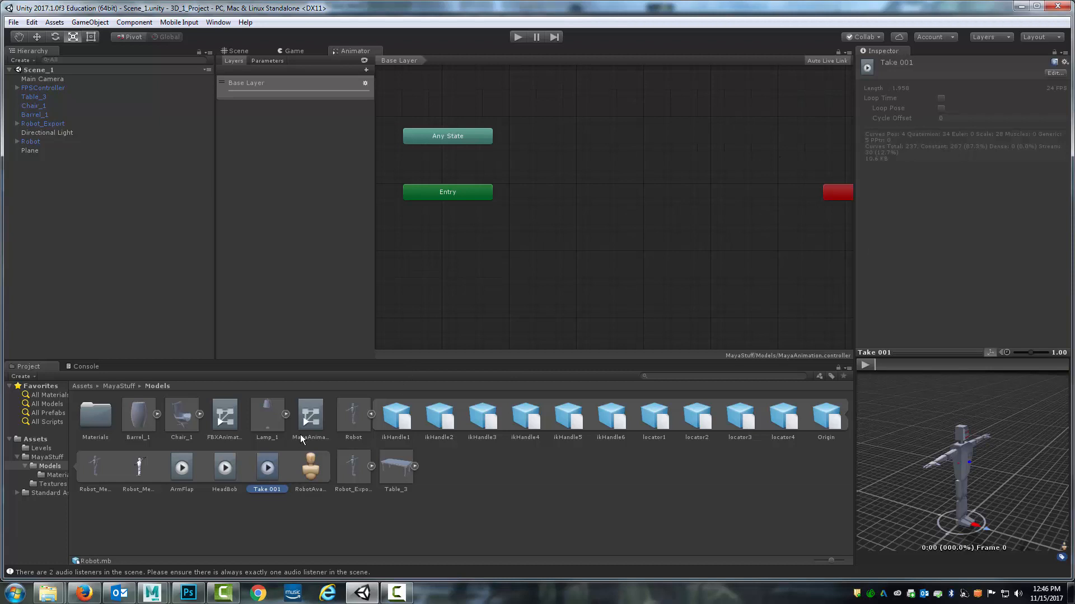
# Remove the Take 001 clip from the Robot model's animation import settings and apply the change.
pyautogui.click(364, 421)
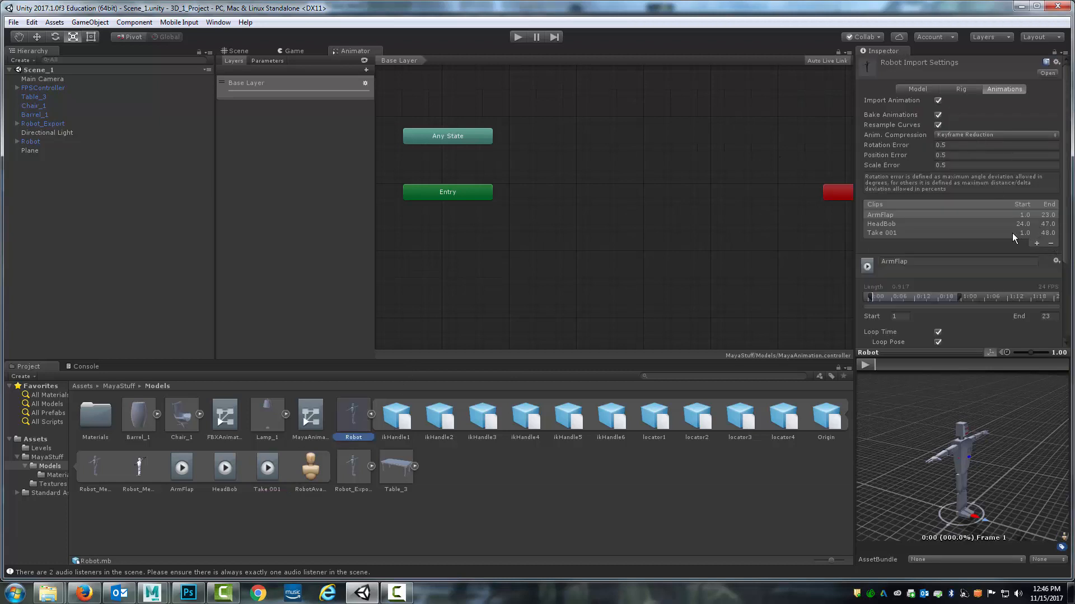
pyautogui.click(946, 233)
pyautogui.click(1049, 244)
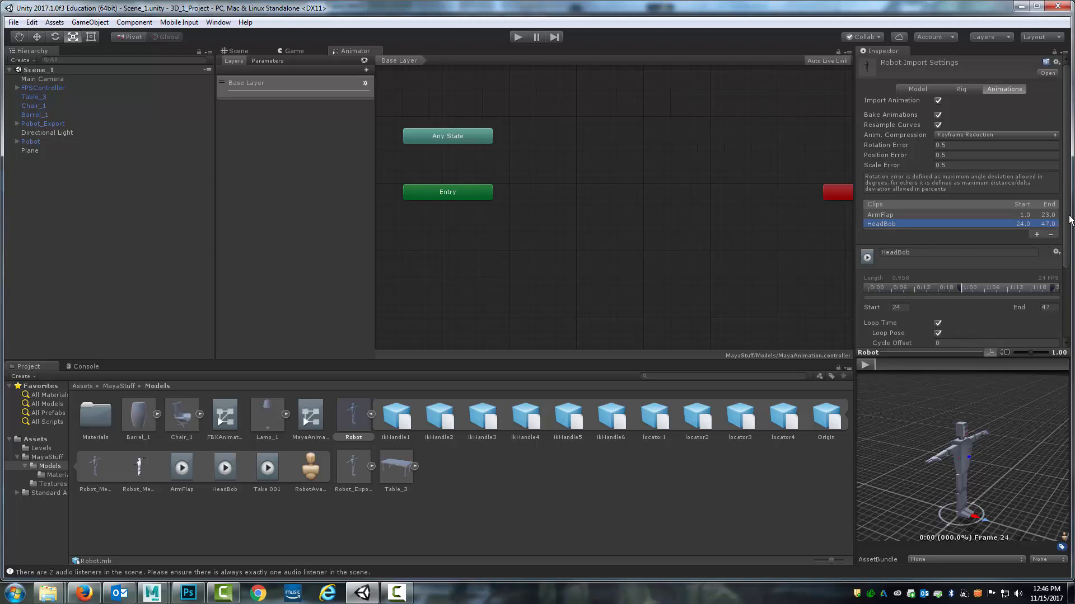
pyautogui.scroll(-4, 1069, 221)
pyautogui.click(1039, 334)
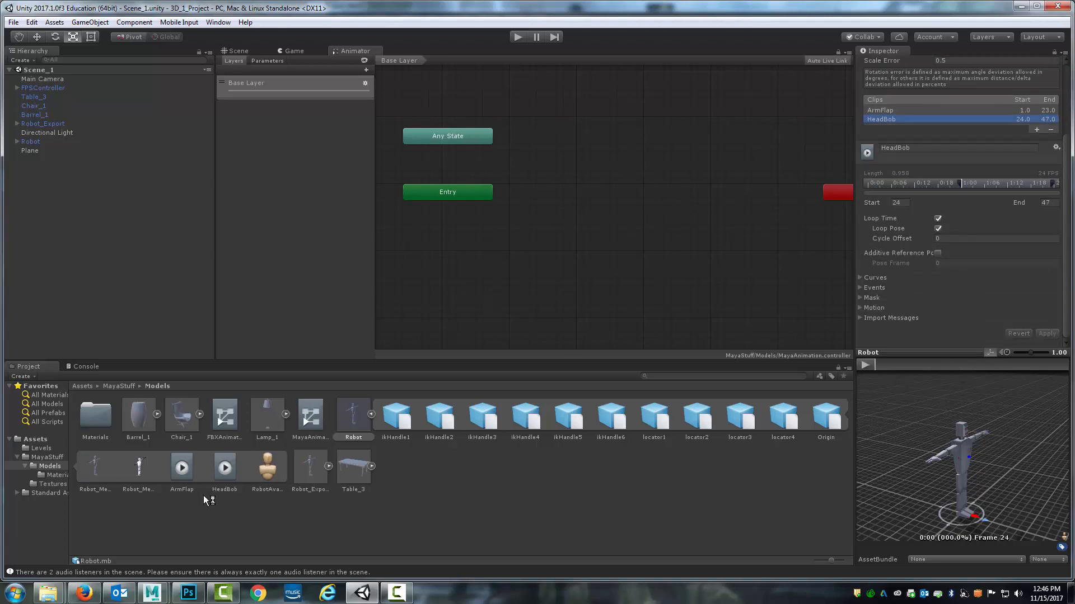
# Add the ArmFlap and HeadBob clips as states in the MayaAnimation controller, with ArmFlap as the default state.
pyautogui.click(187, 468)
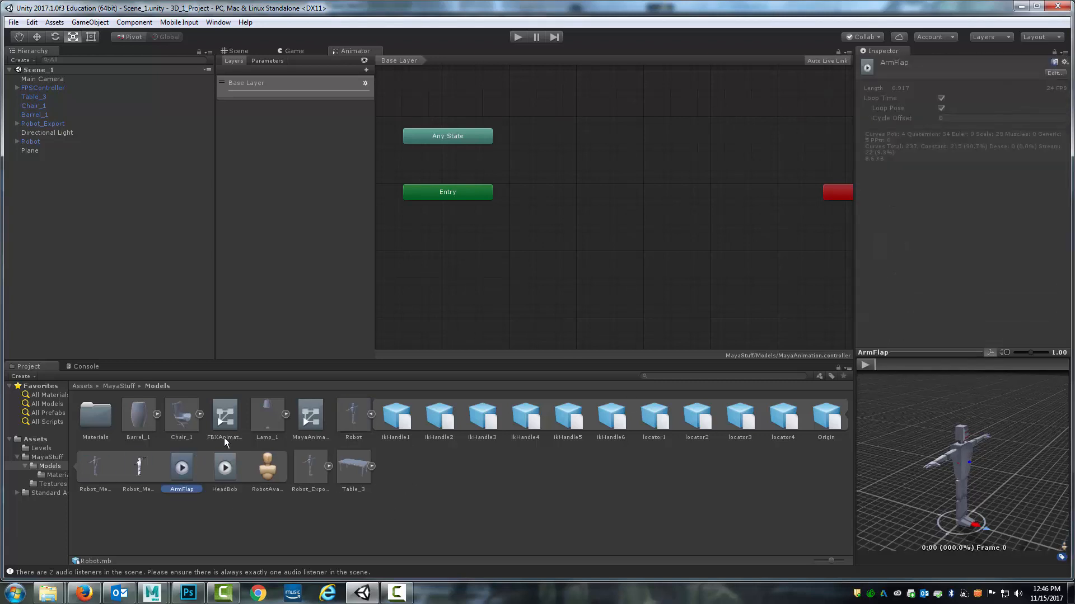
pyautogui.click(309, 414)
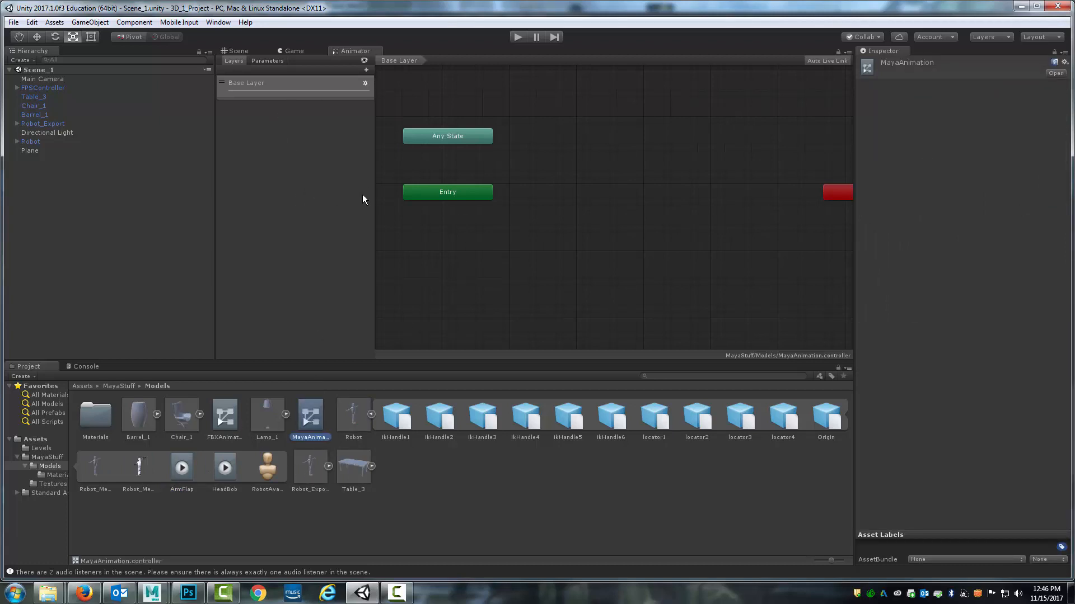
pyautogui.moveTo(181, 472); pyautogui.dragTo(589, 179)
pyautogui.moveTo(227, 478); pyautogui.dragTo(608, 244)
# Make a transition from the ArmFlap state to the HeadBob state.
pyautogui.rightClick(646, 187)
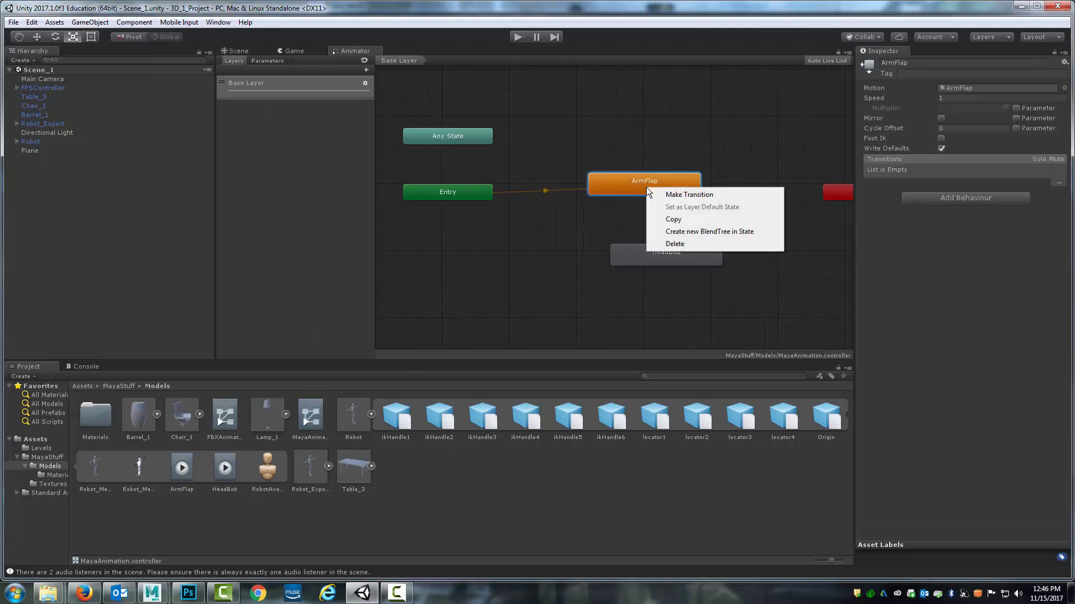
pyautogui.click(666, 192)
pyautogui.click(661, 256)
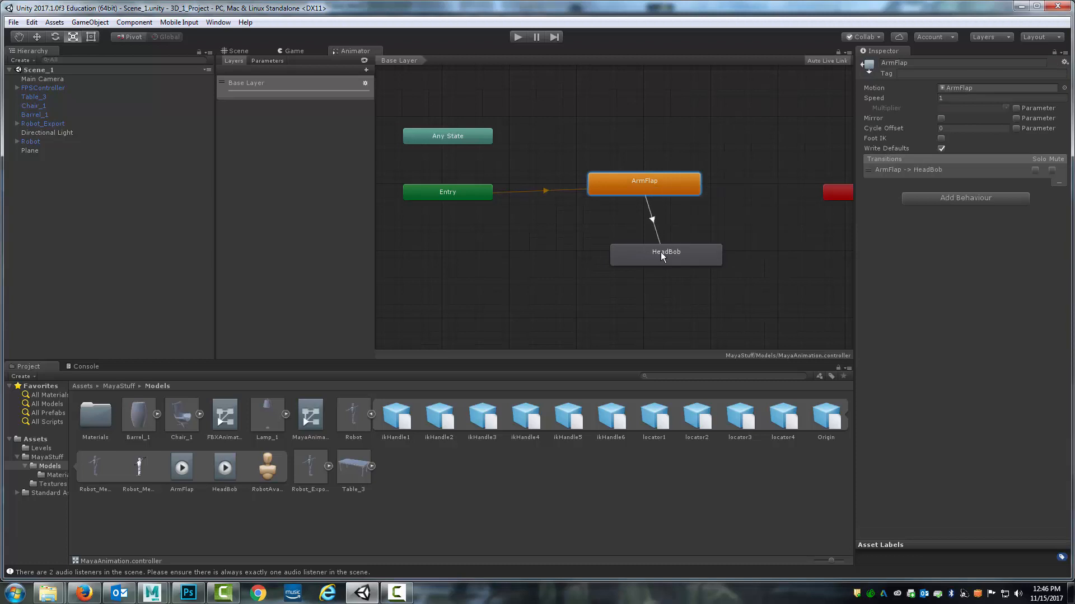
# Delete the transition between ArmFlap and HeadBob and select the ArmFlap state.
pyautogui.click(653, 220)
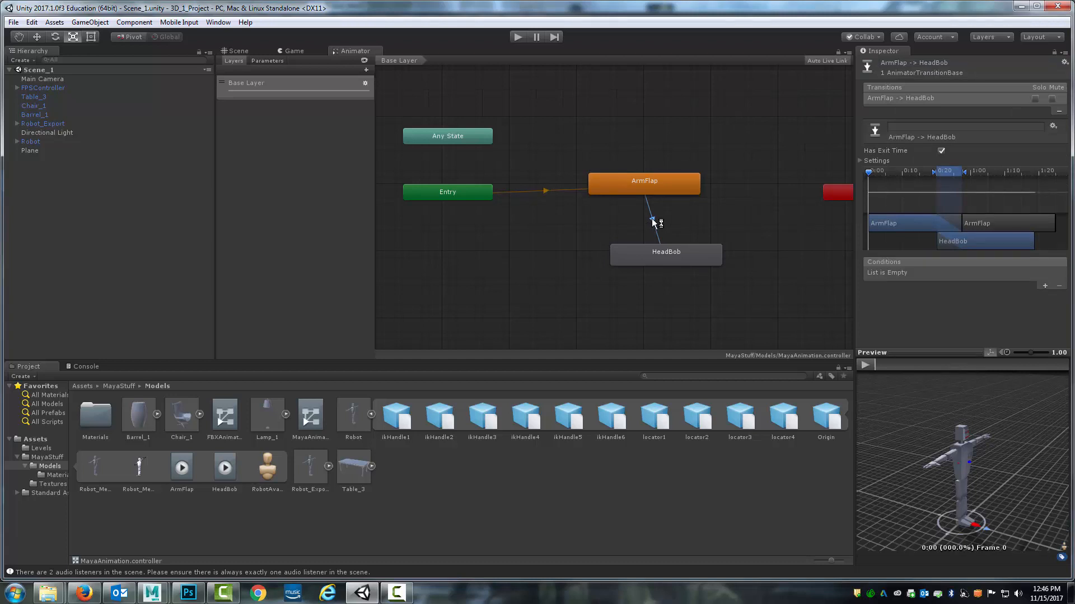
pyautogui.rightClick(652, 219)
pyautogui.click(641, 241)
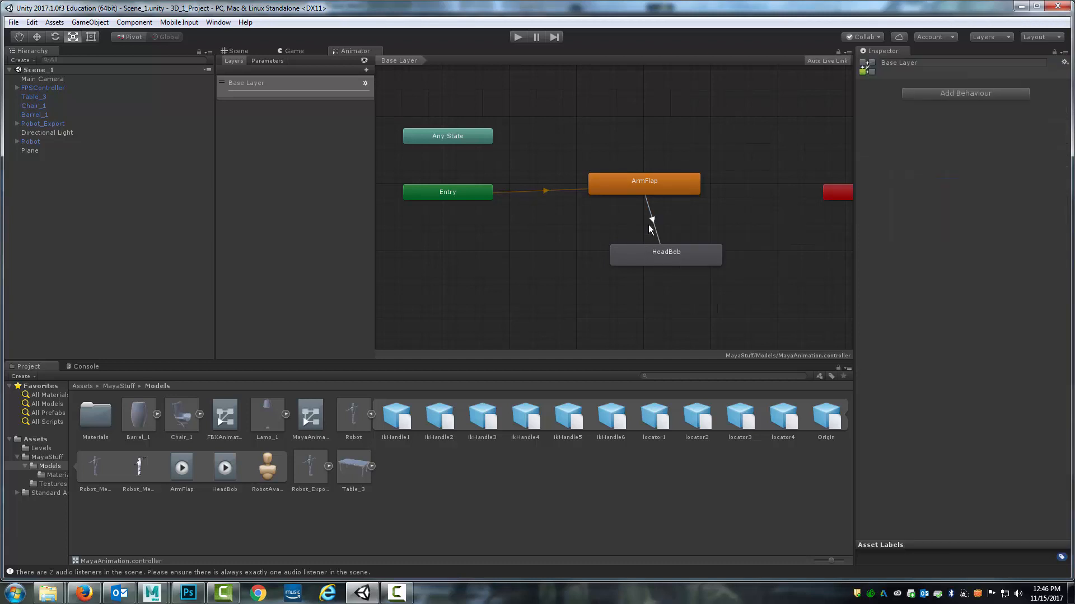
pyautogui.click(653, 221)
pyautogui.press('Delete')
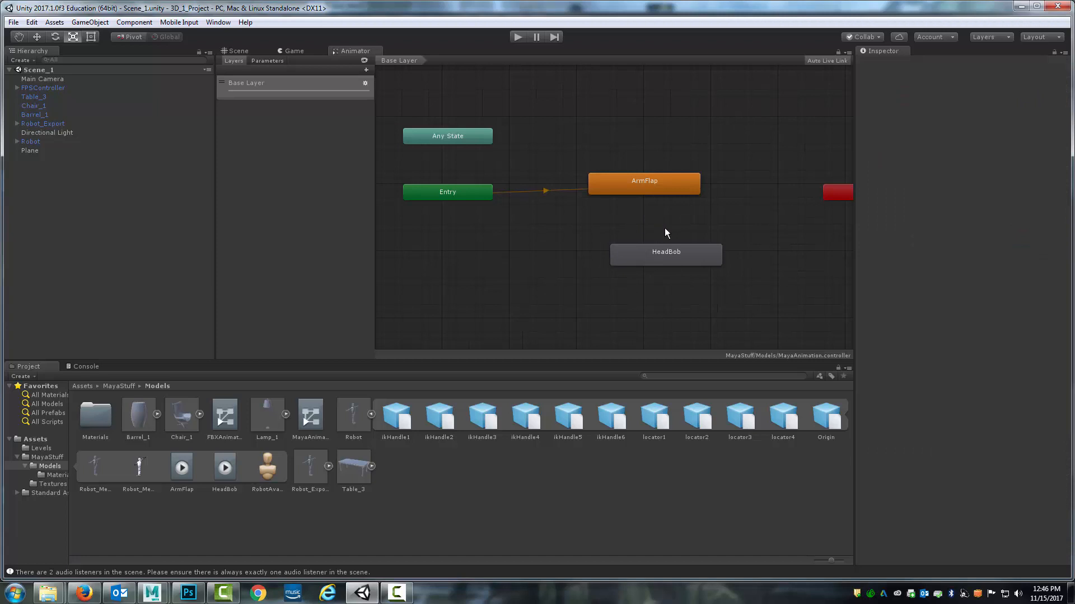
pyautogui.click(618, 183)
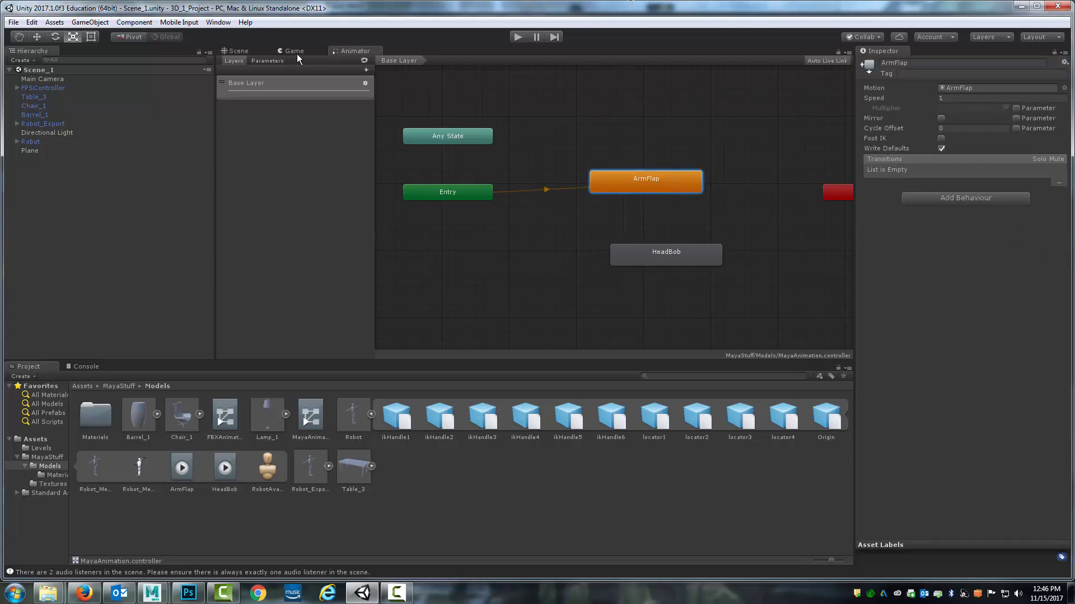
# Play the scene to check whether the robots animate, then stop playback.
pyautogui.click(237, 51)
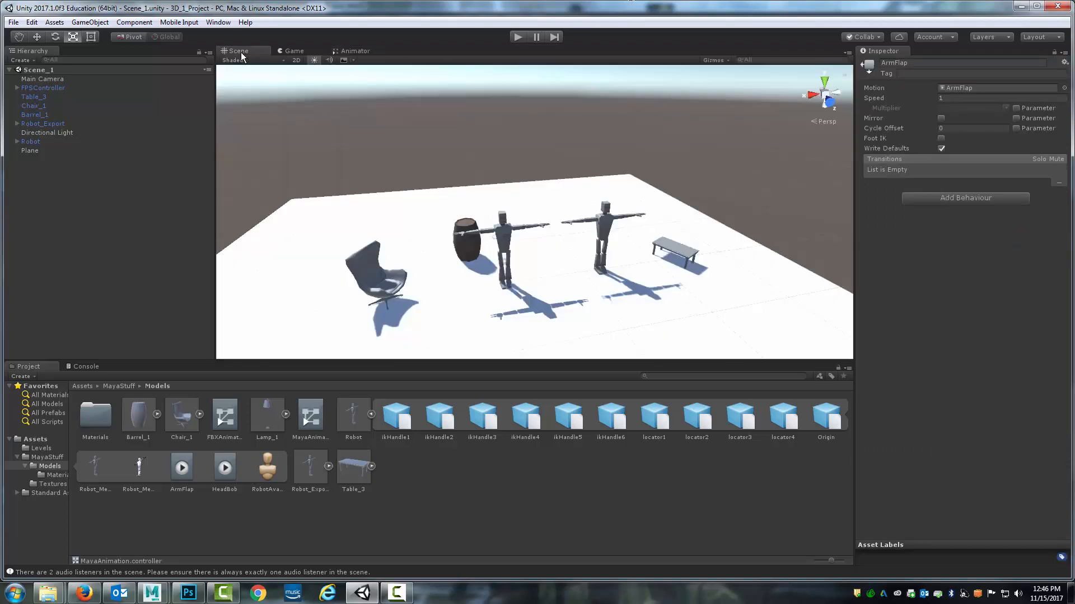
pyautogui.click(517, 36)
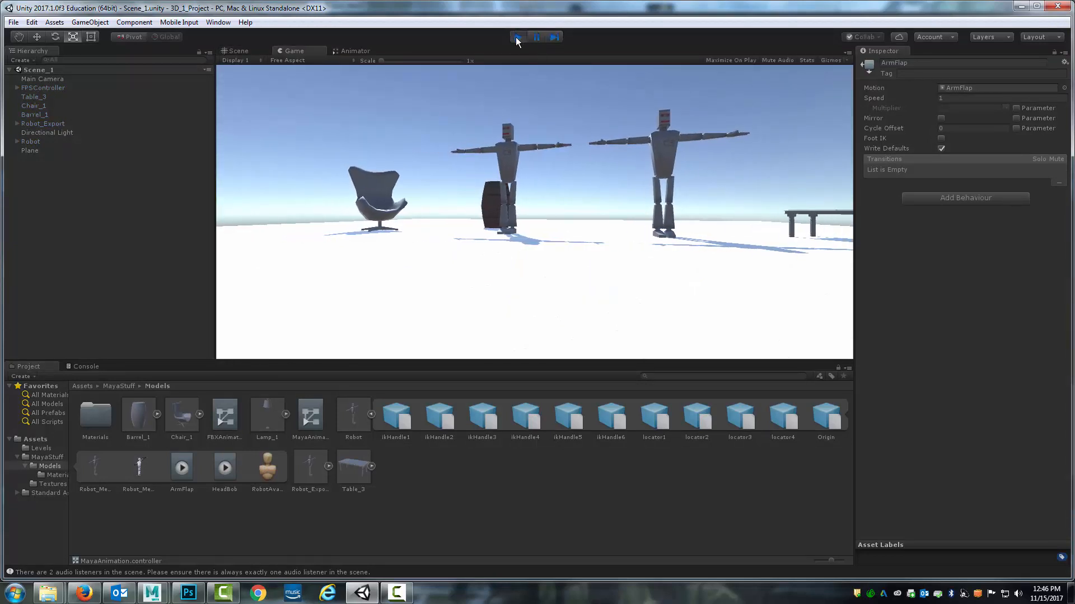
pyautogui.click(518, 36)
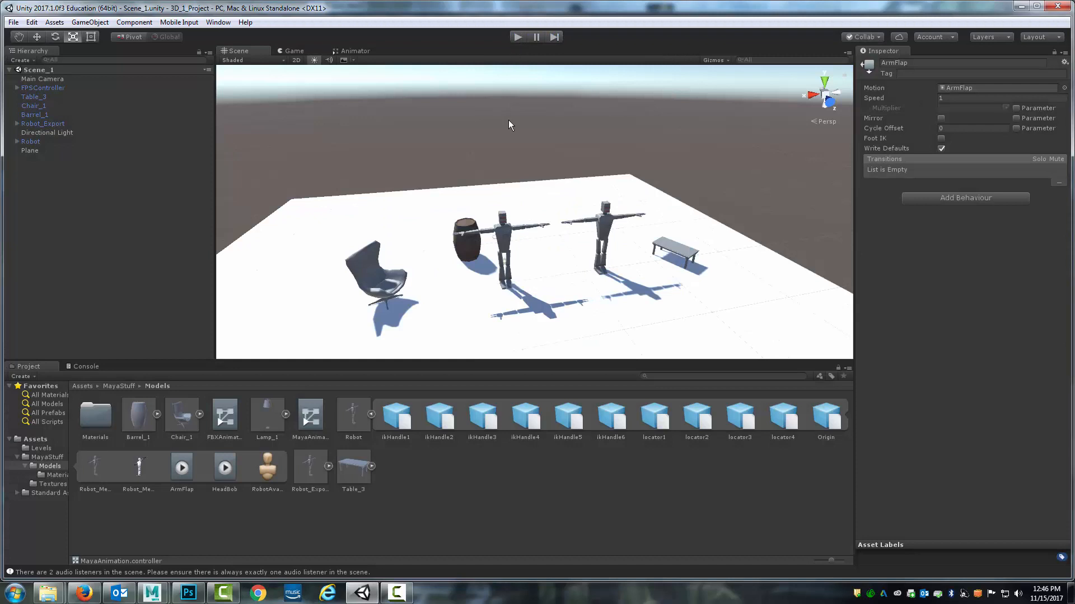
# Assign the MayaAnimation controller to the Animator component of the Robot in the scene.
pyautogui.click(224, 416)
pyautogui.click(309, 420)
pyautogui.doubleClick(310, 421)
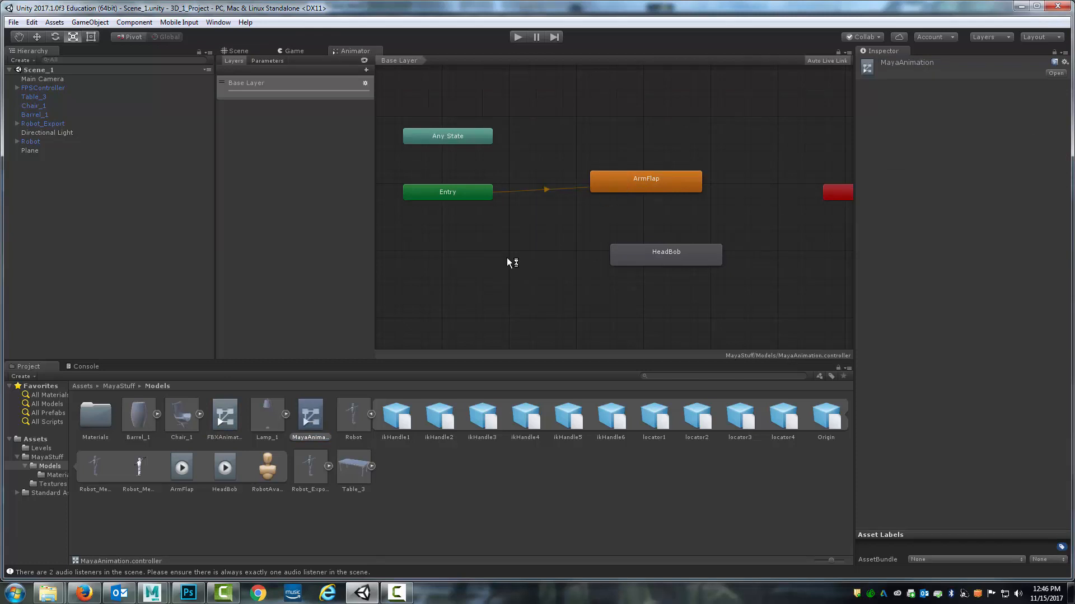
pyautogui.click(351, 413)
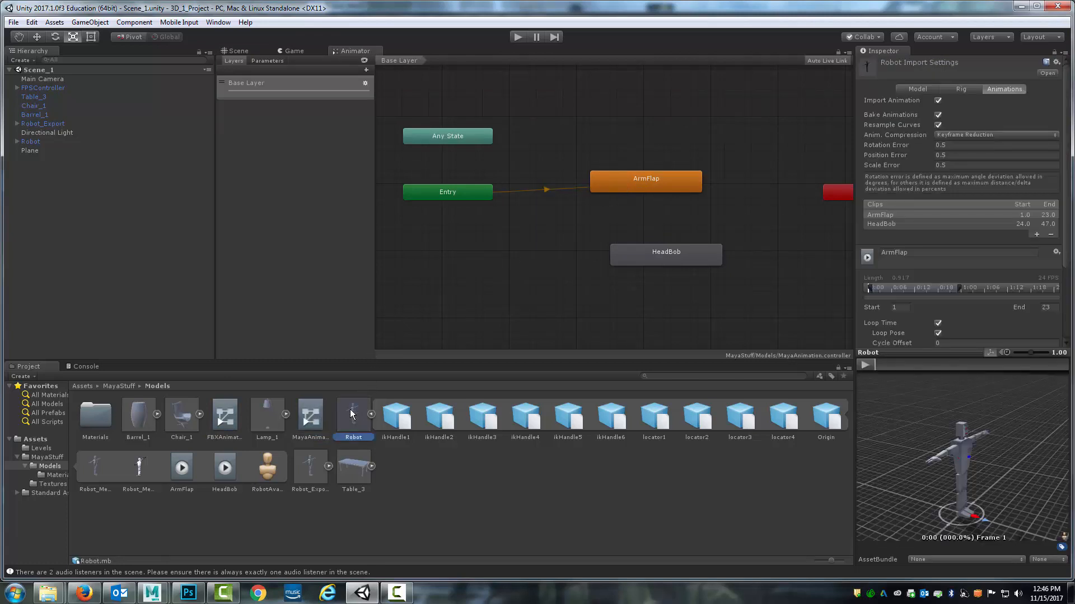
pyautogui.click(48, 88)
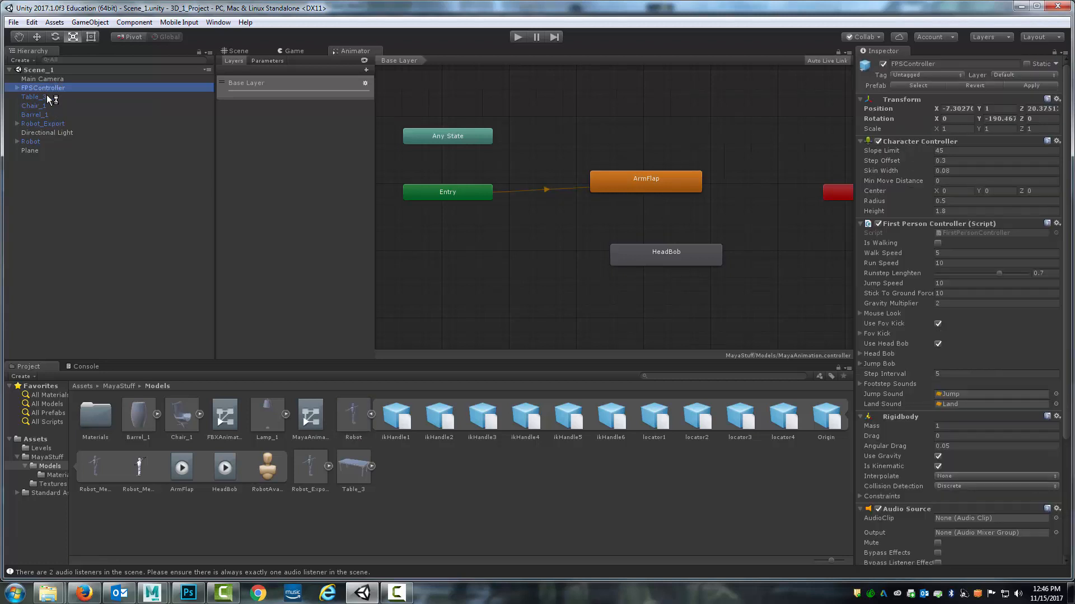
pyautogui.click(46, 123)
pyautogui.click(32, 142)
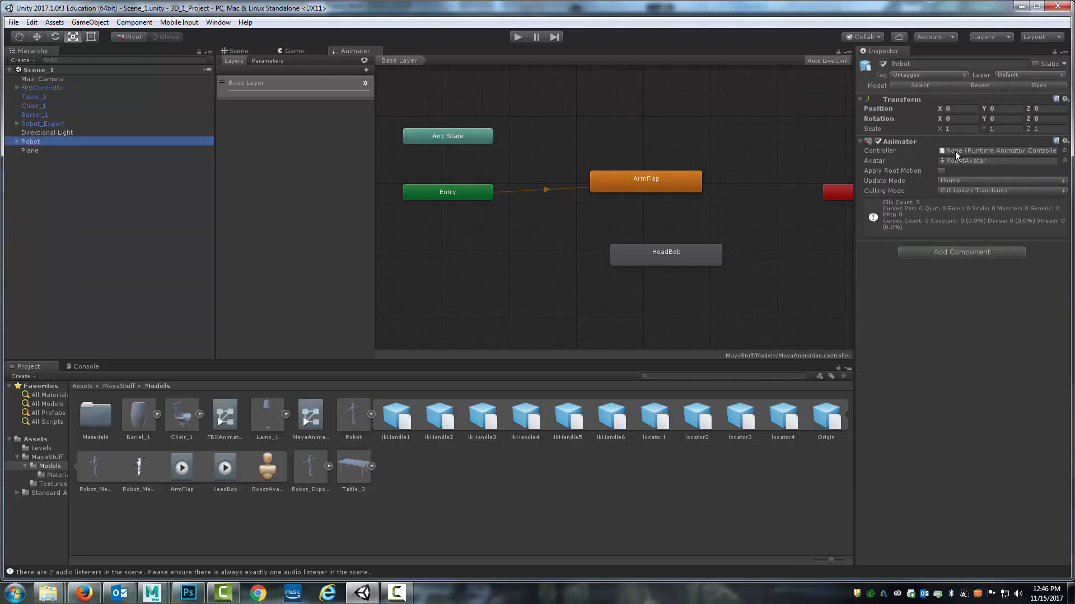
pyautogui.moveTo(315, 411); pyautogui.dragTo(980, 151)
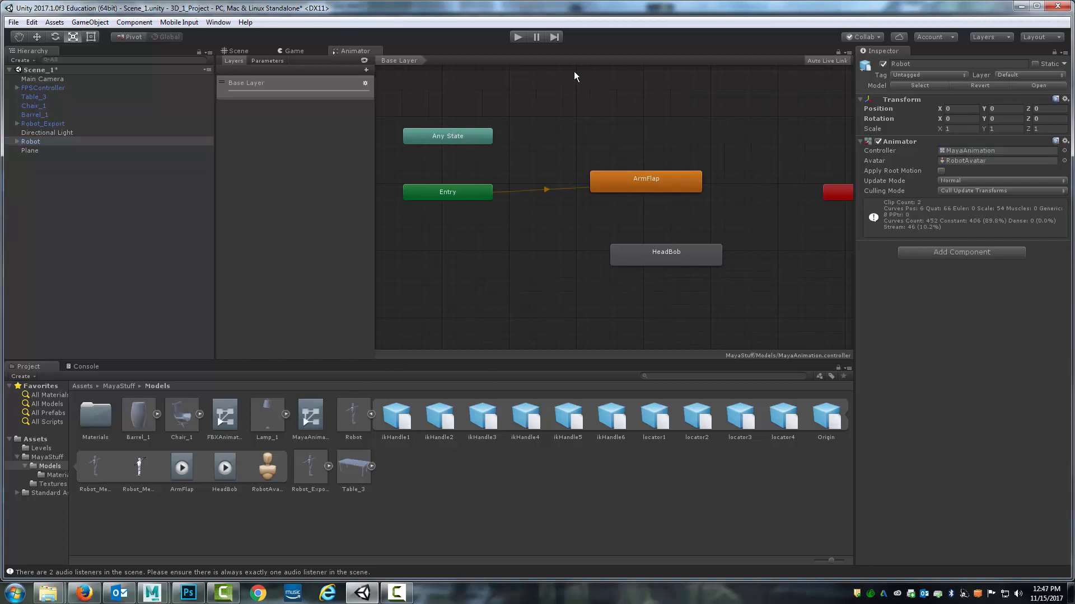
# Play the scene and, while it runs, make a transition from ArmFlap to HeadBob in the MayaAnimation controller.
pyautogui.click(517, 37)
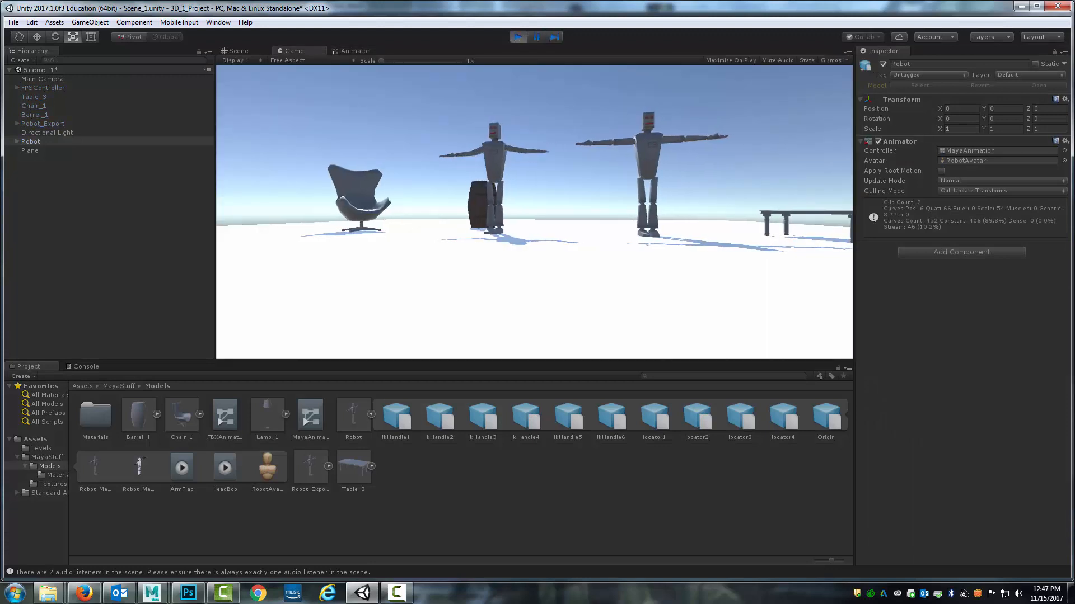
pyautogui.click(359, 51)
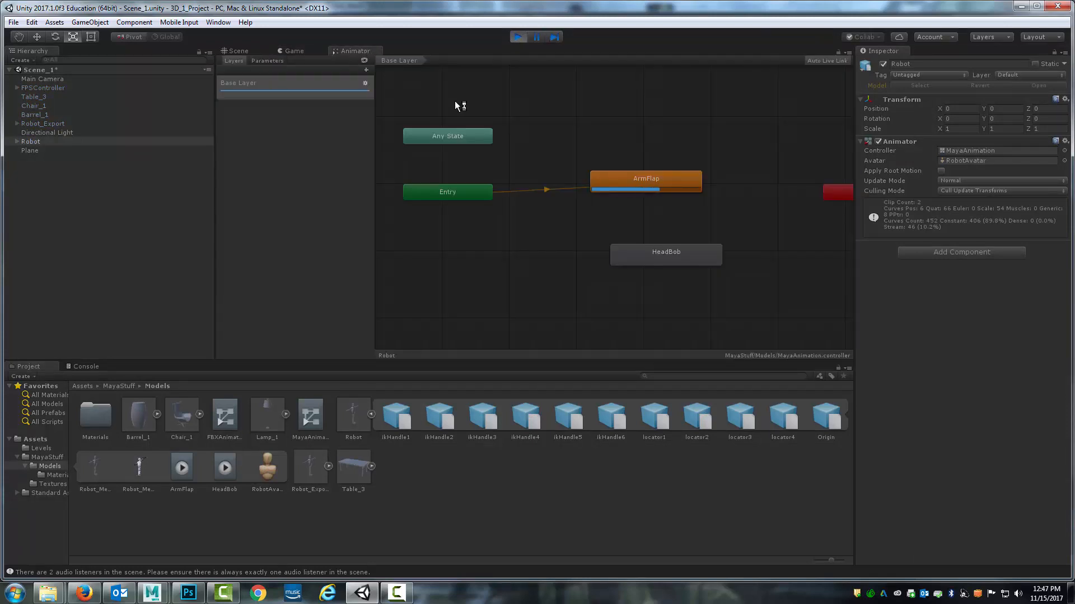
pyautogui.rightClick(656, 184)
pyautogui.click(667, 189)
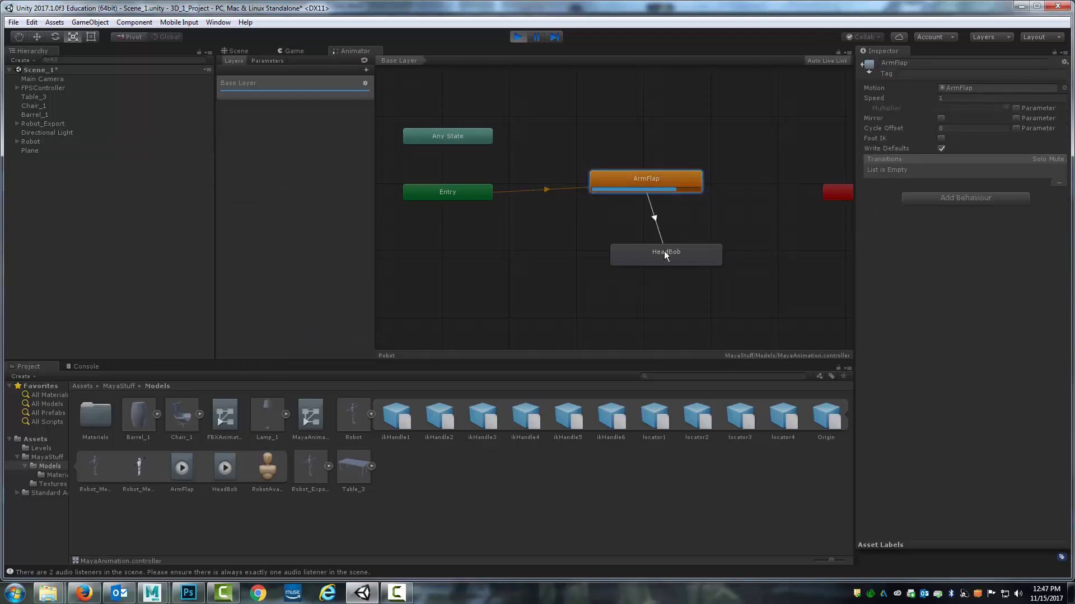
pyautogui.click(665, 253)
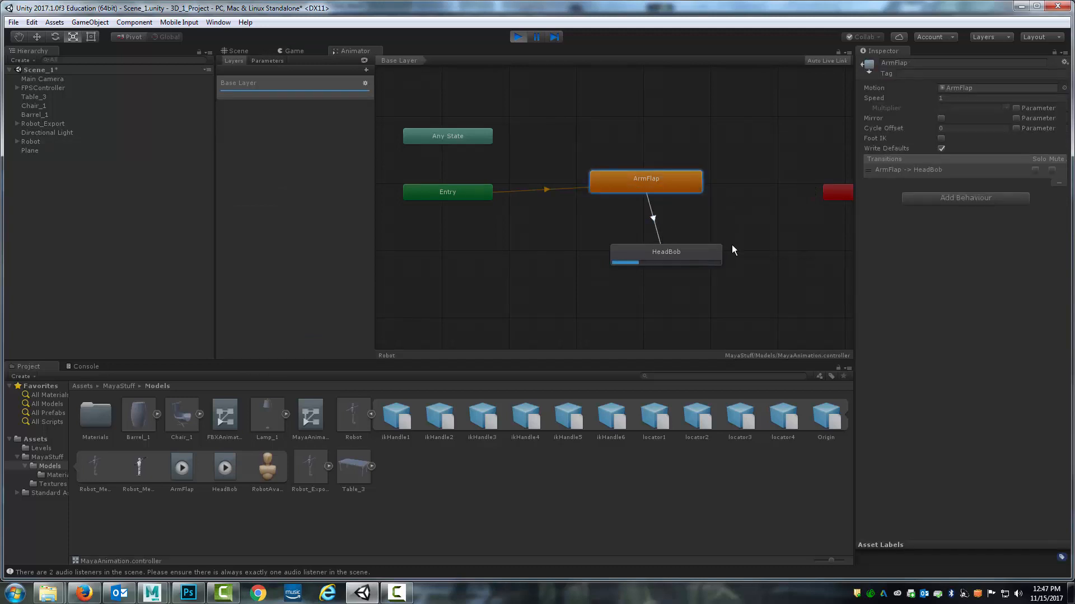
# Make a return transition from HeadBob to ArmFlap and watch the looping animation in the Game view.
pyautogui.rightClick(688, 245)
pyautogui.click(706, 248)
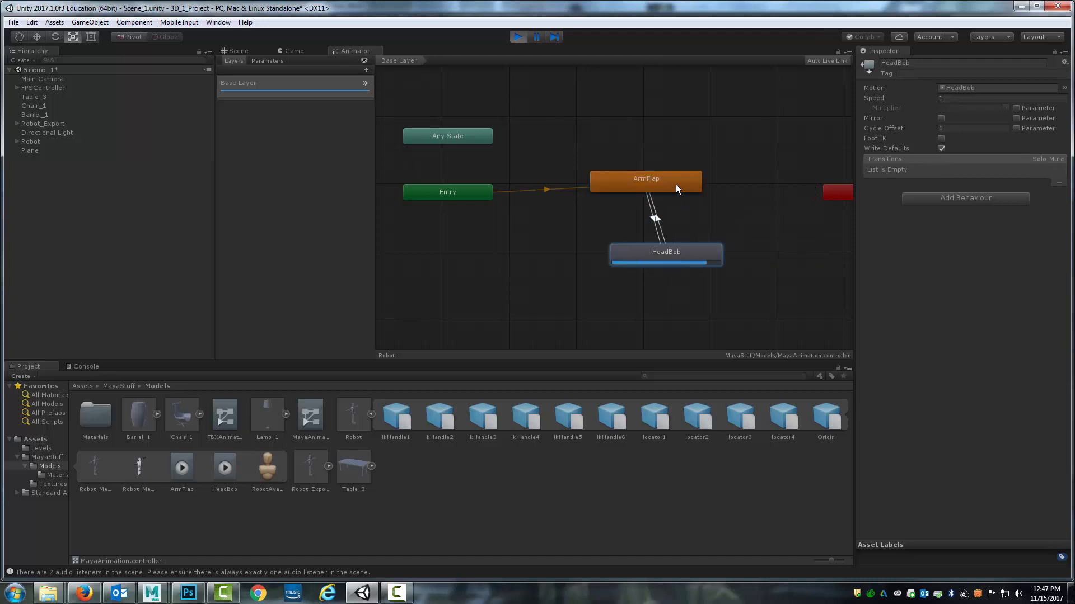
pyautogui.click(676, 188)
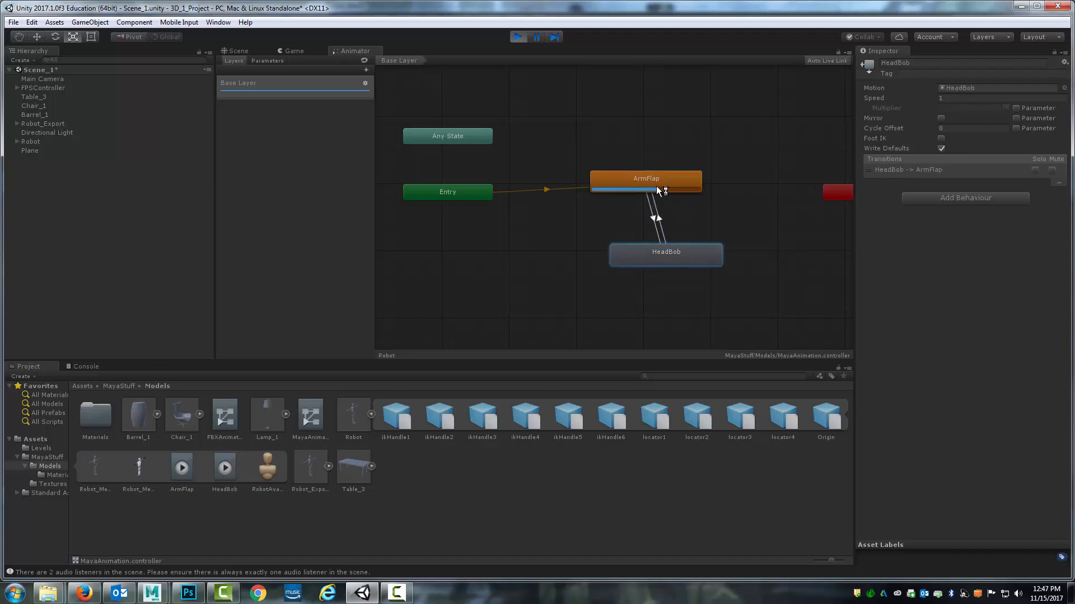
pyautogui.click(302, 49)
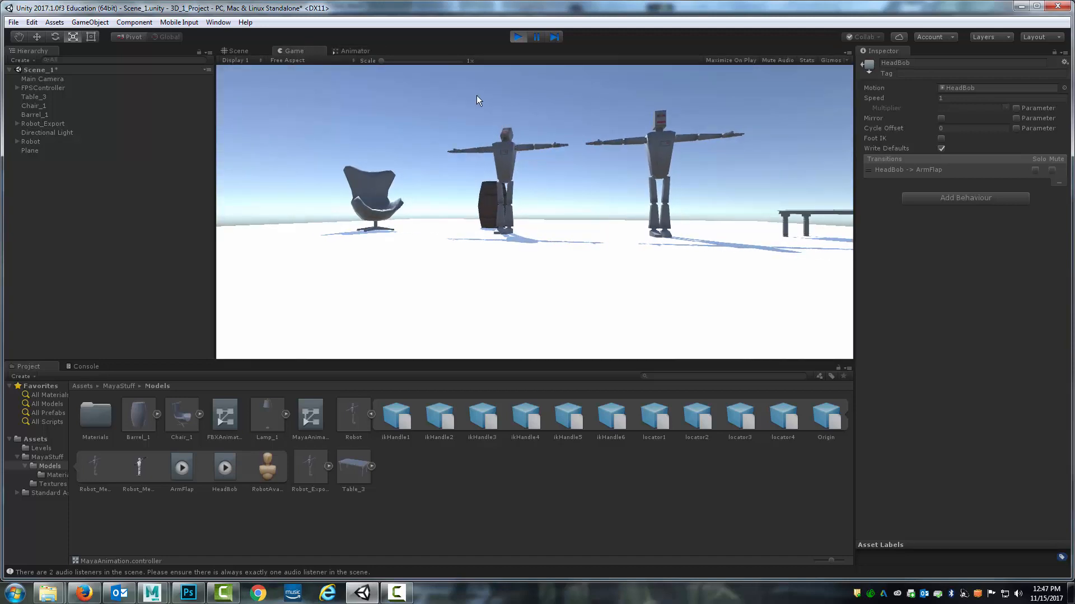
# Watch the MayaAnimation state machine run in the Animator view, stop playback, and compare it with the Game view.
pyautogui.click(378, 52)
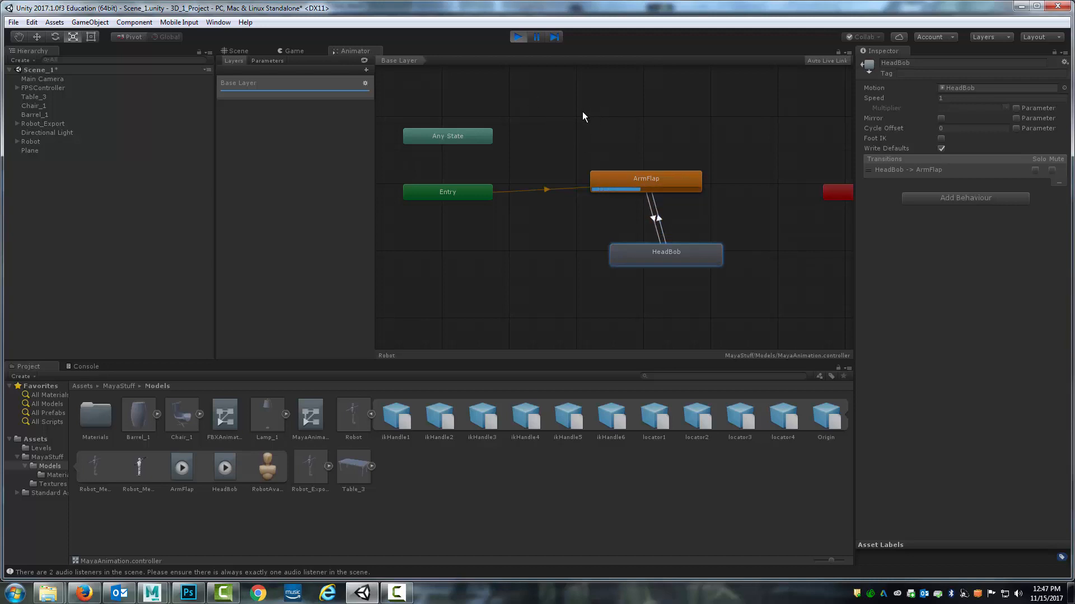
pyautogui.click(518, 37)
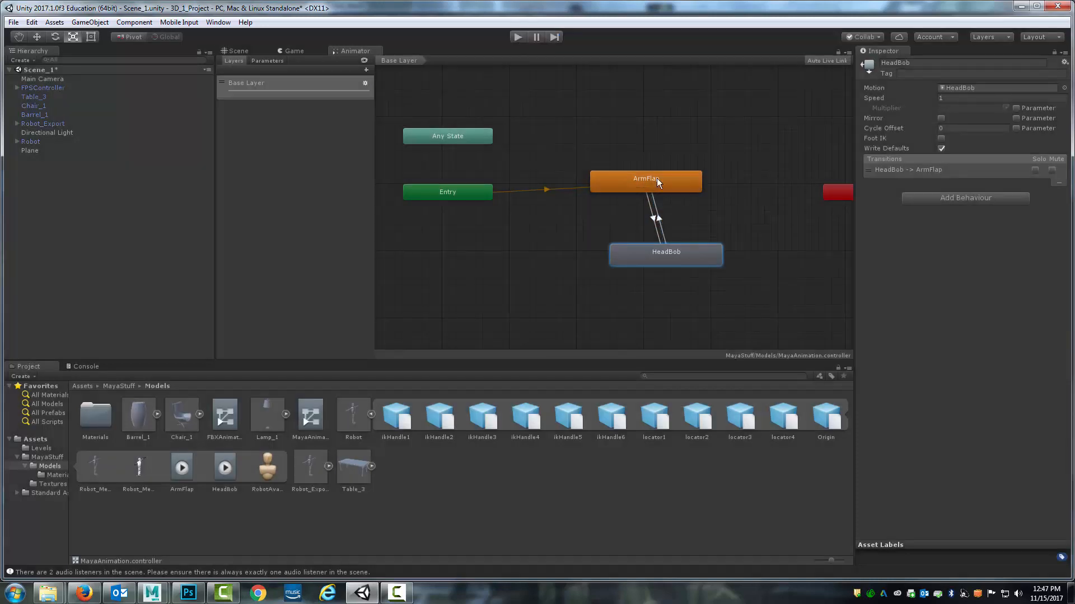
pyautogui.click(294, 50)
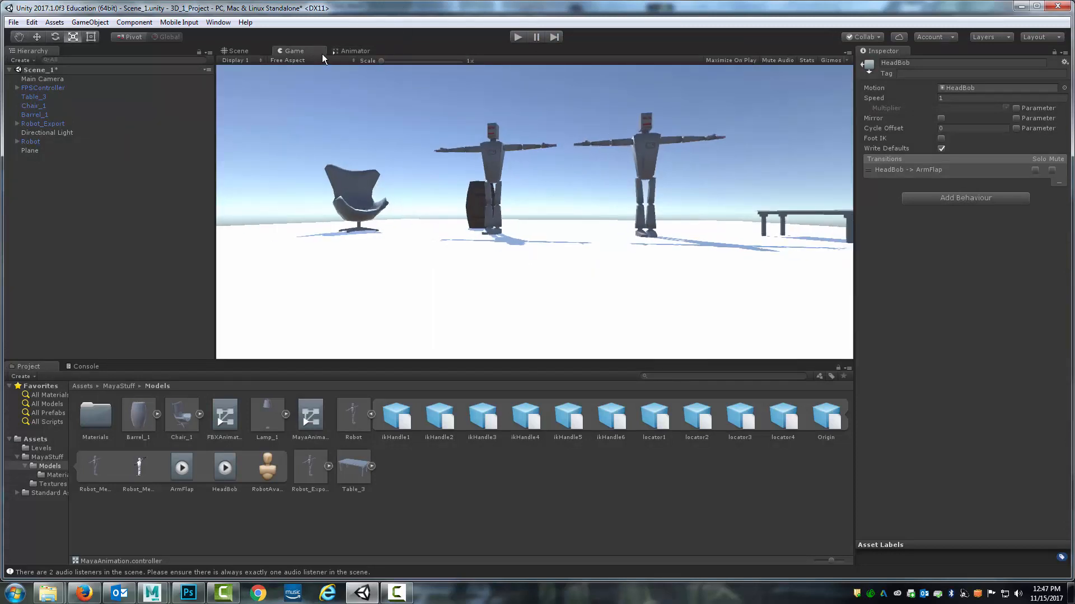
pyautogui.click(353, 51)
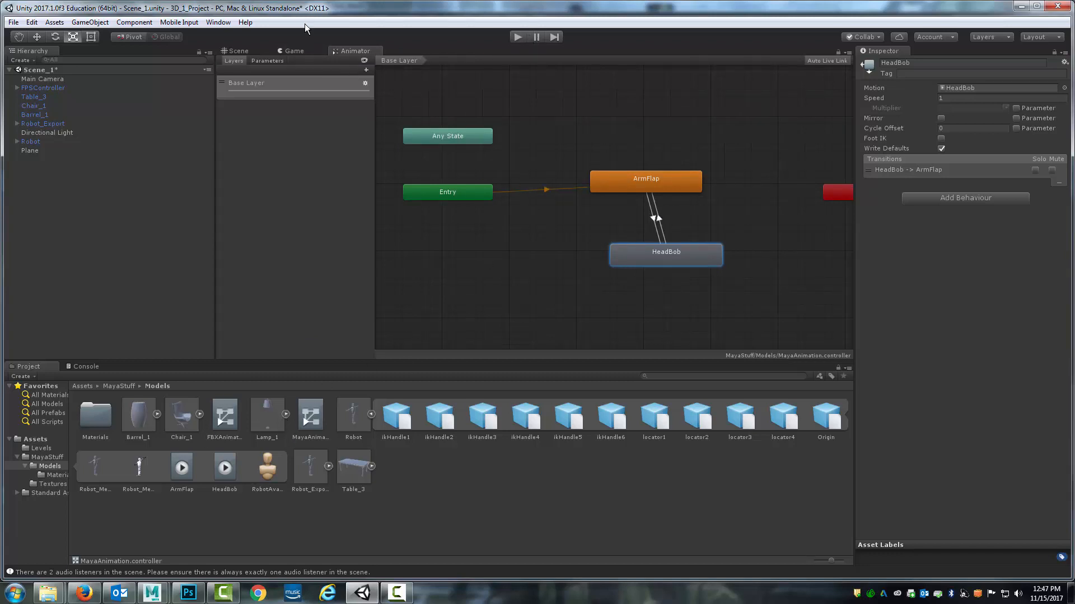
pyautogui.click(294, 51)
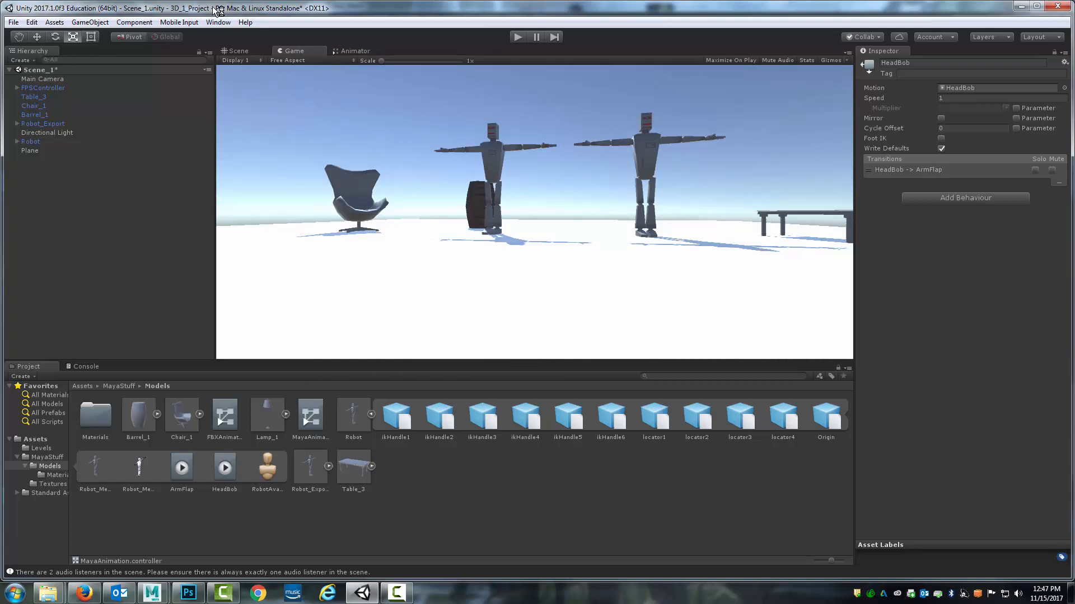
pyautogui.click(230, 60)
# Play the scene and, while it runs, place several Chair_1 copies behind the robots in the Scene view, then stop playback.
pyautogui.click(238, 51)
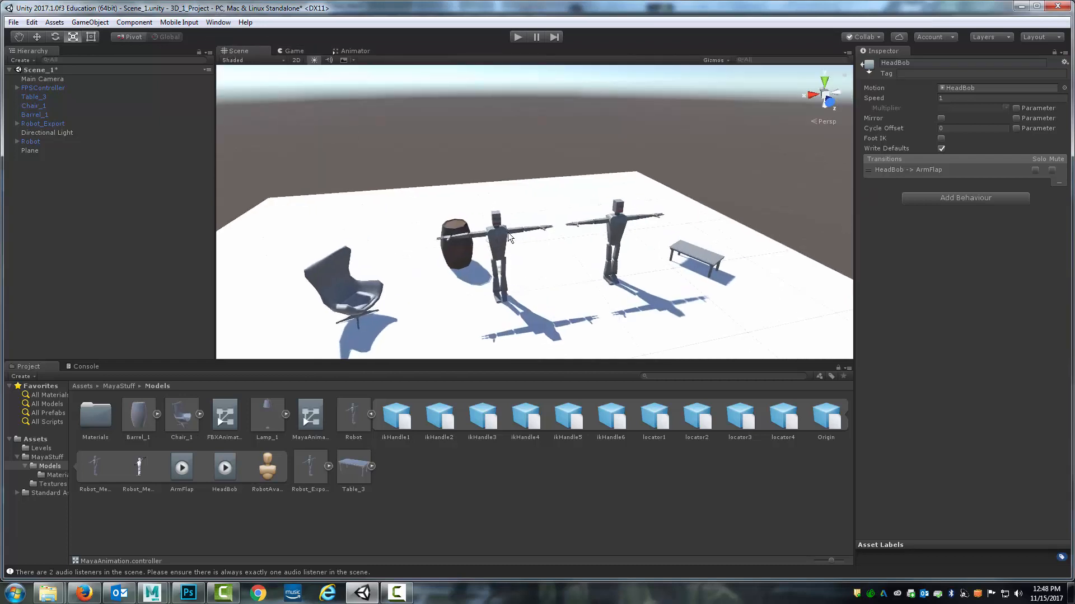
pyautogui.scroll(-2, 508, 233)
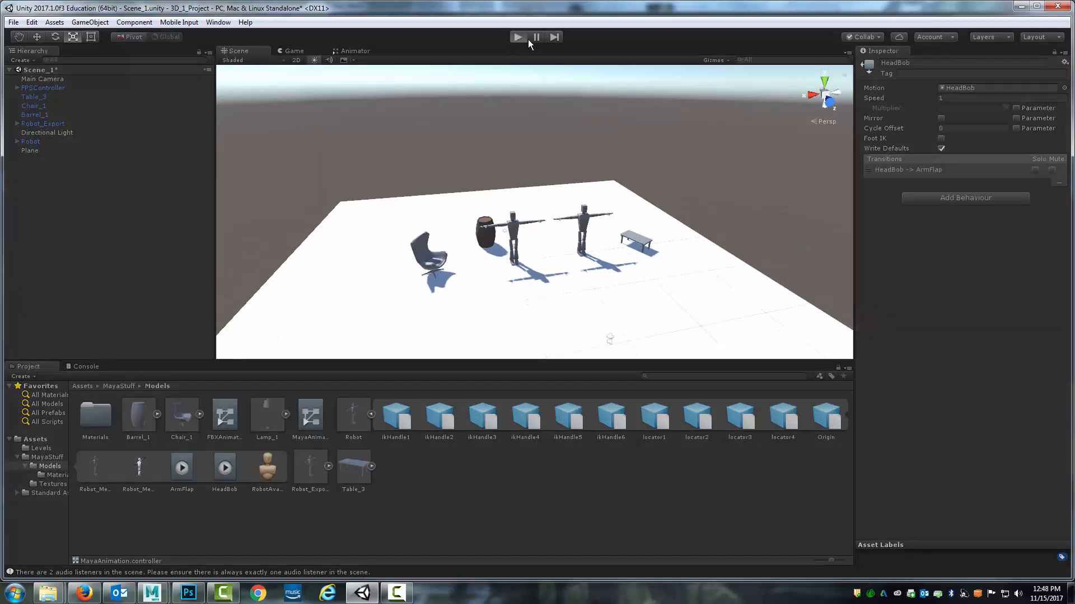
pyautogui.click(528, 39)
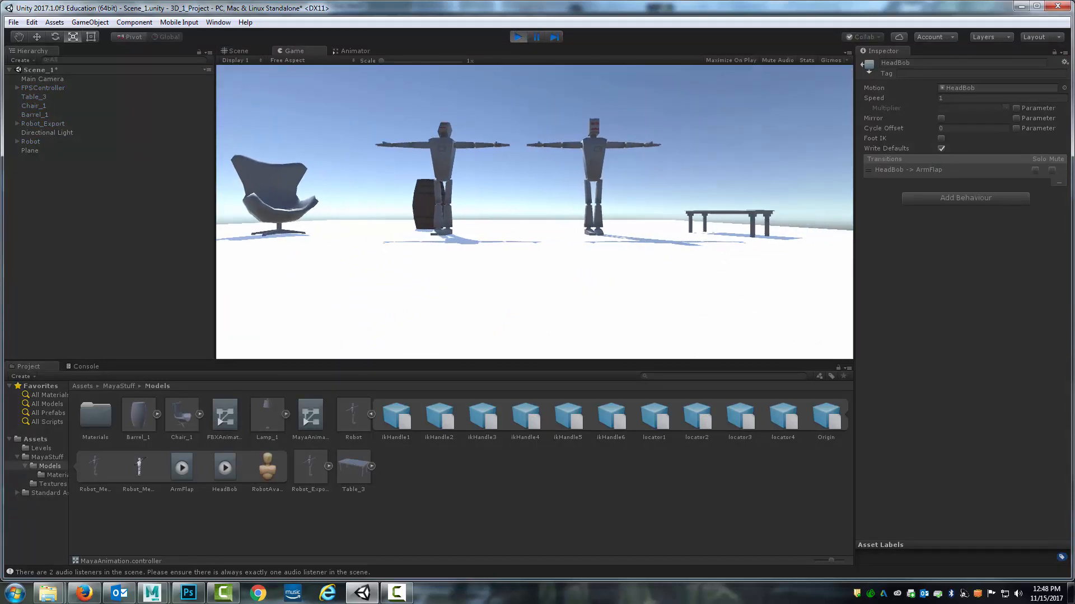
pyautogui.click(536, 37)
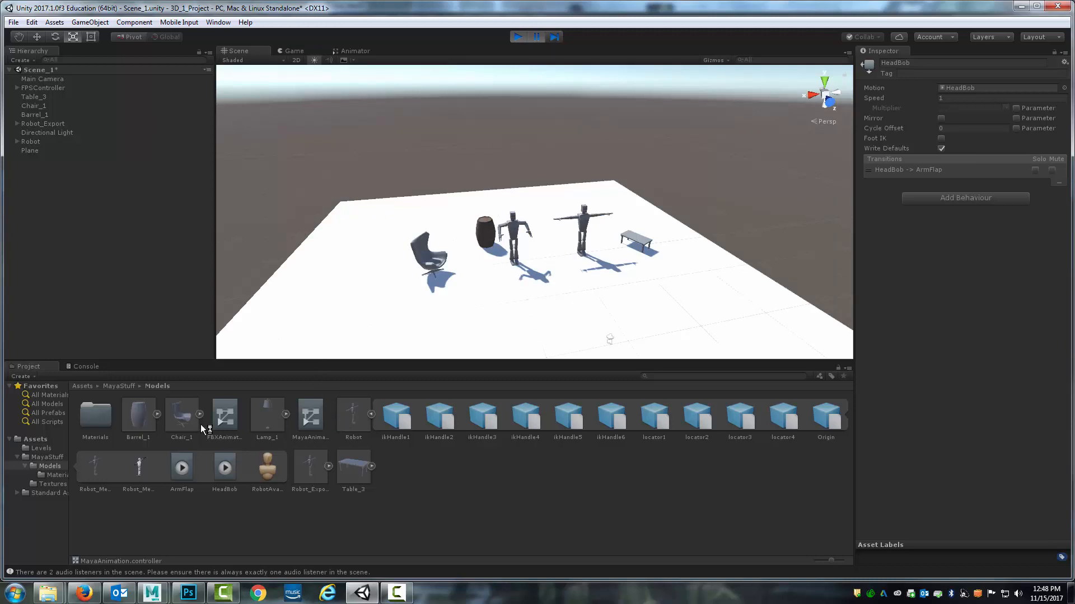
pyautogui.moveTo(193, 425); pyautogui.dragTo(498, 221)
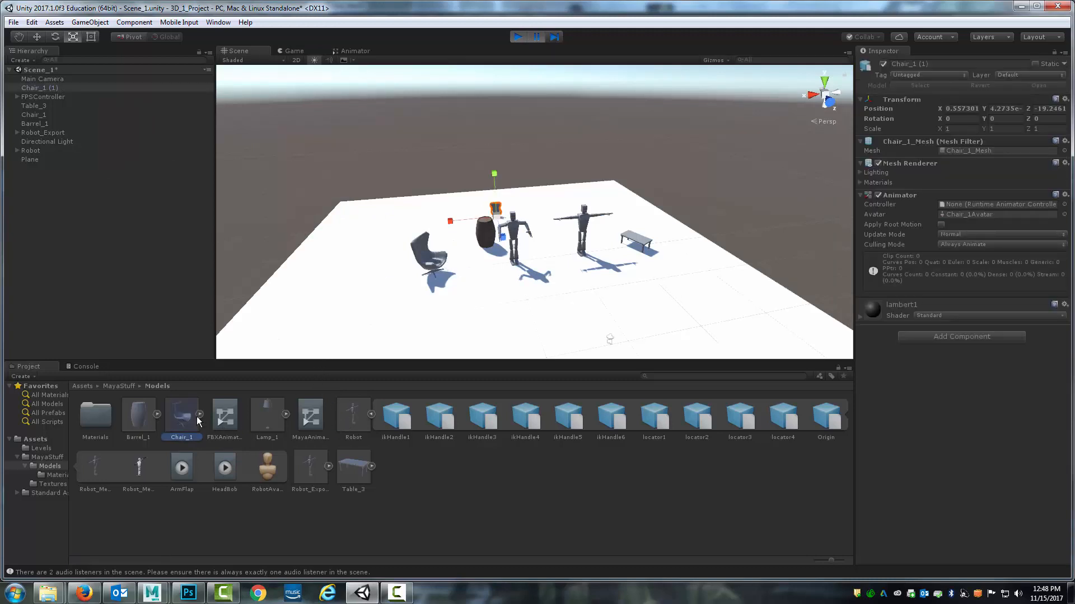
pyautogui.moveTo(186, 414); pyautogui.dragTo(520, 215)
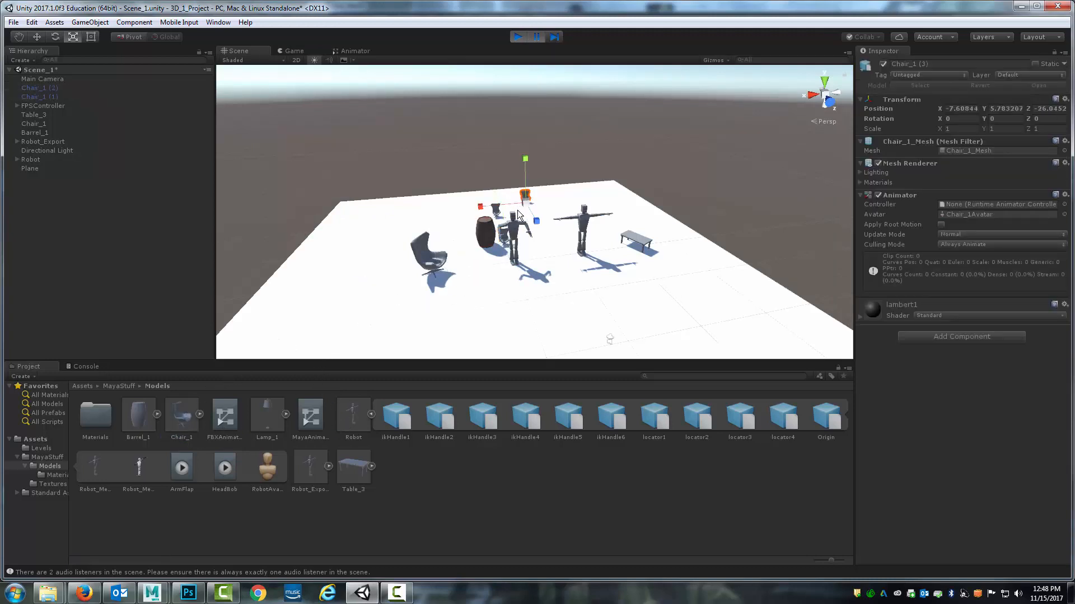
pyautogui.moveTo(191, 415); pyautogui.dragTo(547, 216)
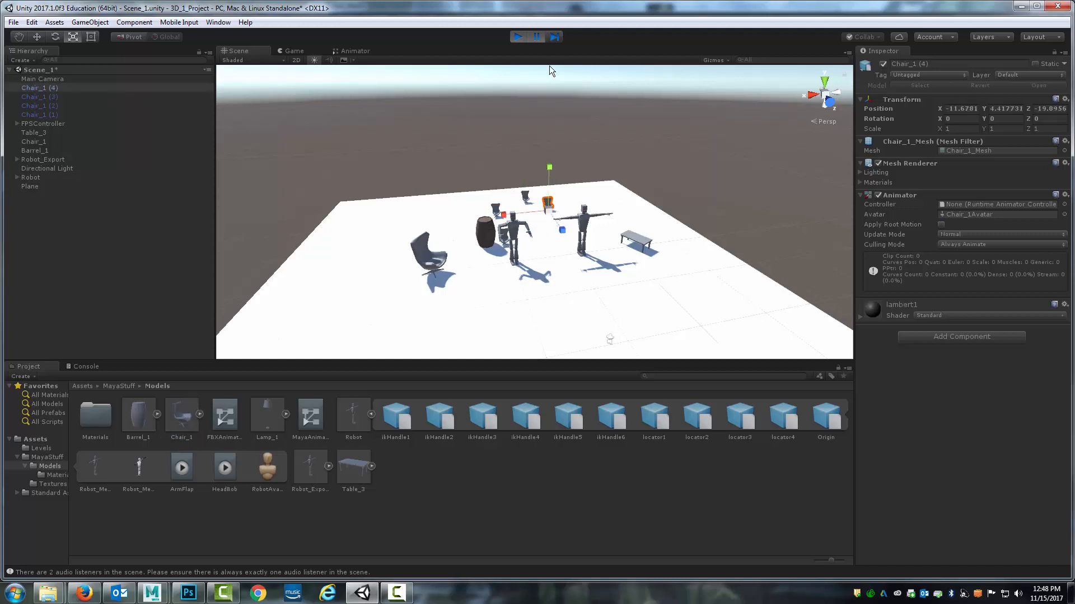
pyautogui.click(517, 36)
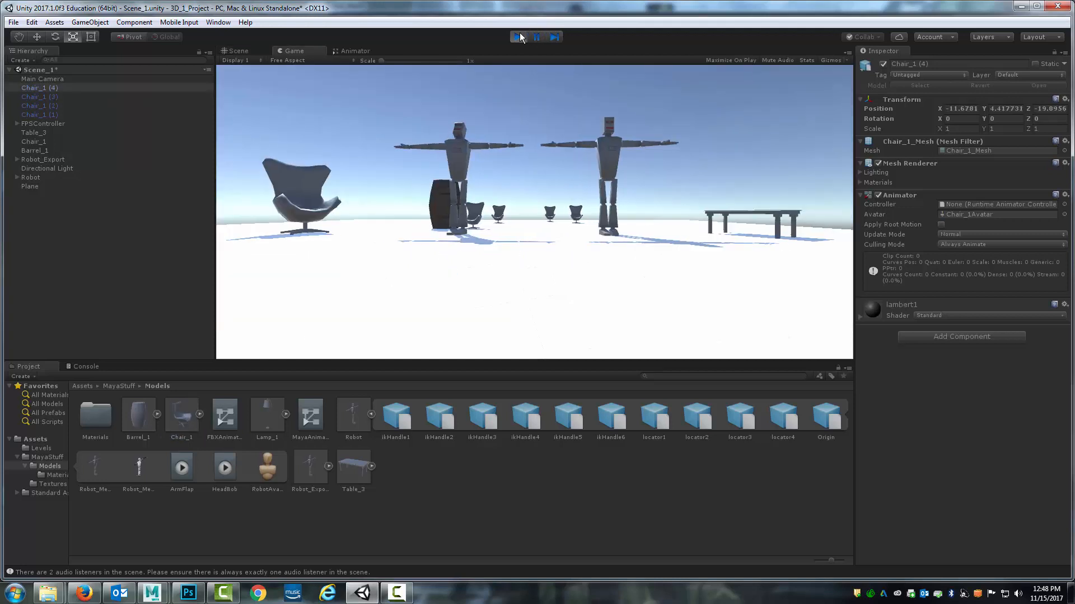
pyautogui.click(519, 37)
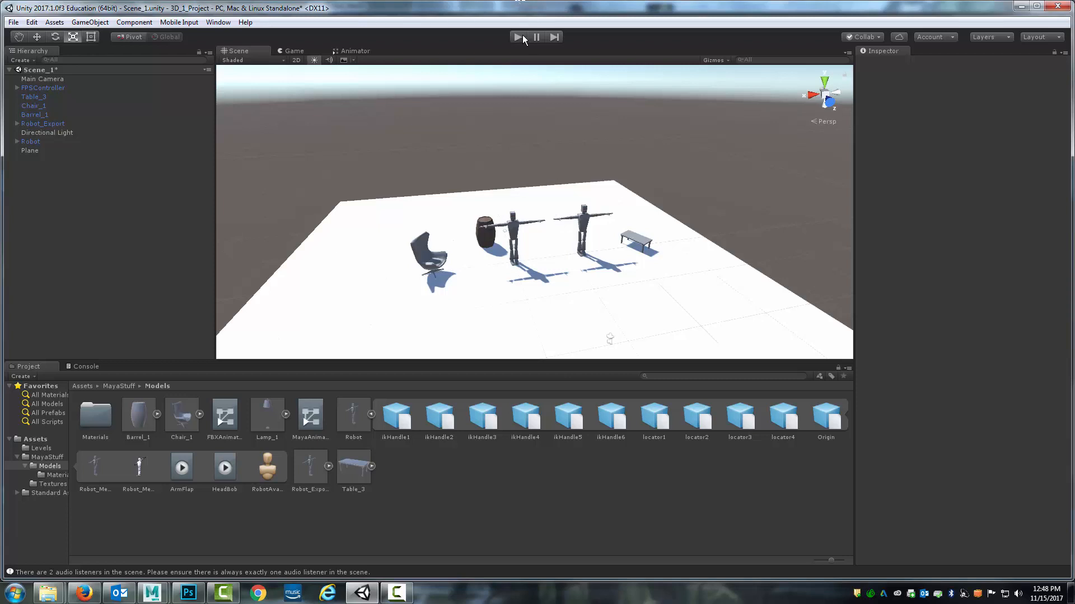
pyautogui.click(356, 51)
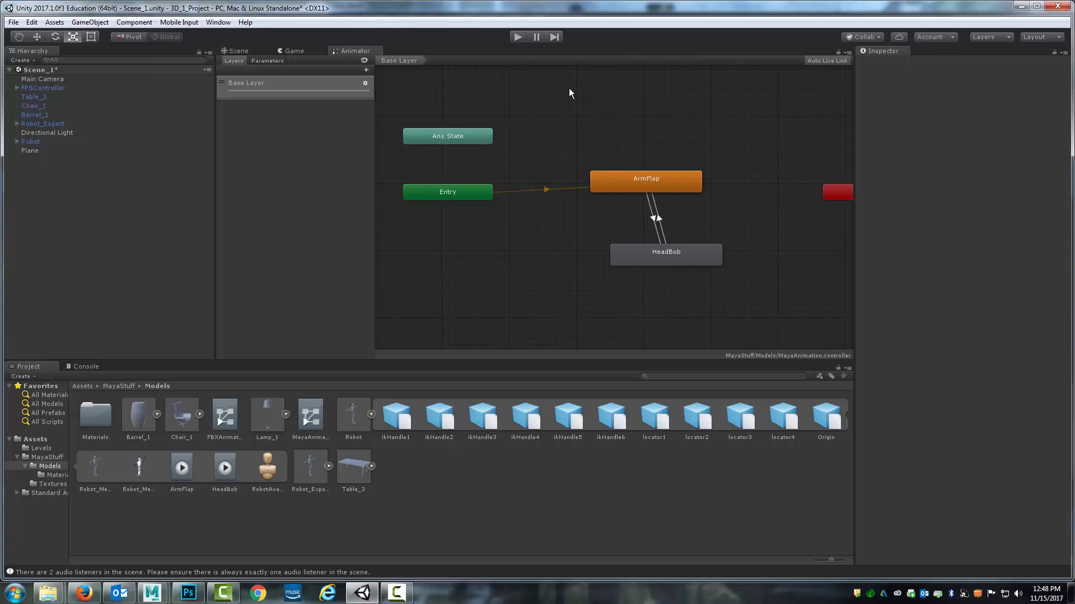
pyautogui.click(292, 51)
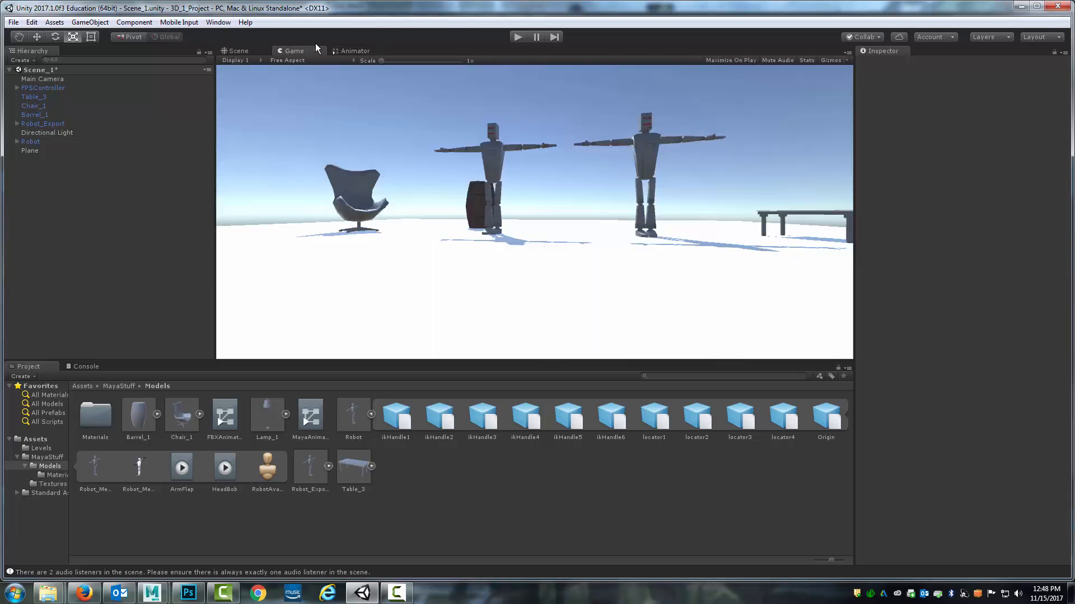
pyautogui.click(238, 51)
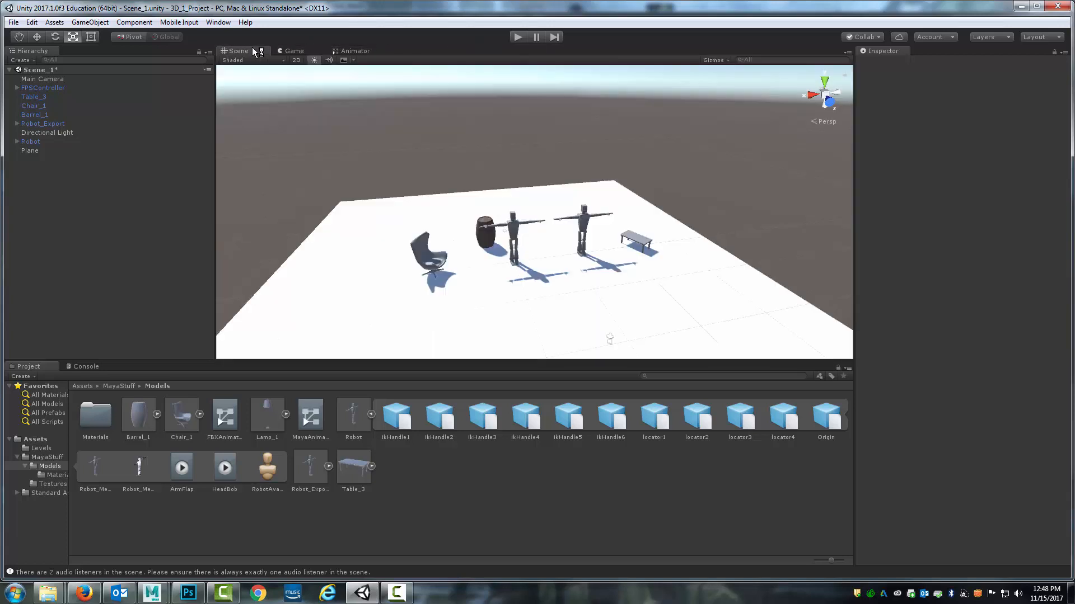
pyautogui.click(312, 49)
pyautogui.click(247, 52)
# Open the FBXAnimation controller and add the ArmFlap and HeadBob clips from the Robot_Export asset as states.
pyautogui.click(586, 223)
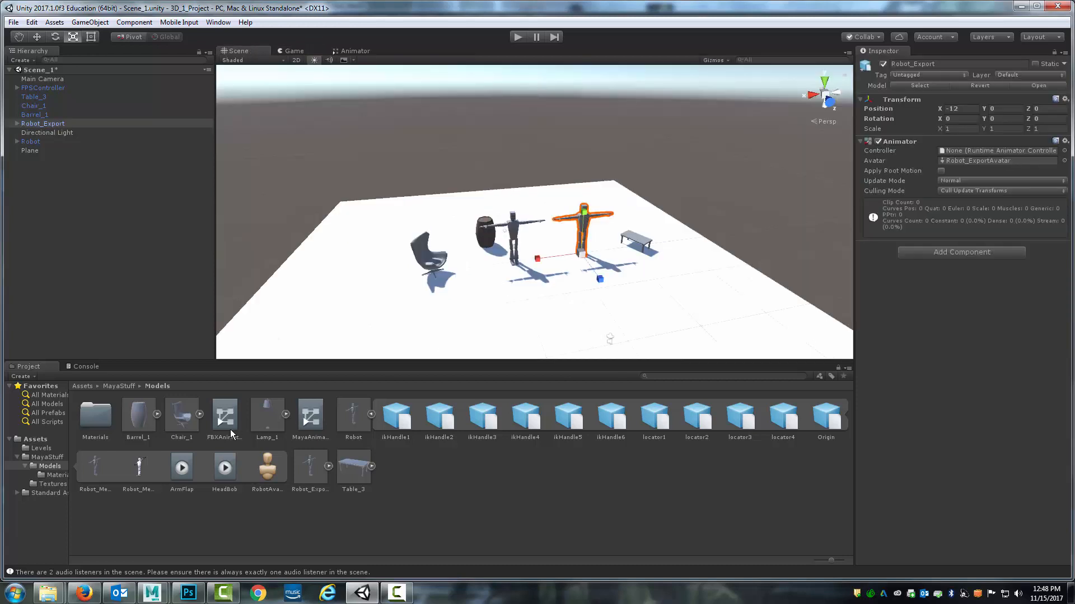
pyautogui.click(222, 413)
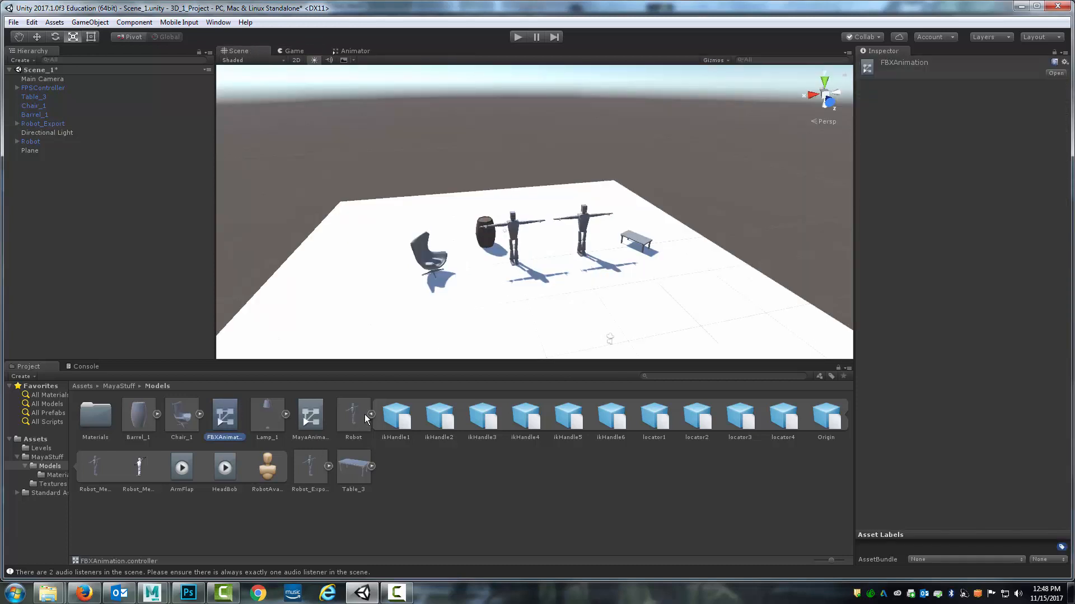
pyautogui.click(370, 414)
pyautogui.doubleClick(223, 415)
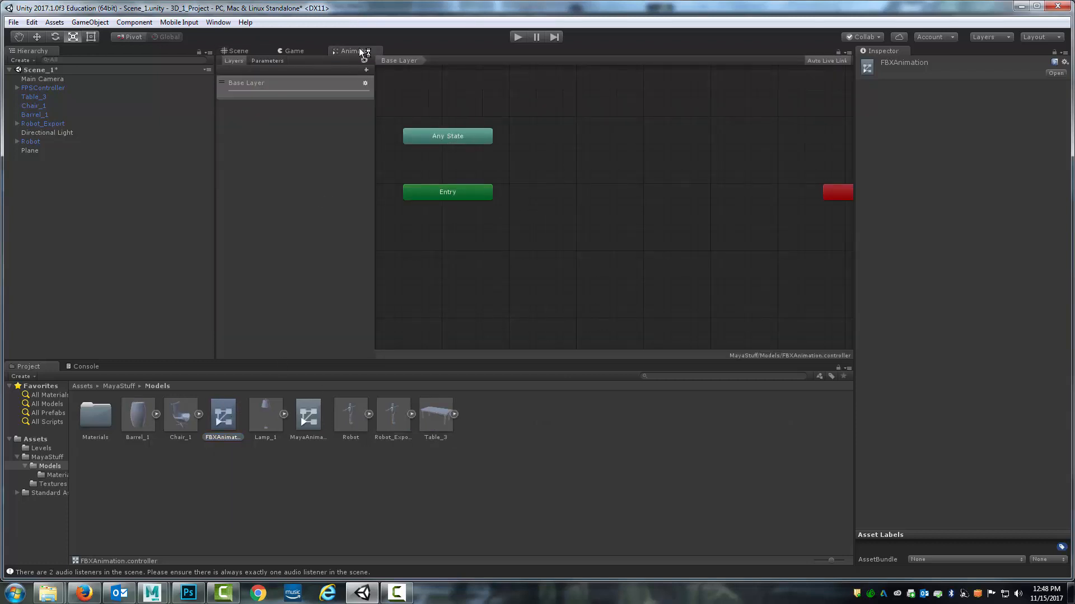
pyautogui.click(412, 414)
pyautogui.moveTo(563, 414); pyautogui.dragTo(599, 193)
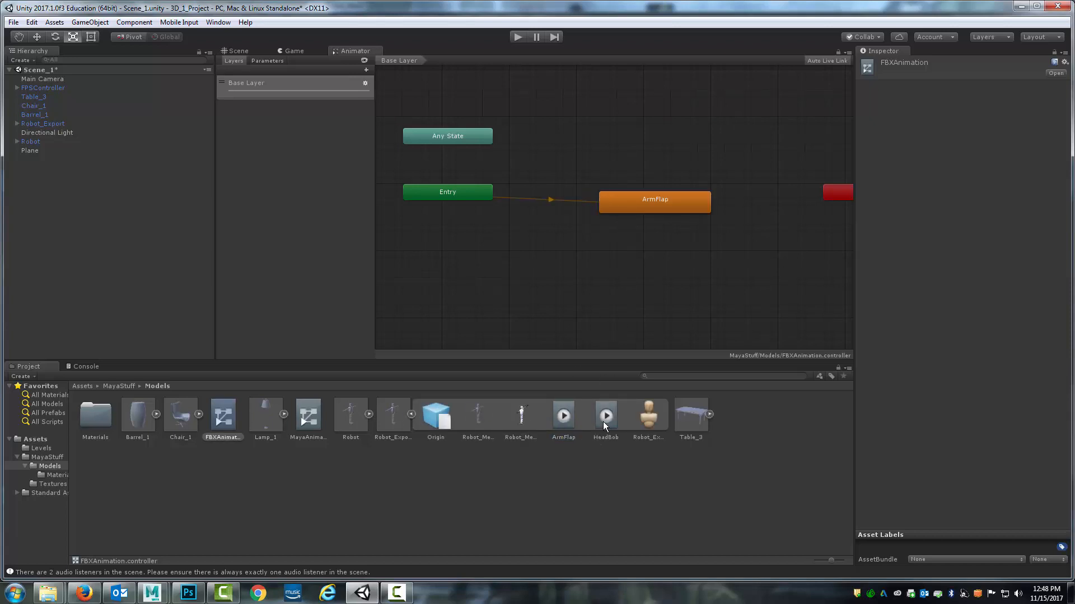
pyautogui.moveTo(603, 421); pyautogui.dragTo(630, 251)
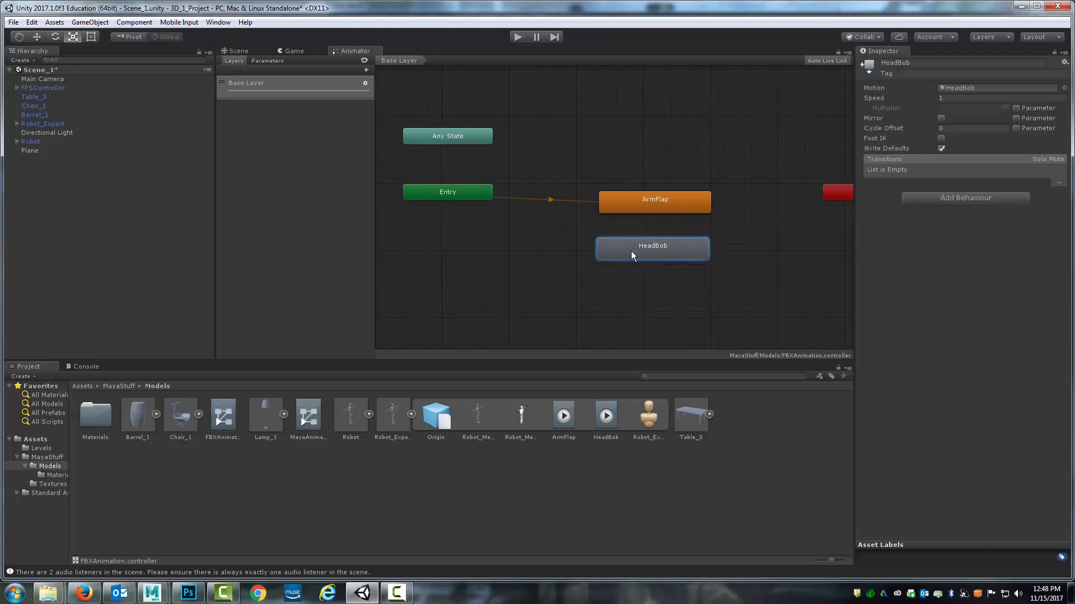
# Set the speed of the ArmFlap state in FBXAnimation to 10 and briefly play the scene.
pyautogui.click(635, 205)
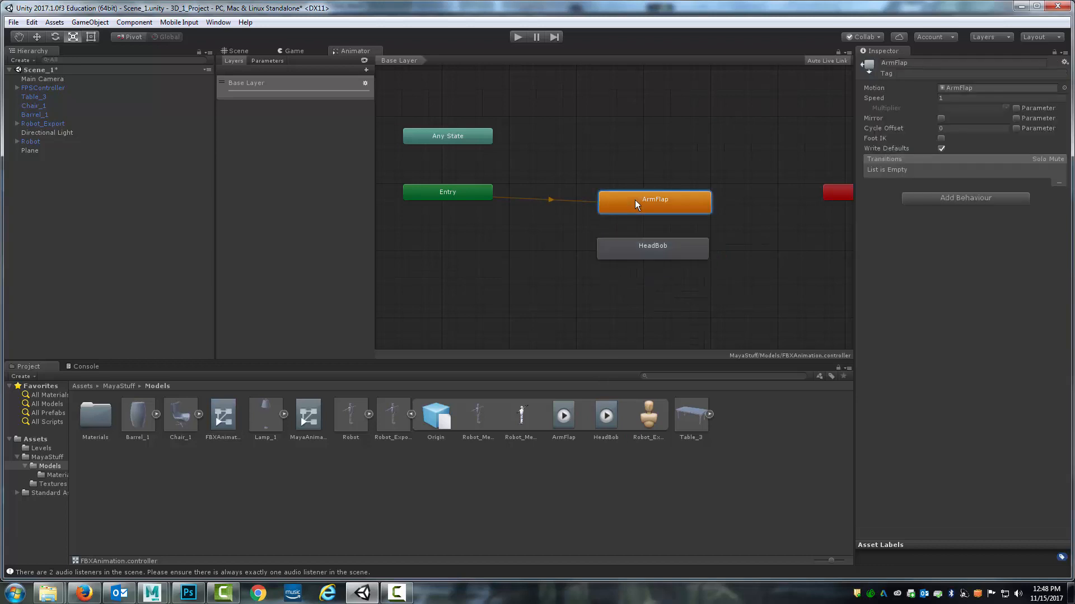
pyautogui.click(956, 97)
pyautogui.click(520, 35)
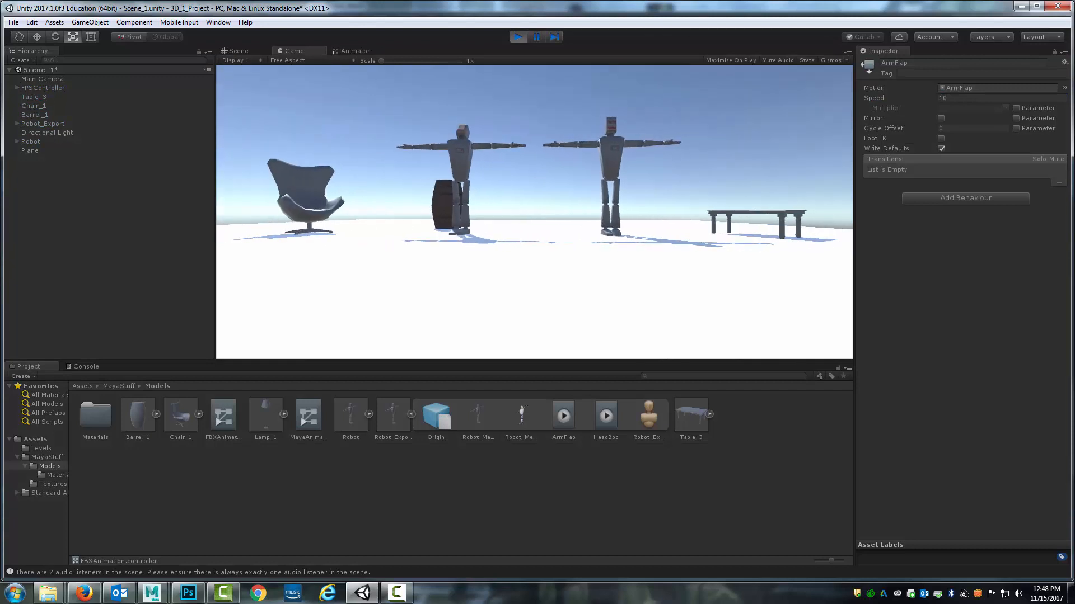
pyautogui.click(518, 35)
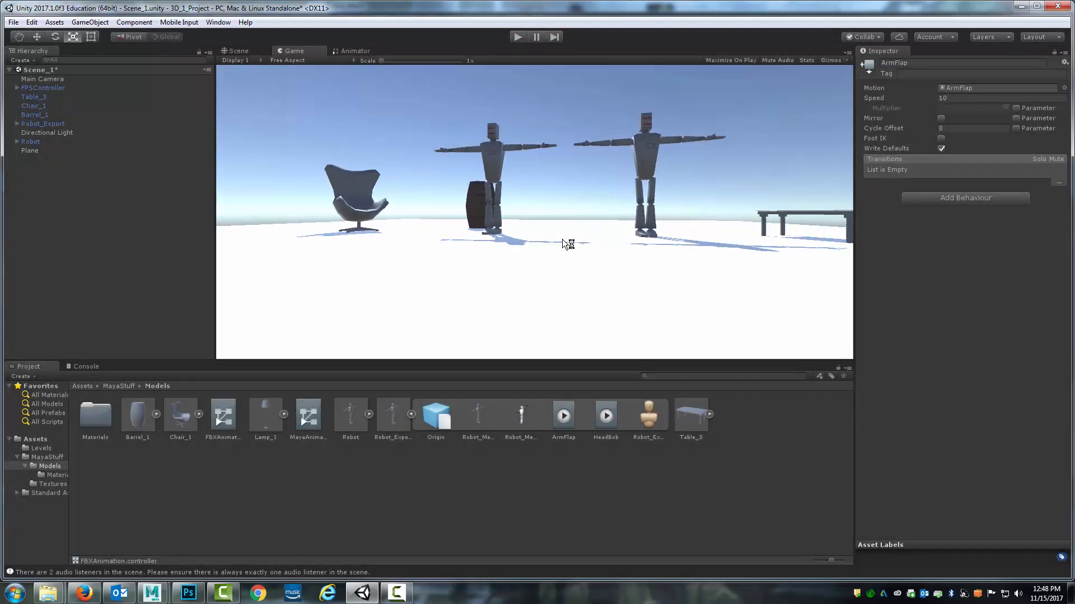
# Assign the FBXAnimation controller to the Animator component of Robot_Export in the scene and play the scene.
pyautogui.click(53, 124)
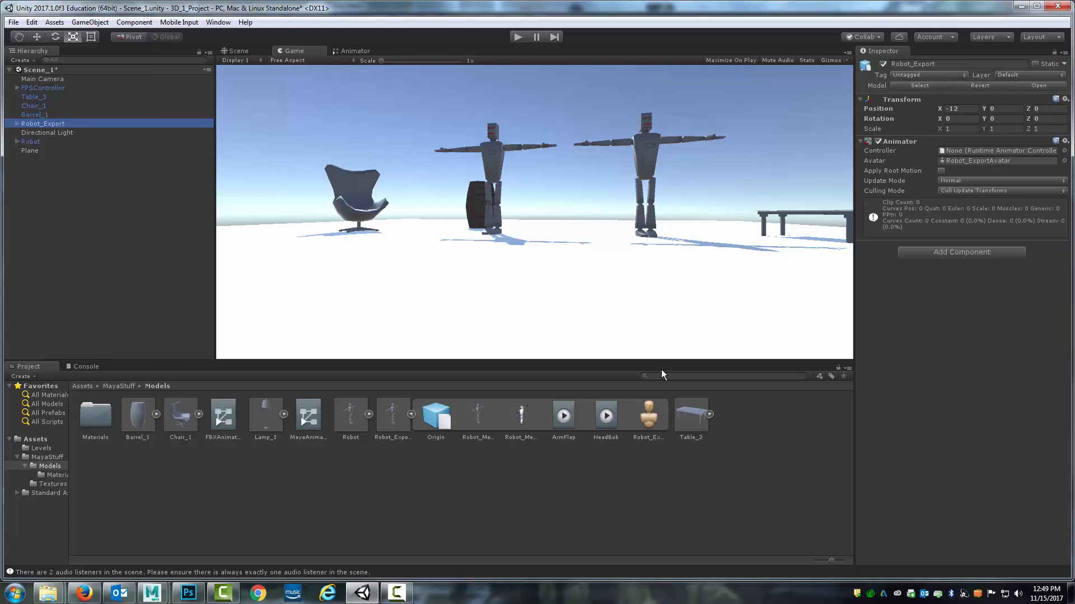
pyautogui.moveTo(224, 417); pyautogui.dragTo(992, 151)
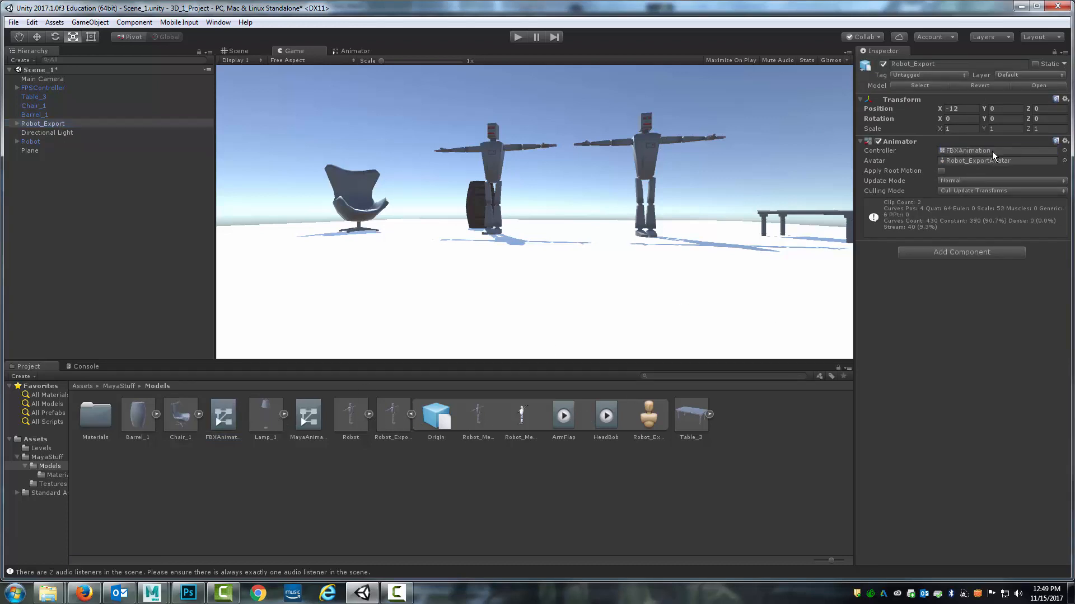
pyautogui.click(515, 38)
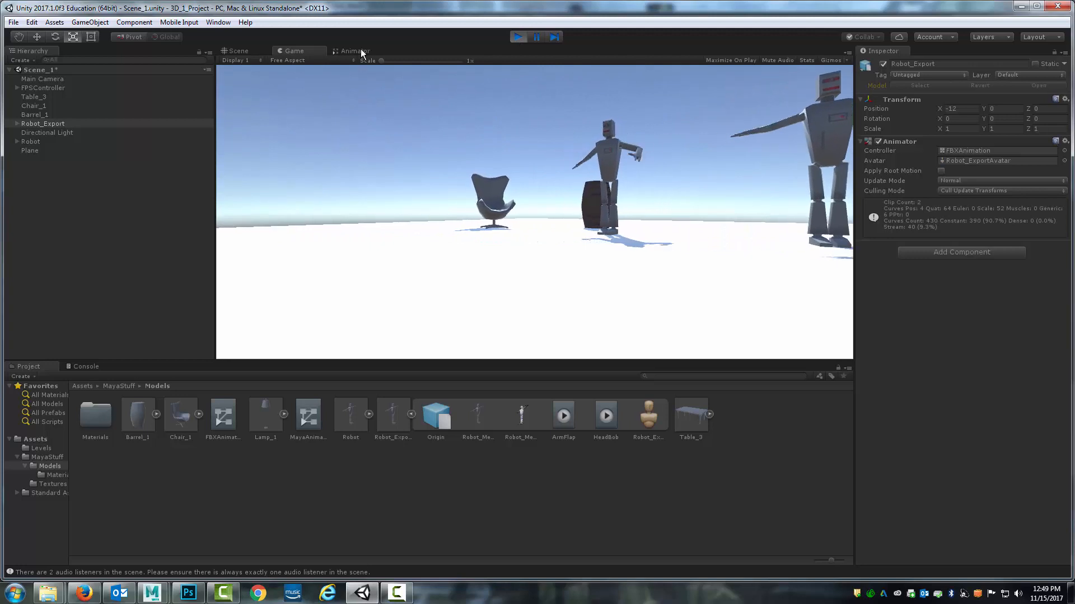
# During playback, set the ArmFlap state's speed in FBXAnimation to 3 and watch it in the Game view.
pyautogui.click(353, 51)
pyautogui.click(655, 200)
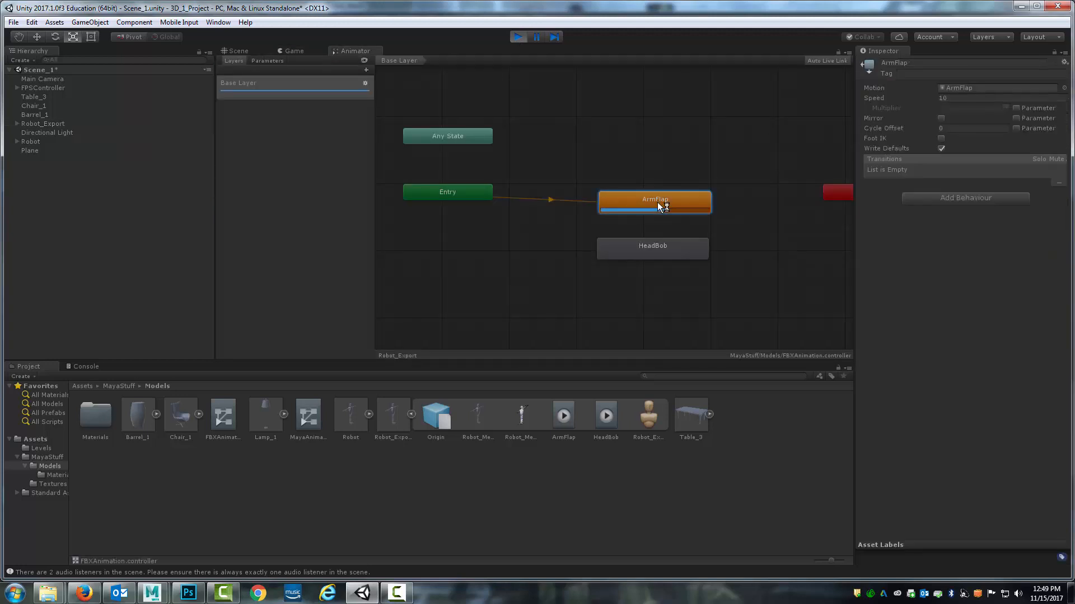
pyautogui.click(969, 95)
pyautogui.write('3')
pyautogui.click(291, 50)
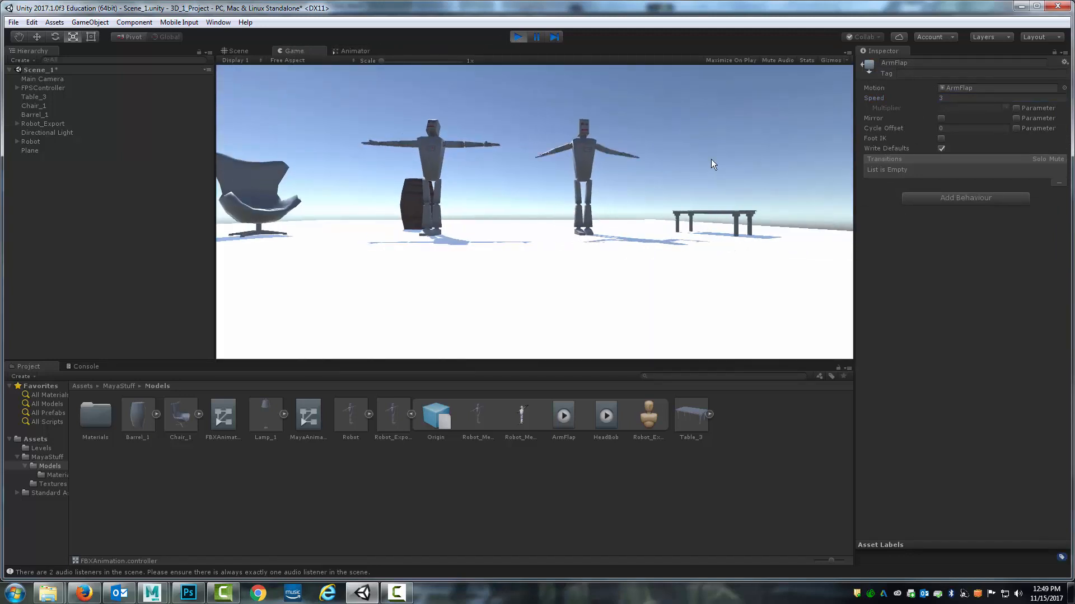
# Walk around the robots in the running game to compare their animations, then stop playback.
pyautogui.click(522, 36)
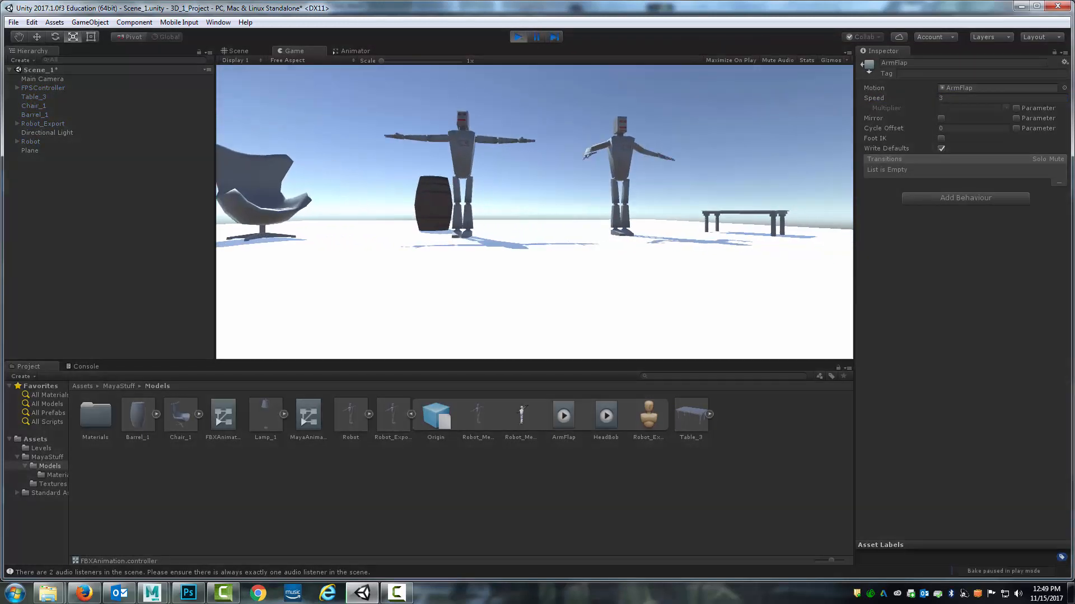
pyautogui.press('w')
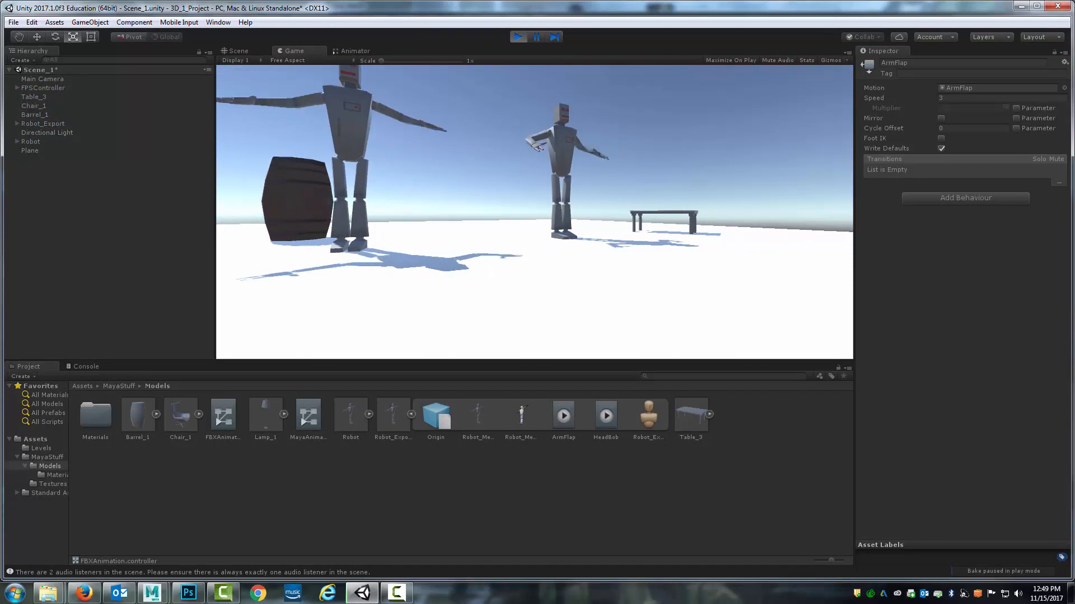
pyautogui.press('d')
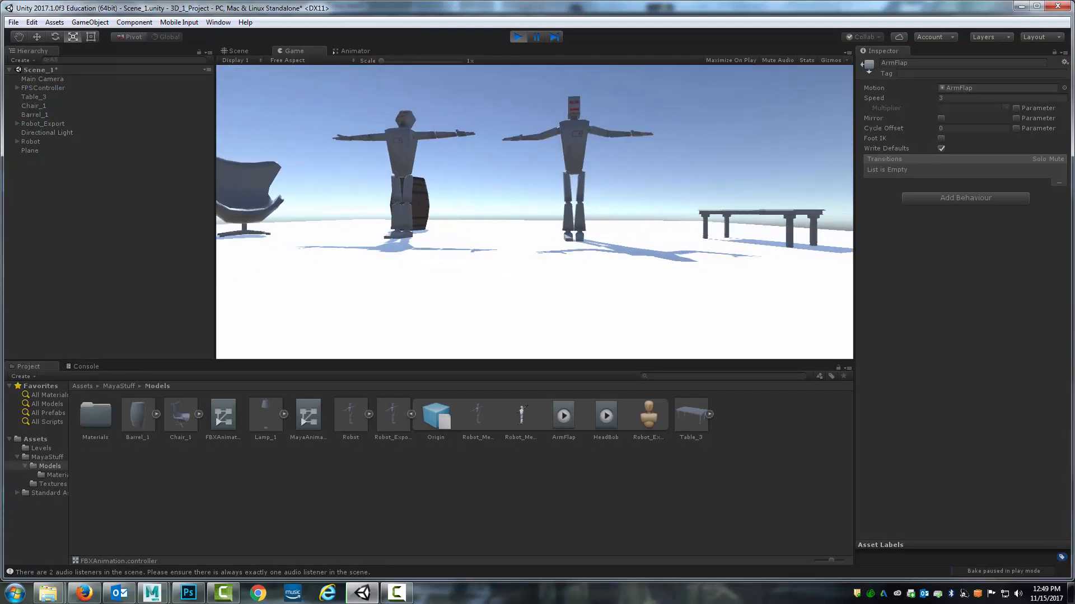
pyautogui.press('s')
pyautogui.press('Escape')
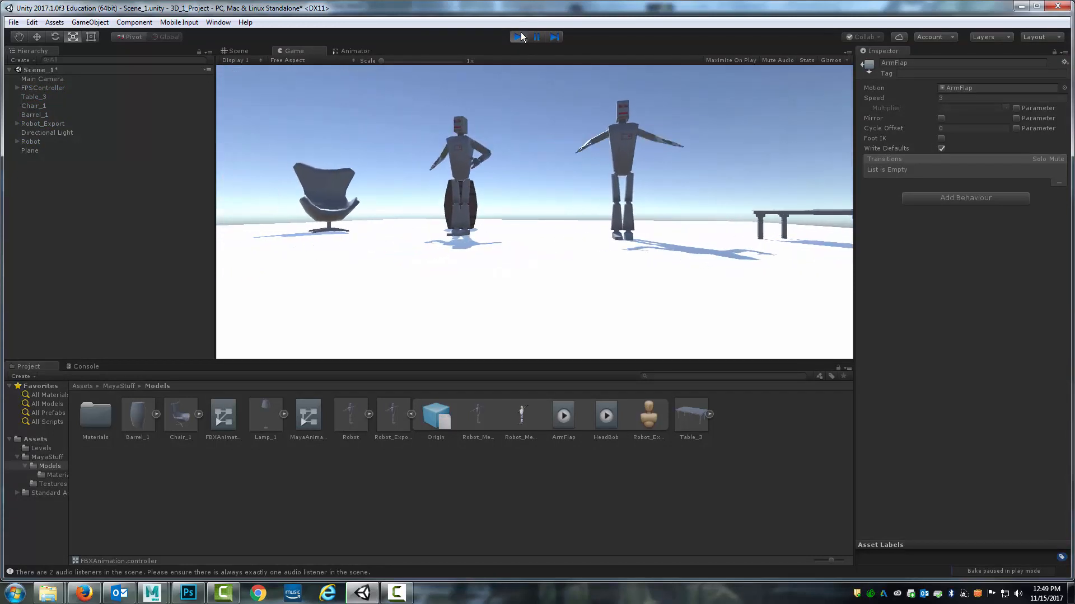
pyautogui.click(518, 37)
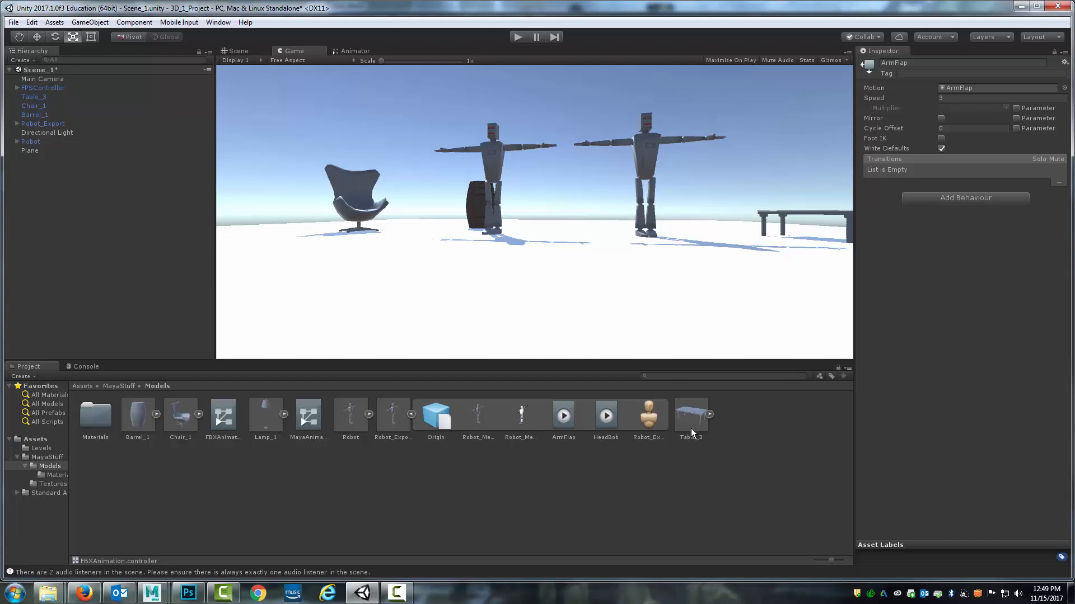
# Clear the selection and collapse the contents of the Robot_Export asset in the Models folder.
pyautogui.click(670, 460)
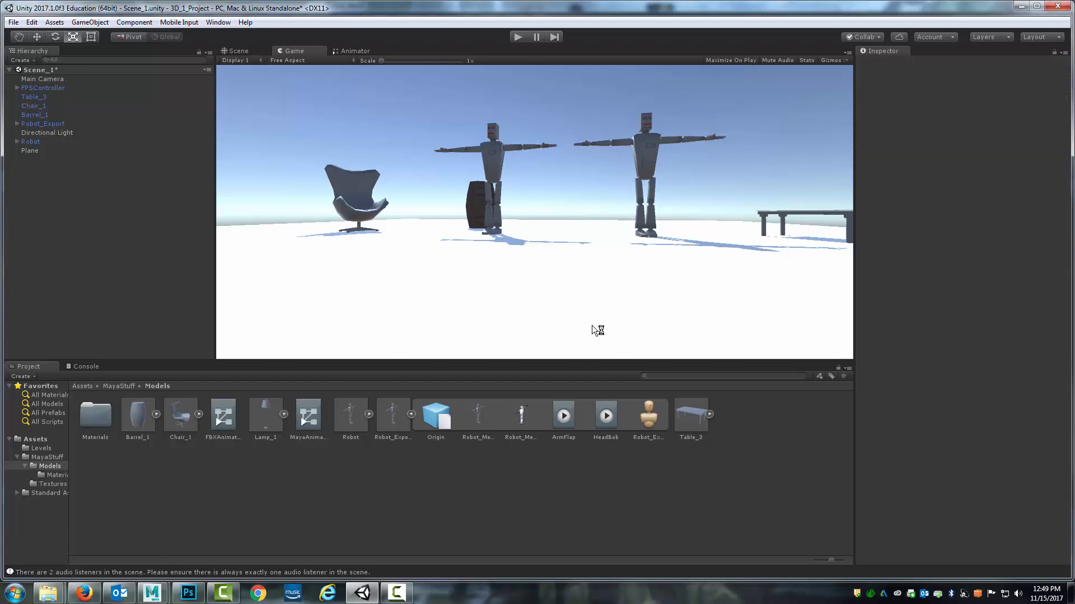
pyautogui.click(412, 414)
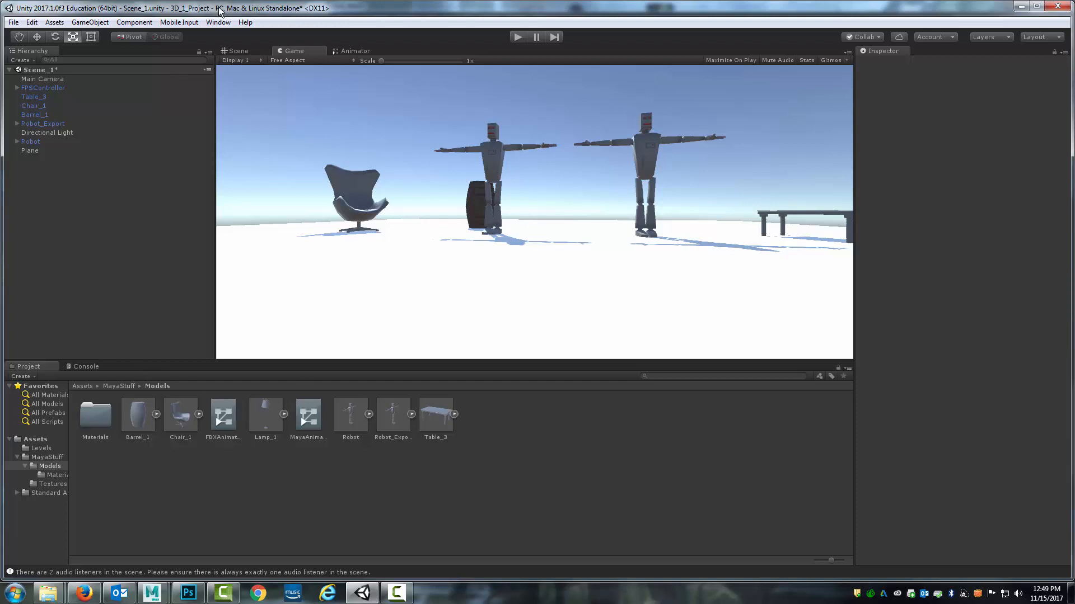
# Open the Animation window to view it, then close it again.
pyautogui.click(223, 22)
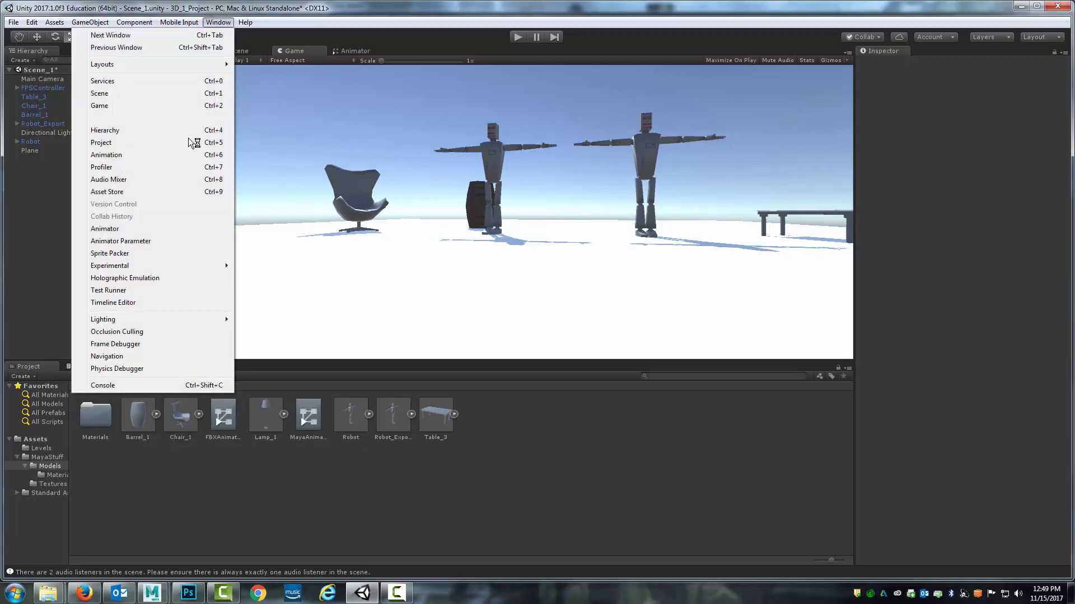
pyautogui.click(163, 154)
pyautogui.moveTo(537, 250); pyautogui.dragTo(504, 271)
pyautogui.click(542, 268)
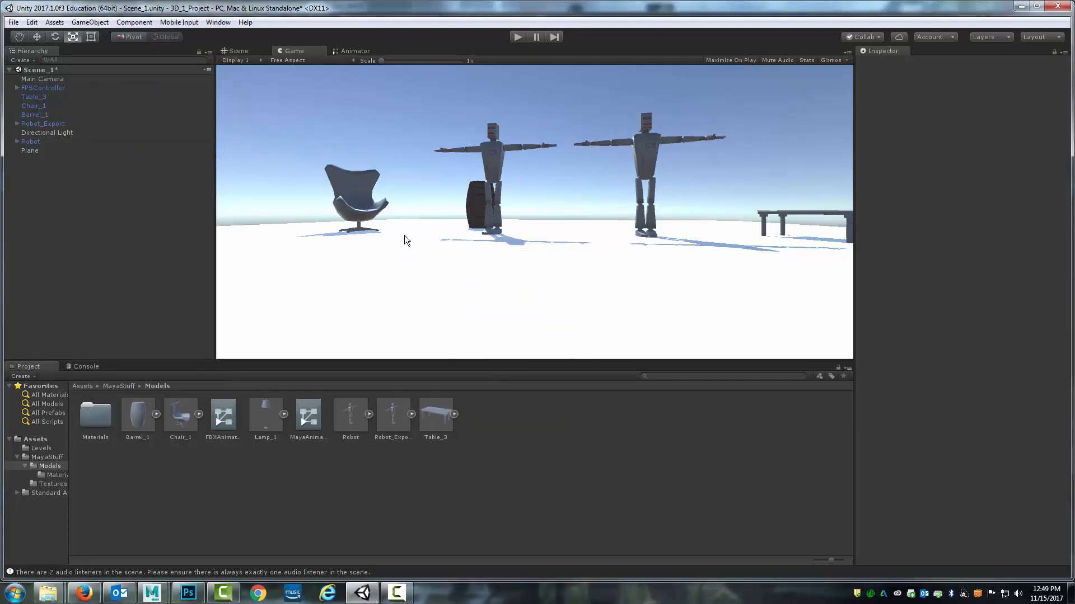